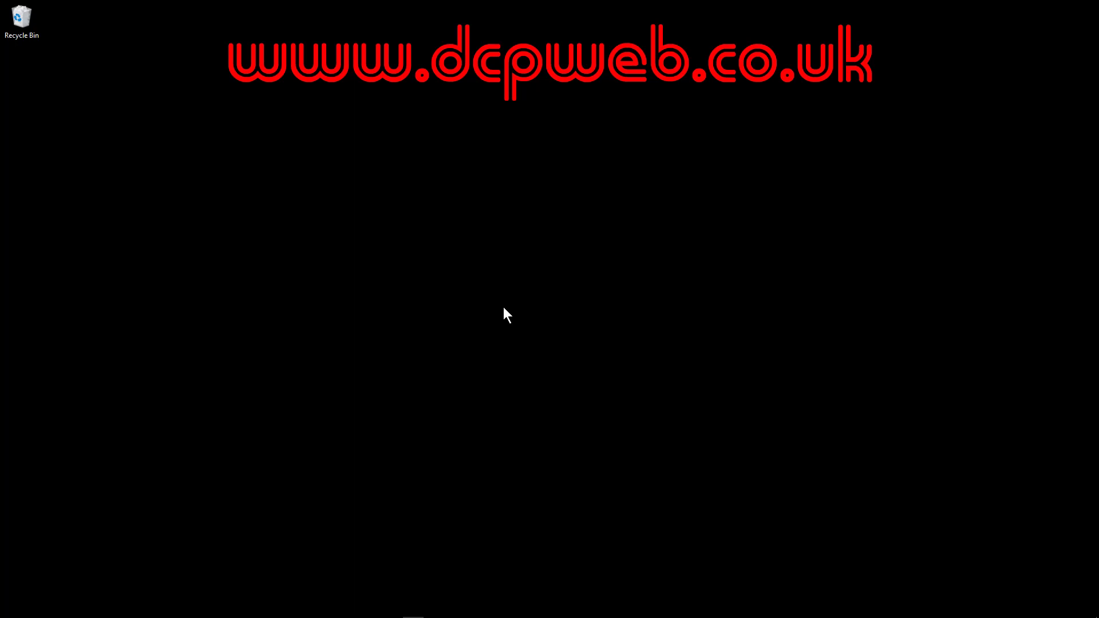
Step: Launch LibreOffice Calc and save the new spreadsheet as 'Libre Office conditional formatting tutorial - 01.ods'
{"action": "left_click", "coordinate": [11, 610]}
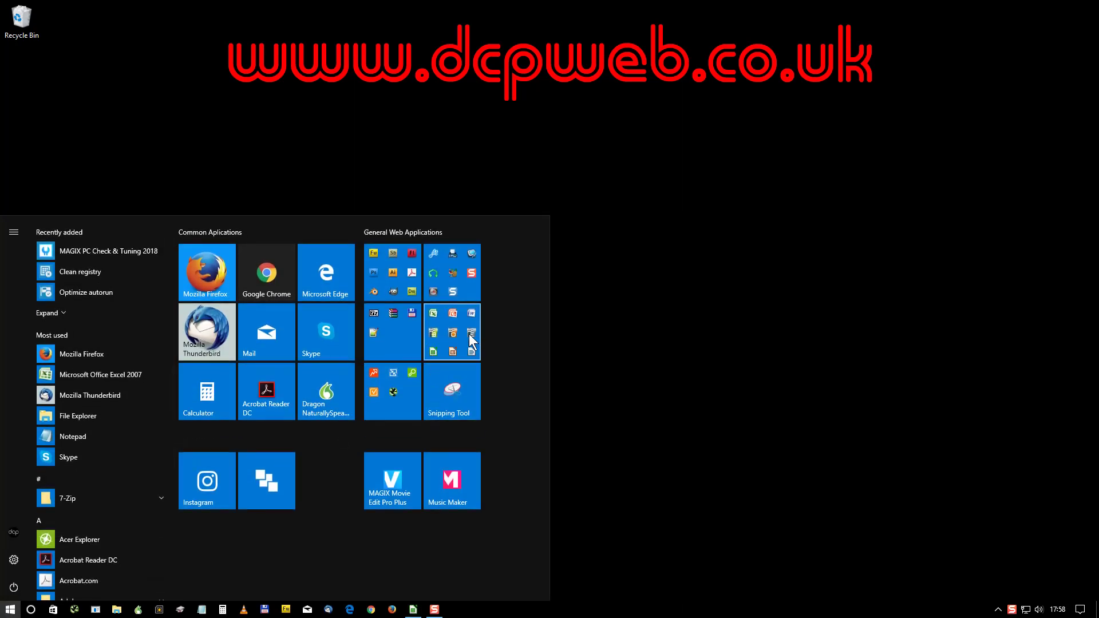
{"action": "left_click", "coordinate": [393, 520]}
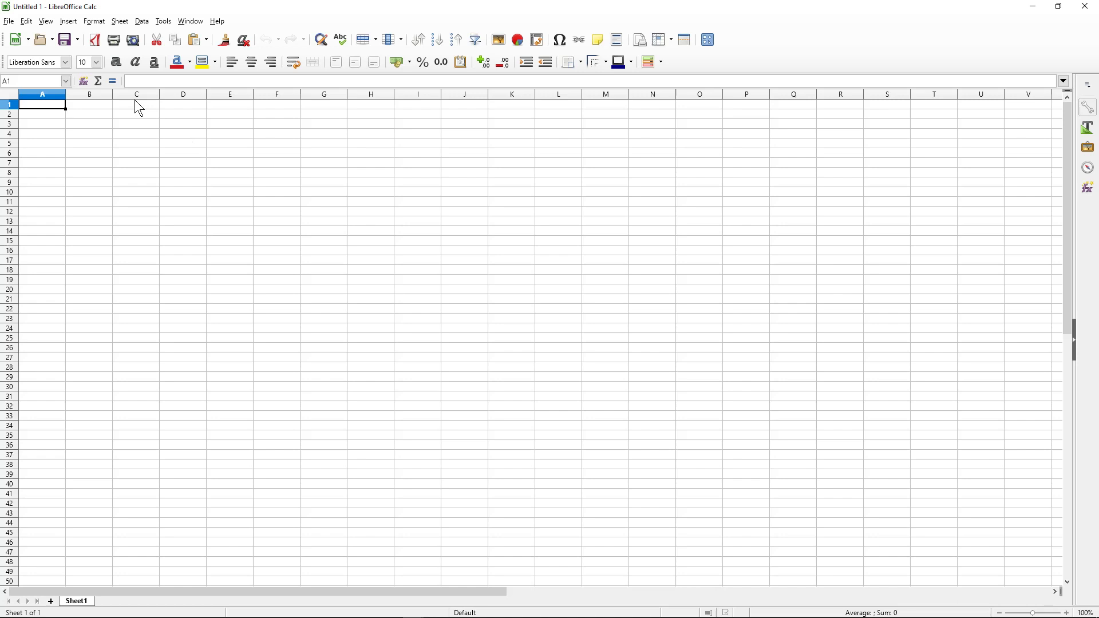
{"action": "left_click", "coordinate": [67, 40]}
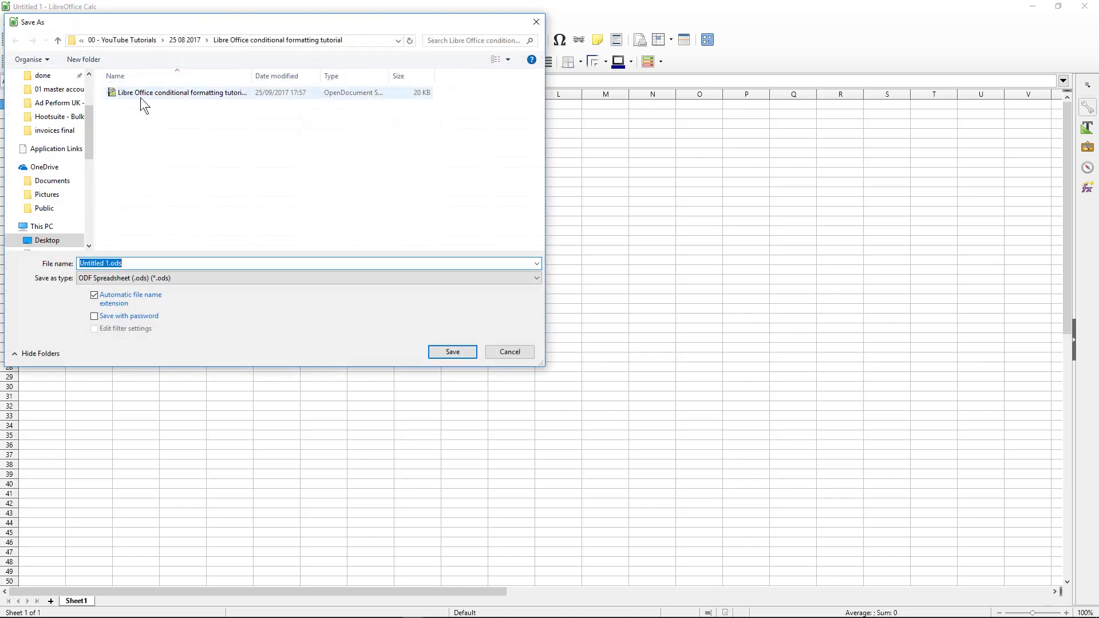
{"action": "left_click", "coordinate": [172, 90]}
{"action": "left_click", "coordinate": [213, 262]}
{"action": "left_click", "coordinate": [217, 262]}
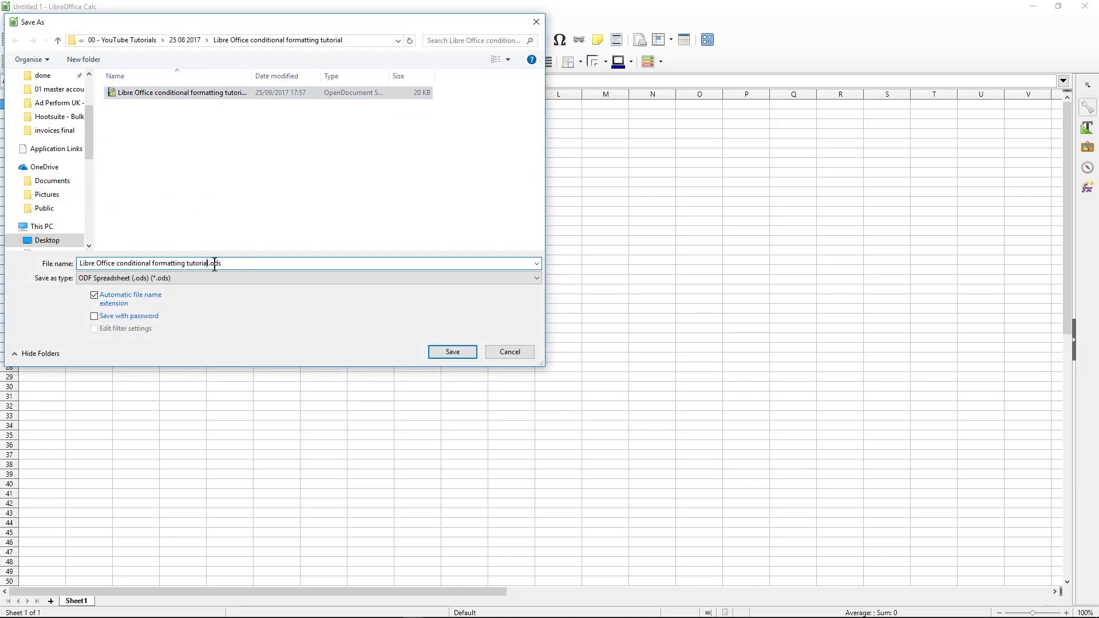
{"action": "type", "text": "- 01"}
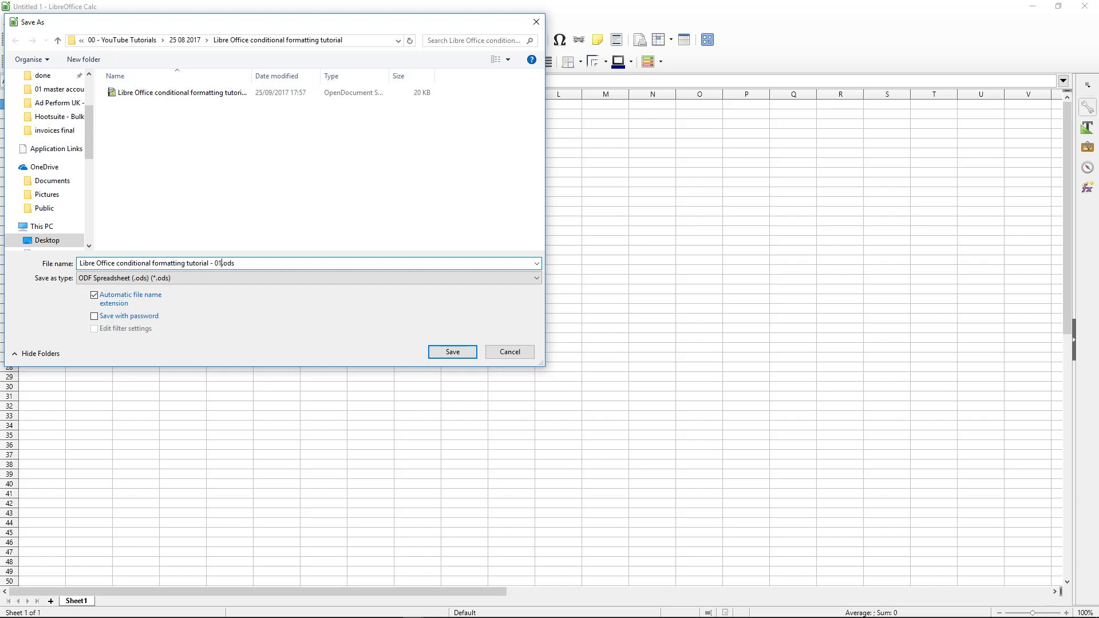
{"action": "key", "text": "Return"}
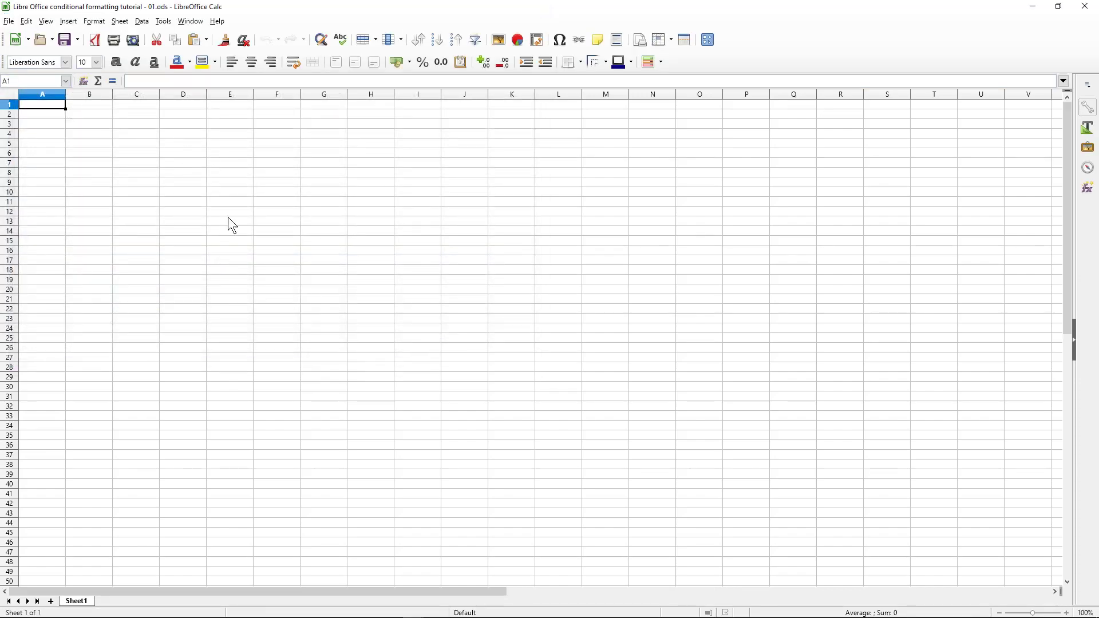
Step: Paste the Employee Name and Wages table into A1:B10 and auto-fit column A to the names
{"action": "scroll", "coordinate": [262, 247], "scroll_direction": "up", "scroll_amount": 5, "text": "ctrl"}
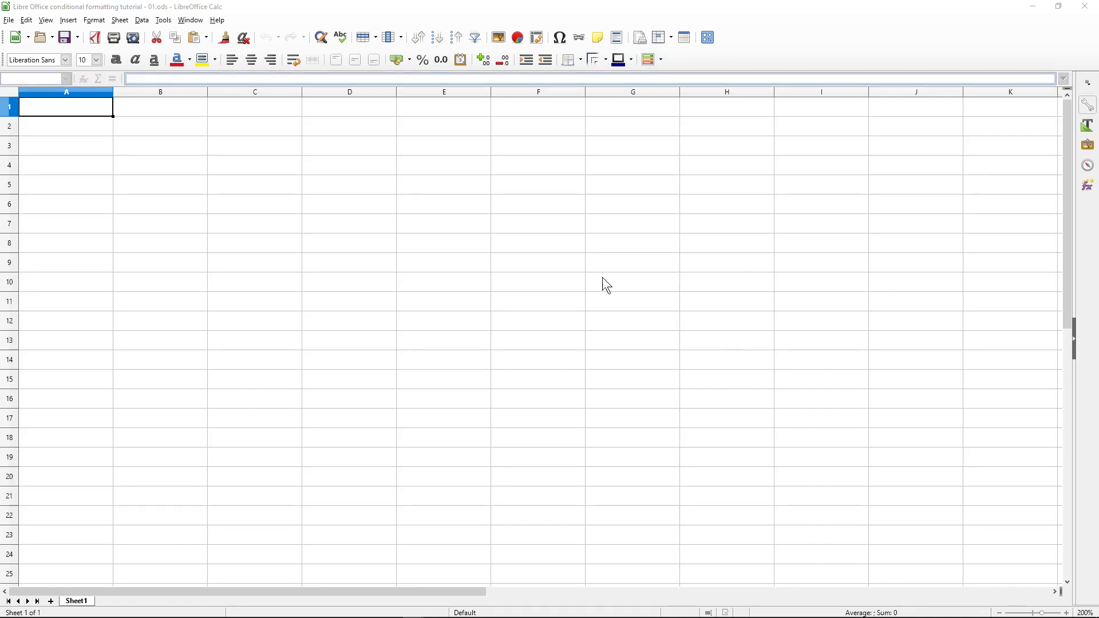
{"action": "left_click", "coordinate": [87, 110]}
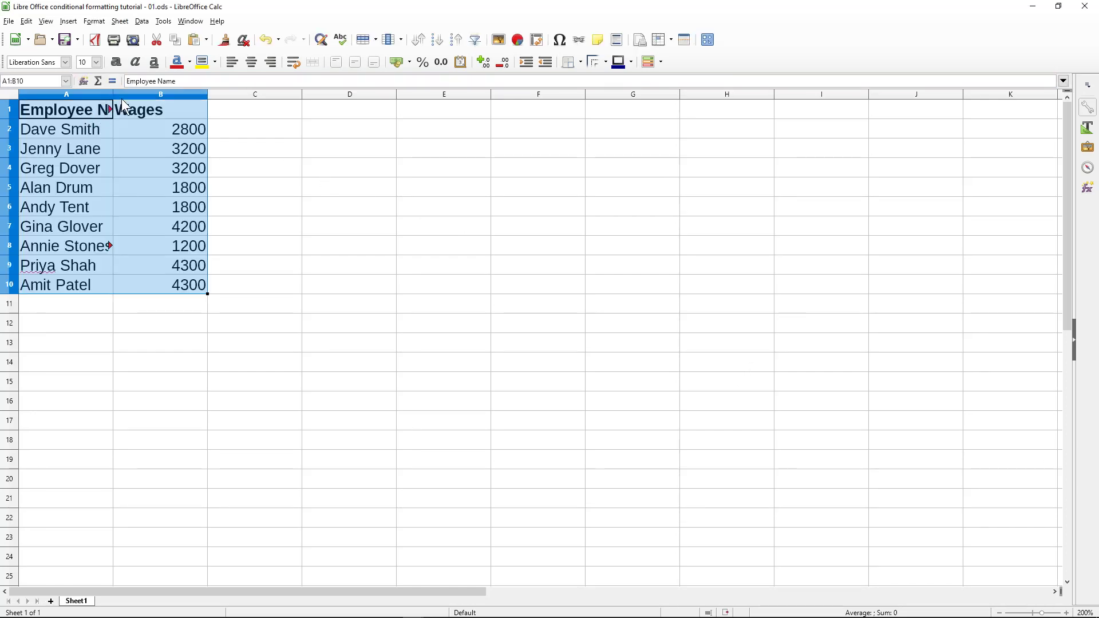
{"action": "double_click", "coordinate": [113, 93]}
{"action": "left_click", "coordinate": [98, 127]}
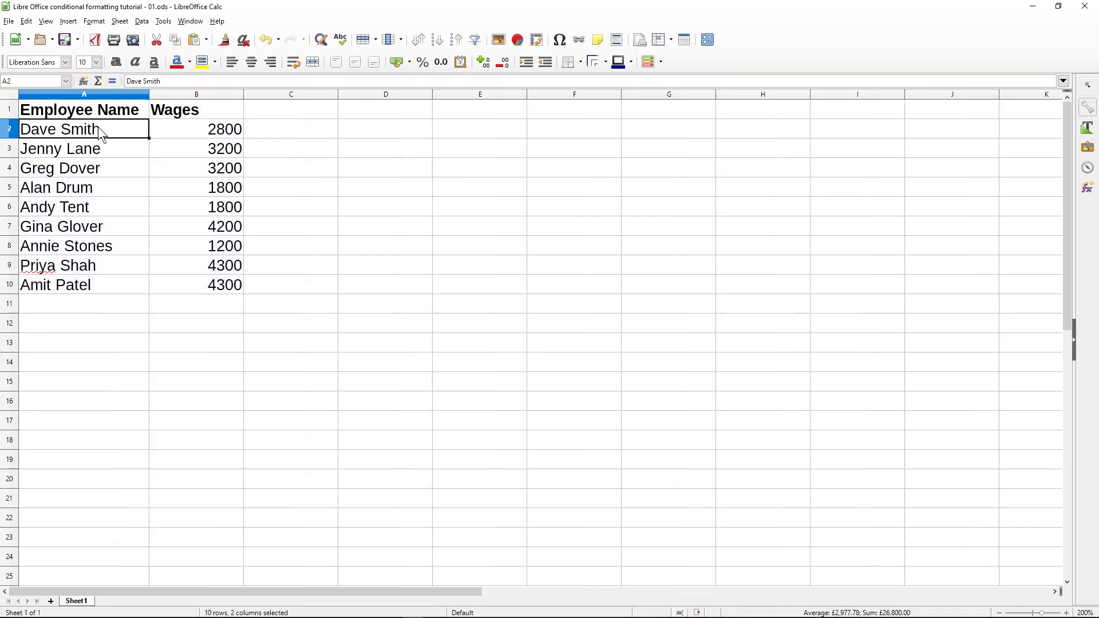
Step: Format the Wages column B as Currency so wages read like £2,800.00
{"action": "left_click_drag", "start_coordinate": [93, 130], "coordinate": [89, 284]}
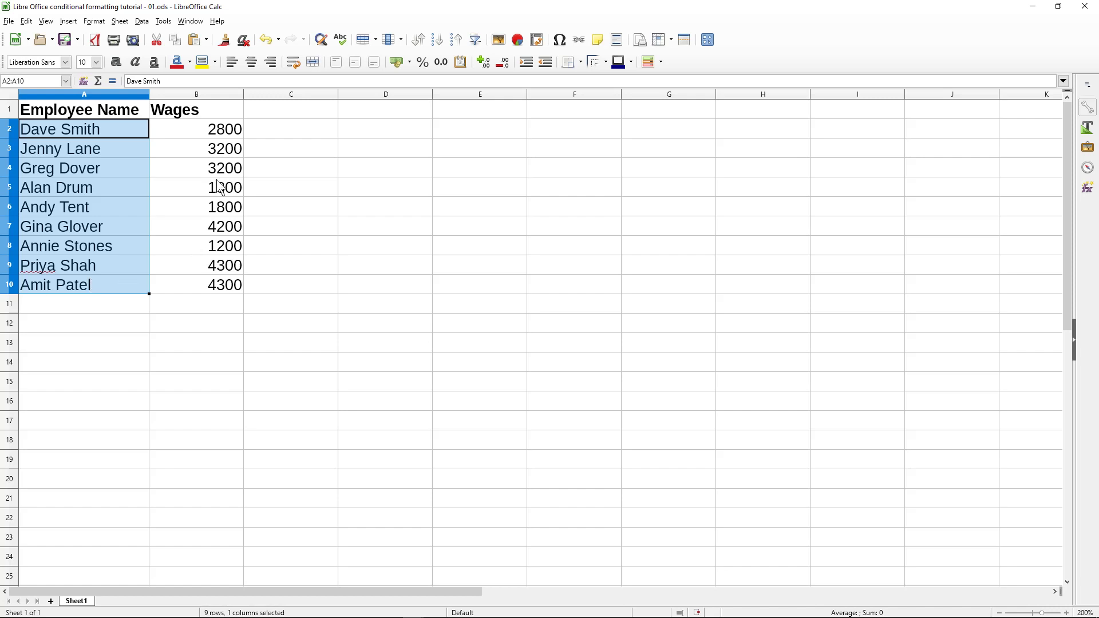
{"action": "left_click_drag", "start_coordinate": [210, 132], "coordinate": [218, 280]}
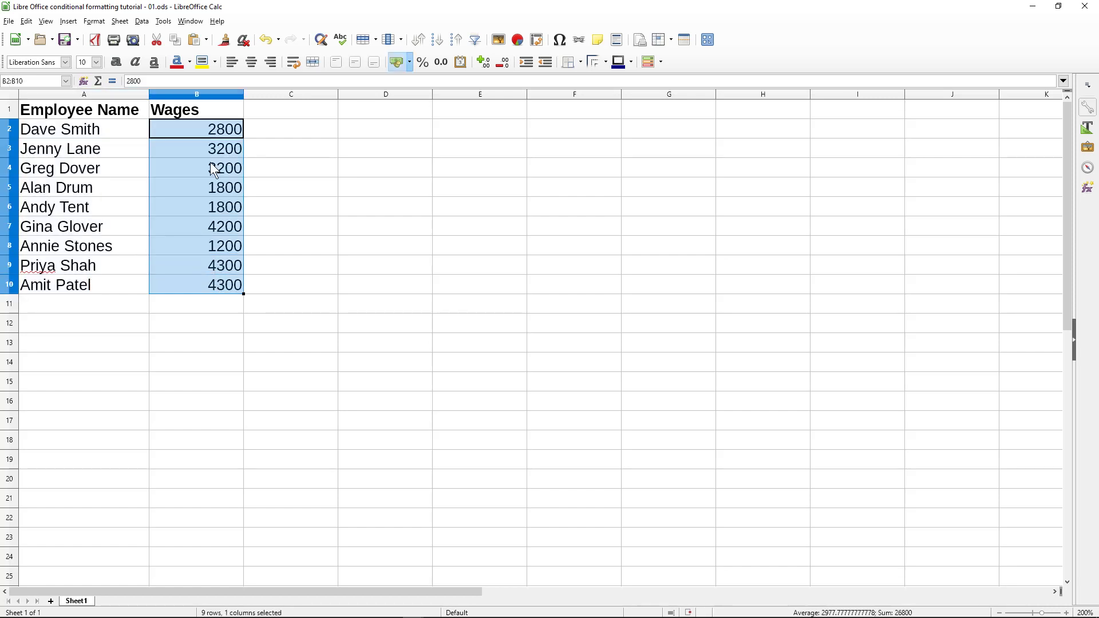
{"action": "left_click", "coordinate": [204, 94]}
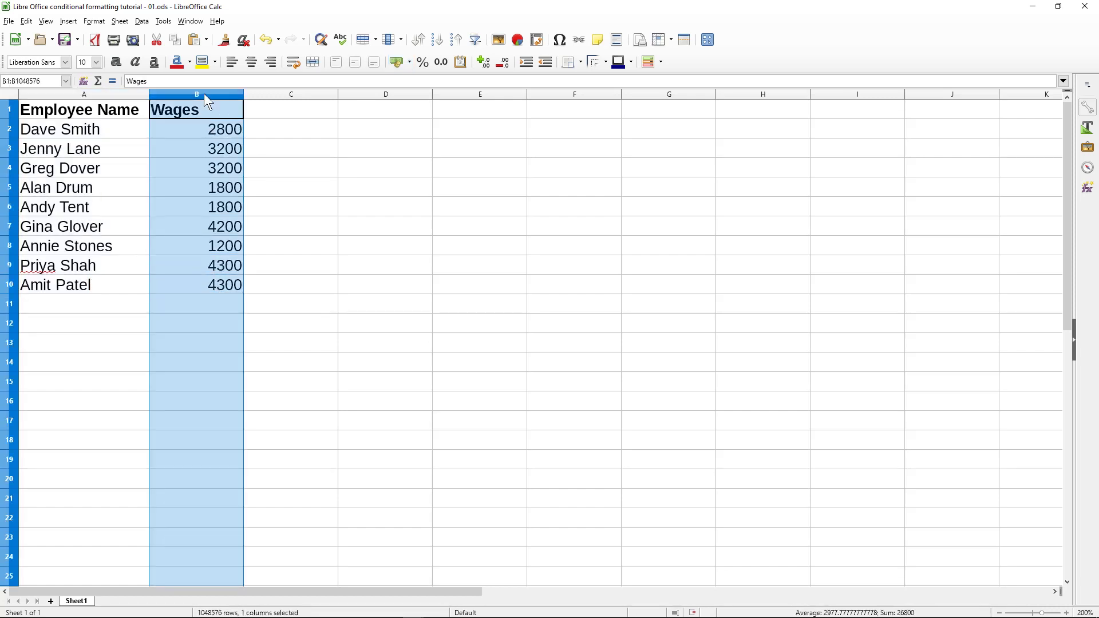
{"action": "right_click", "coordinate": [198, 91]}
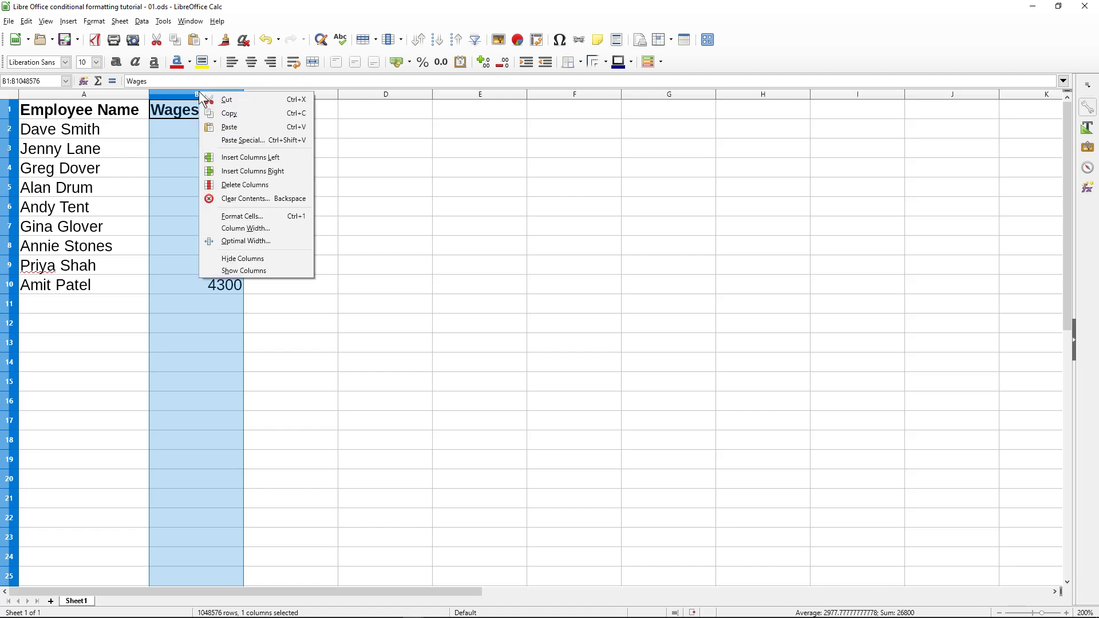
{"action": "left_click", "coordinate": [235, 215]}
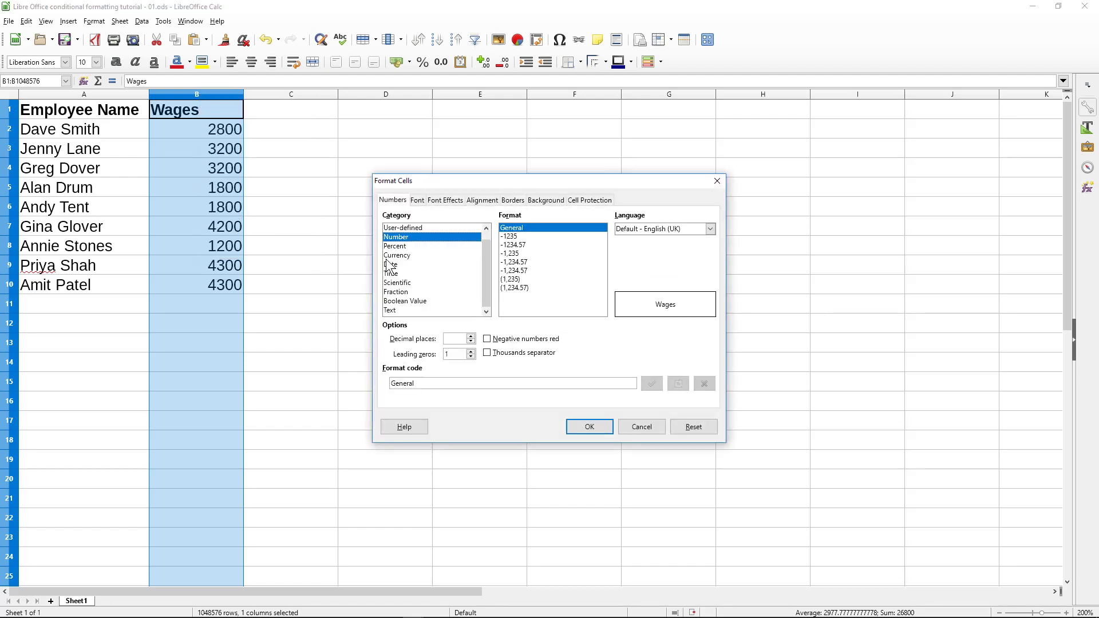
{"action": "left_click", "coordinate": [402, 257]}
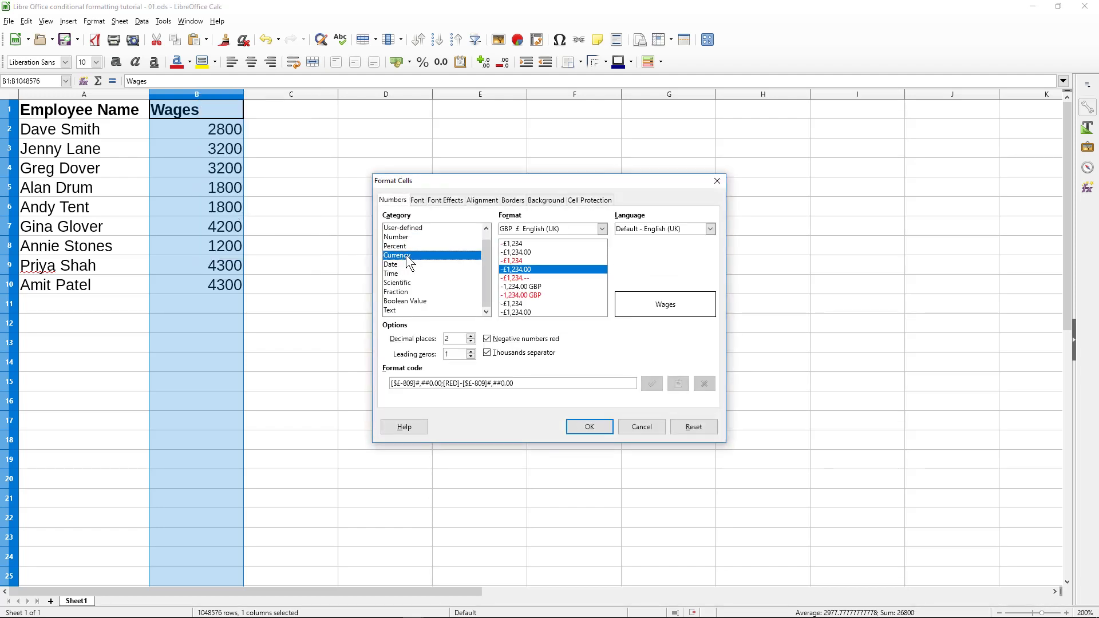
{"action": "left_click", "coordinate": [589, 427]}
{"action": "left_click", "coordinate": [212, 150]}
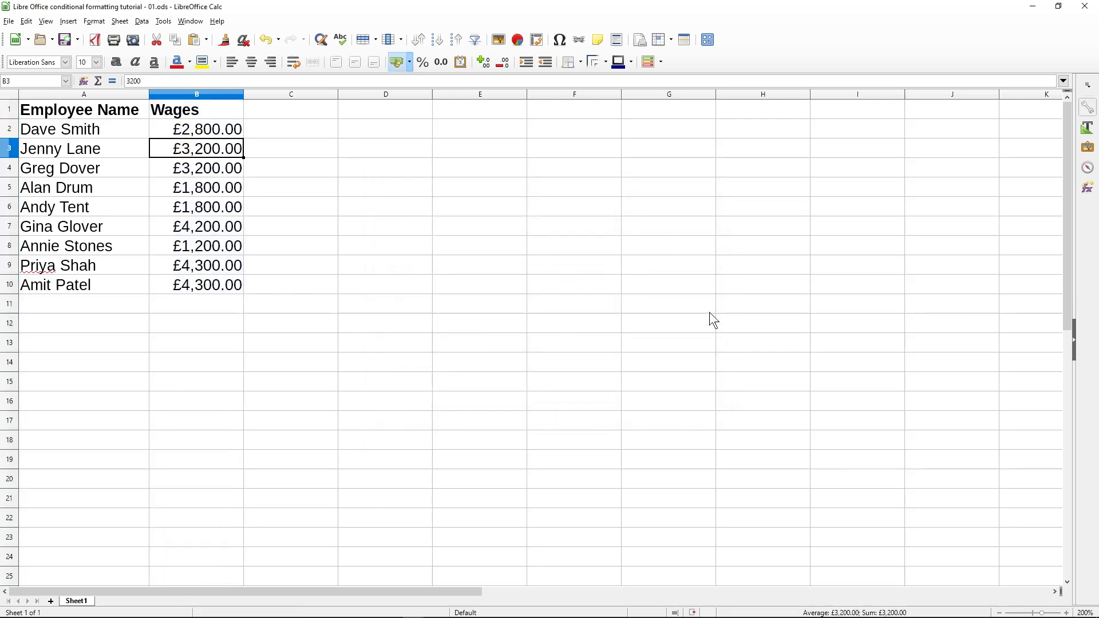
Step: Select wages B2:B10 and open the Conditional Formatting Condition dialog, moved aside from the table
{"action": "left_click_drag", "start_coordinate": [186, 131], "coordinate": [197, 285]}
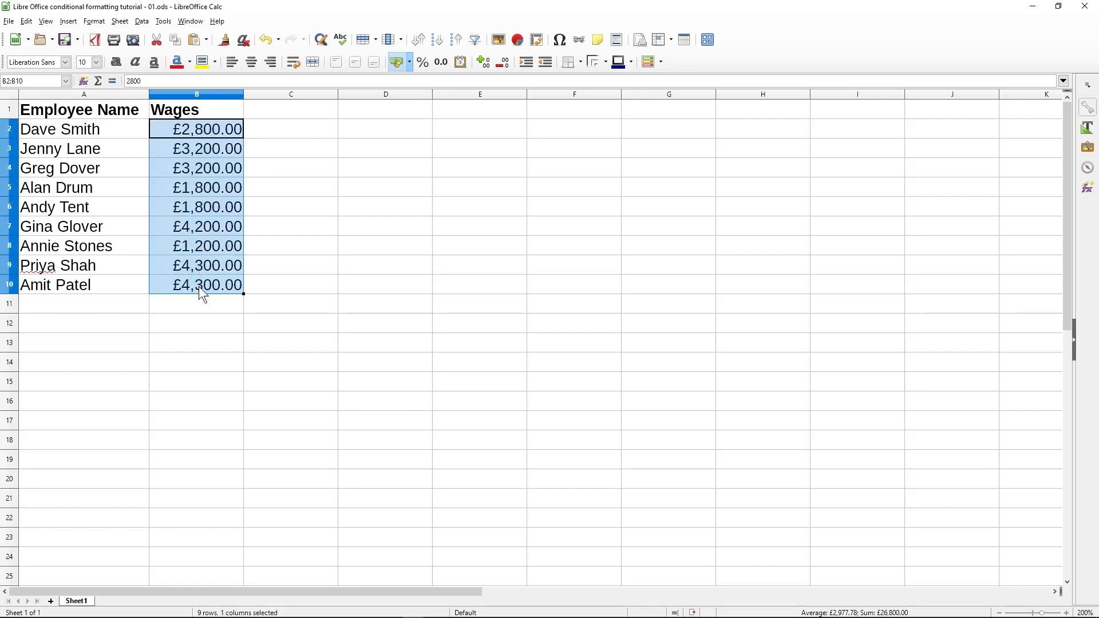
{"action": "left_click", "coordinate": [661, 64]}
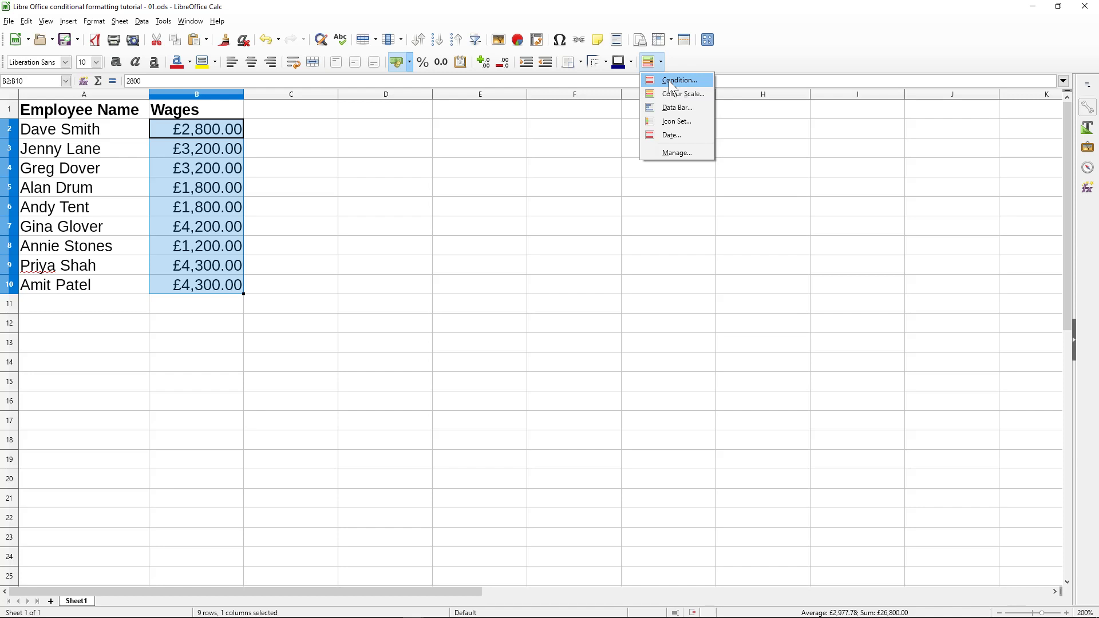
{"action": "left_click", "coordinate": [672, 85]}
{"action": "left_click_drag", "start_coordinate": [840, 78], "coordinate": [666, 118]}
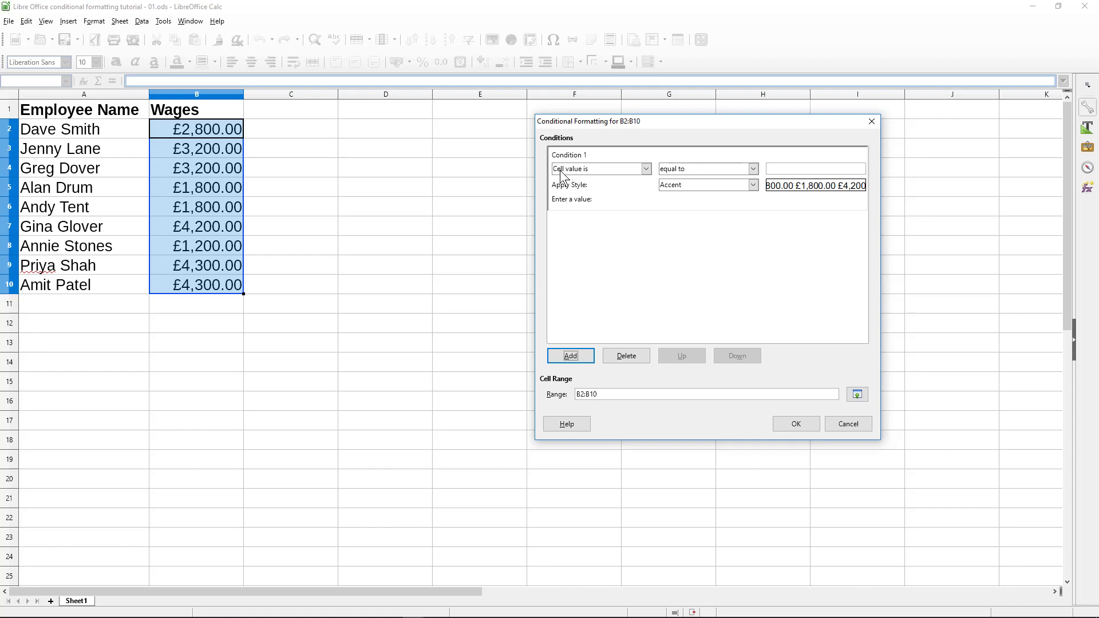
{"action": "left_click", "coordinate": [678, 172]}
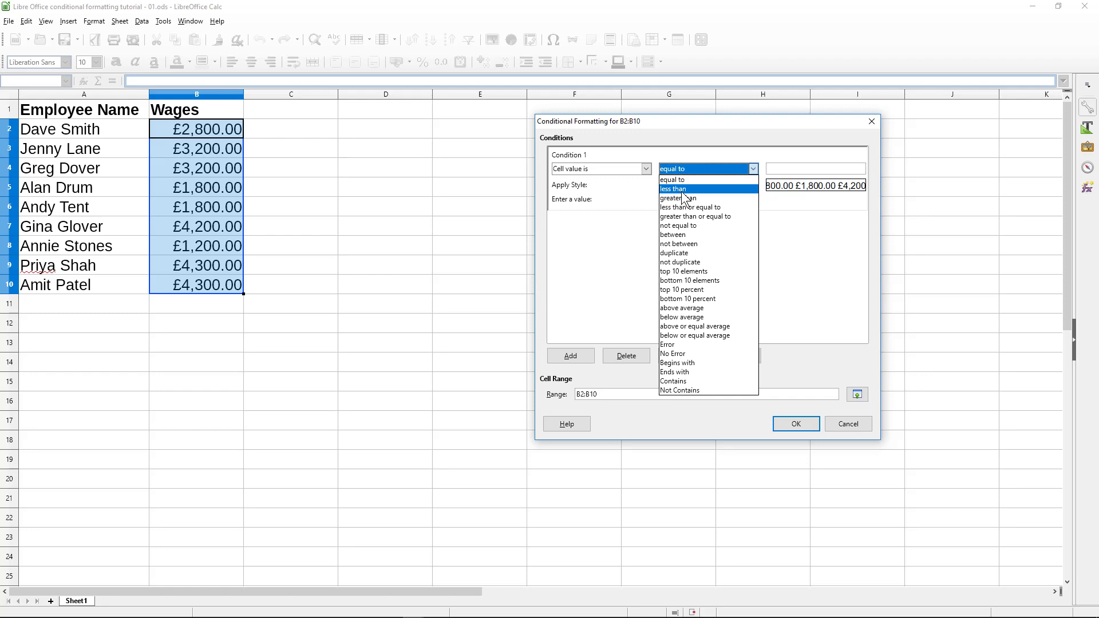
Step: Set condition 1 to cell value less than 2000
{"action": "left_click", "coordinate": [681, 190]}
{"action": "left_click", "coordinate": [799, 166]}
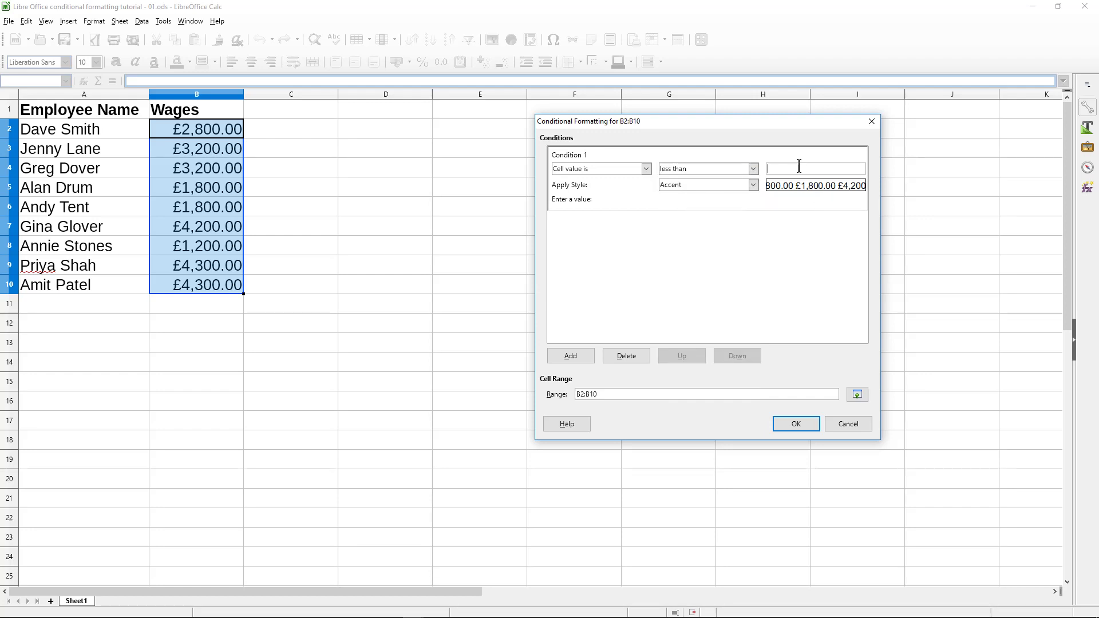
{"action": "type", "text": "2000"}
{"action": "left_click", "coordinate": [697, 185]}
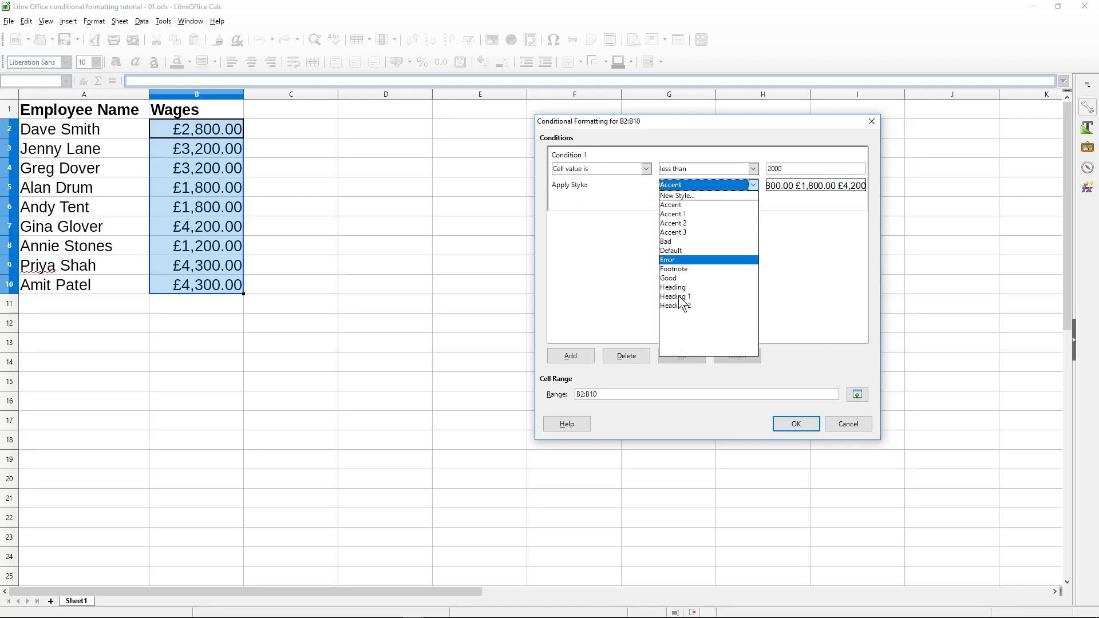
Step: Give condition 1 a new yellow-background style named 'Less than £2000', then add a second condition
{"action": "left_click", "coordinate": [682, 196]}
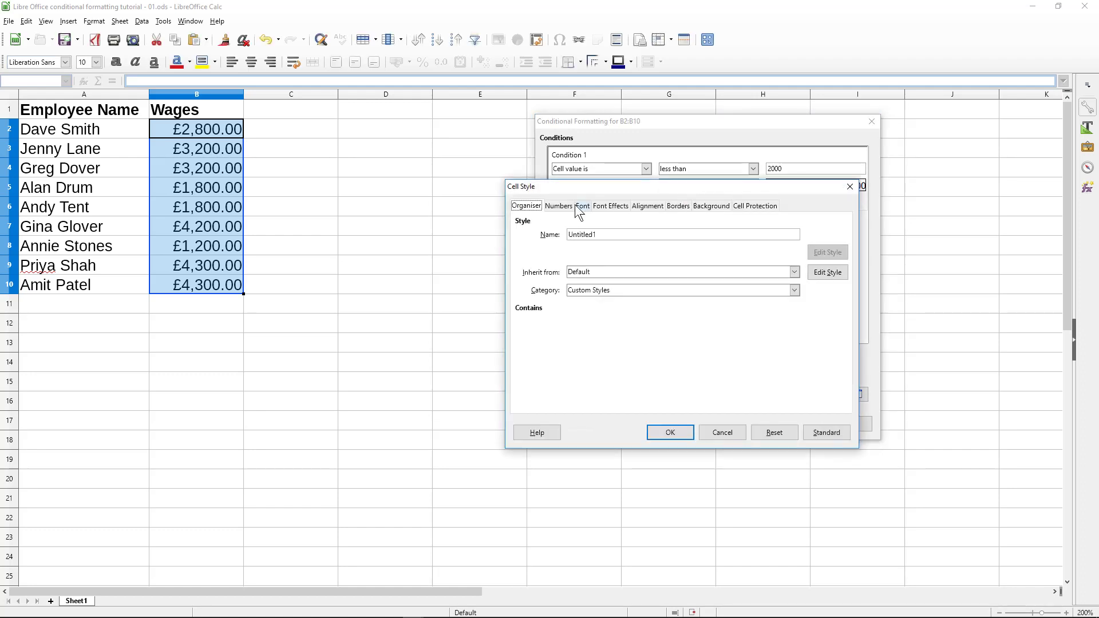
{"action": "type", "text": "Less than "}
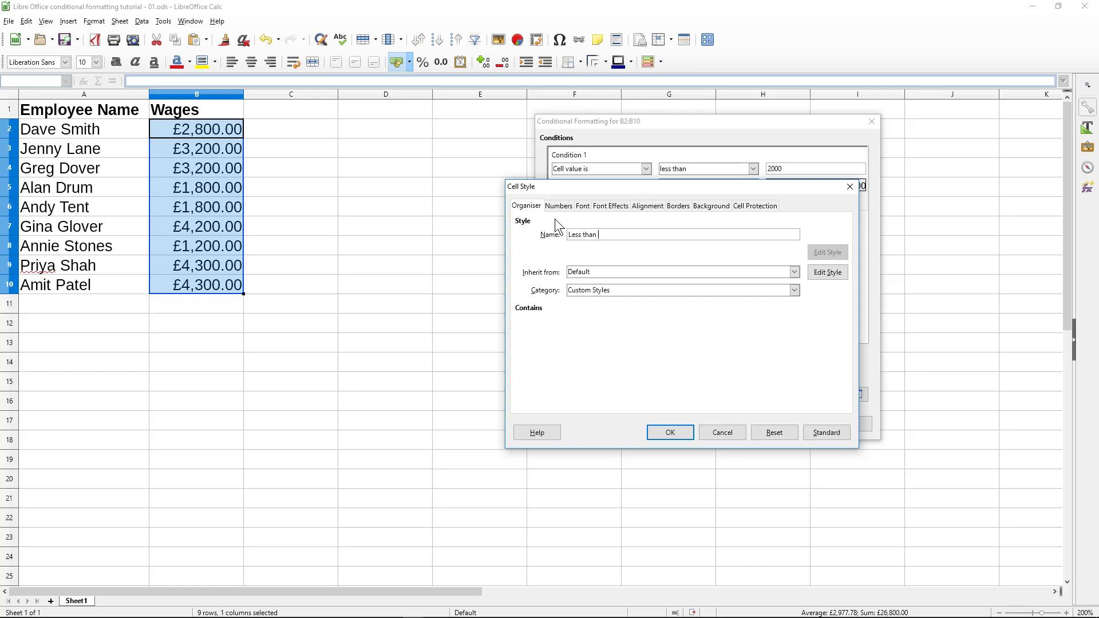
{"action": "type", "text": "£2000"}
{"action": "left_click", "coordinate": [712, 207]}
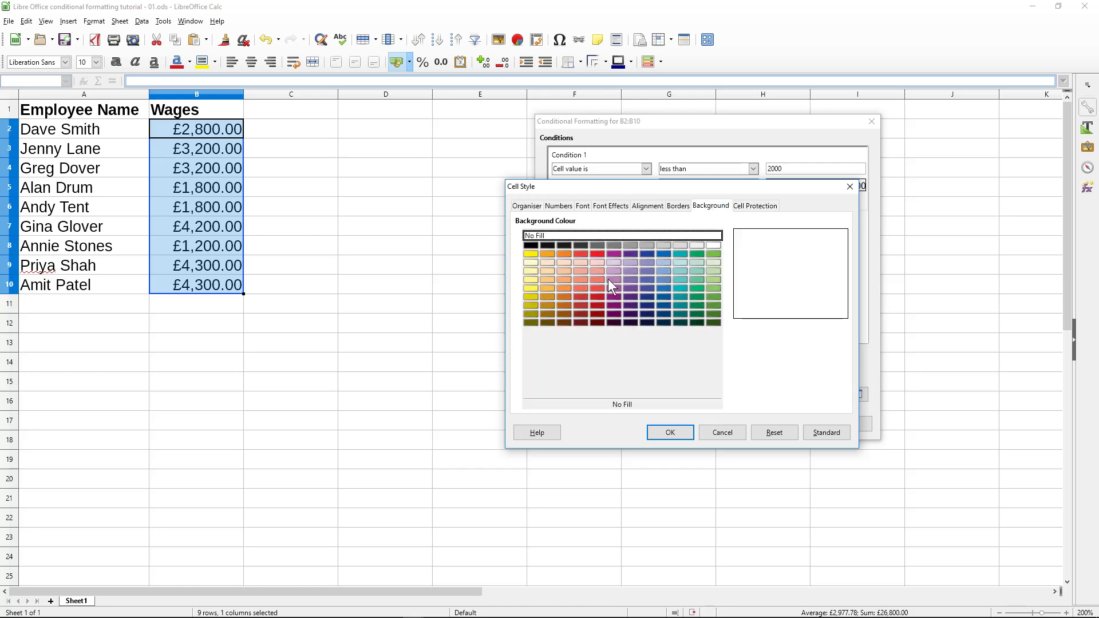
{"action": "left_click", "coordinate": [531, 254]}
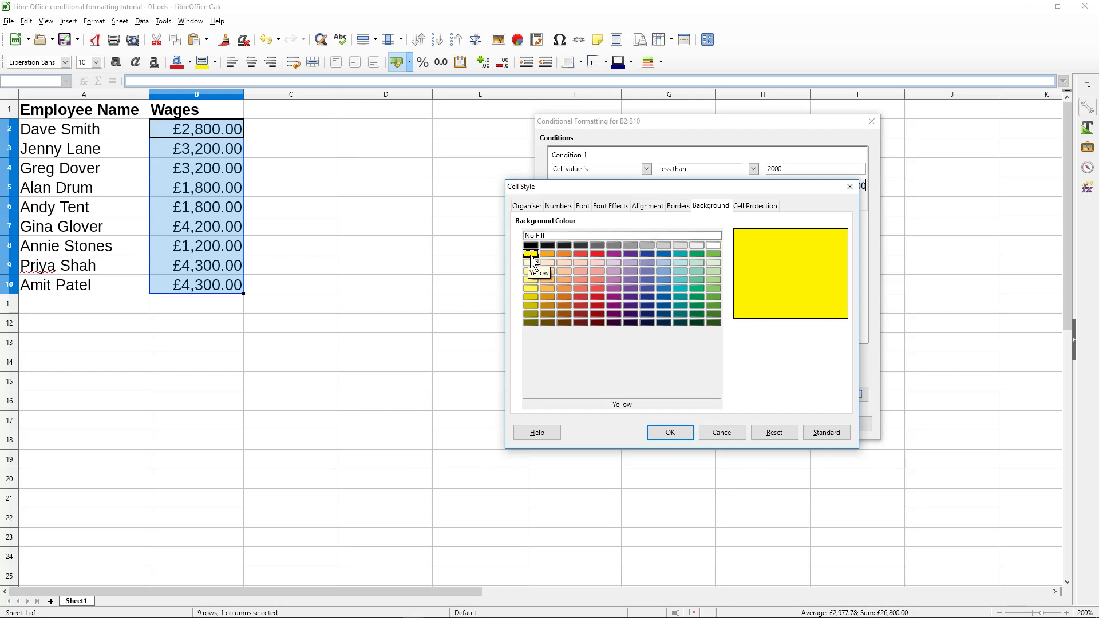
{"action": "left_click", "coordinate": [670, 432]}
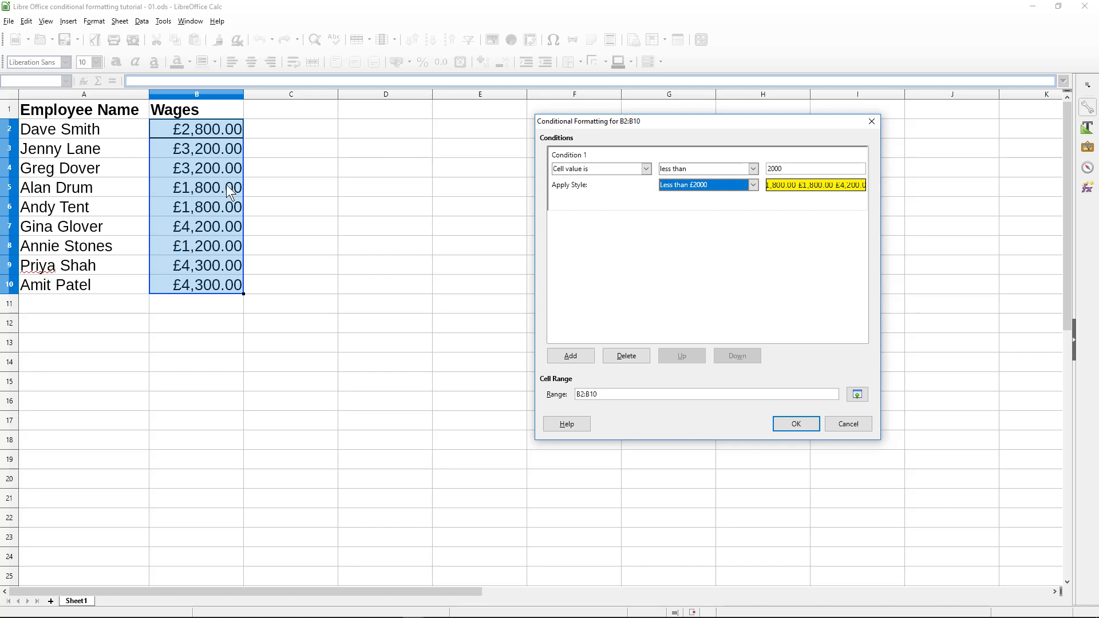
{"action": "left_click", "coordinate": [572, 358]}
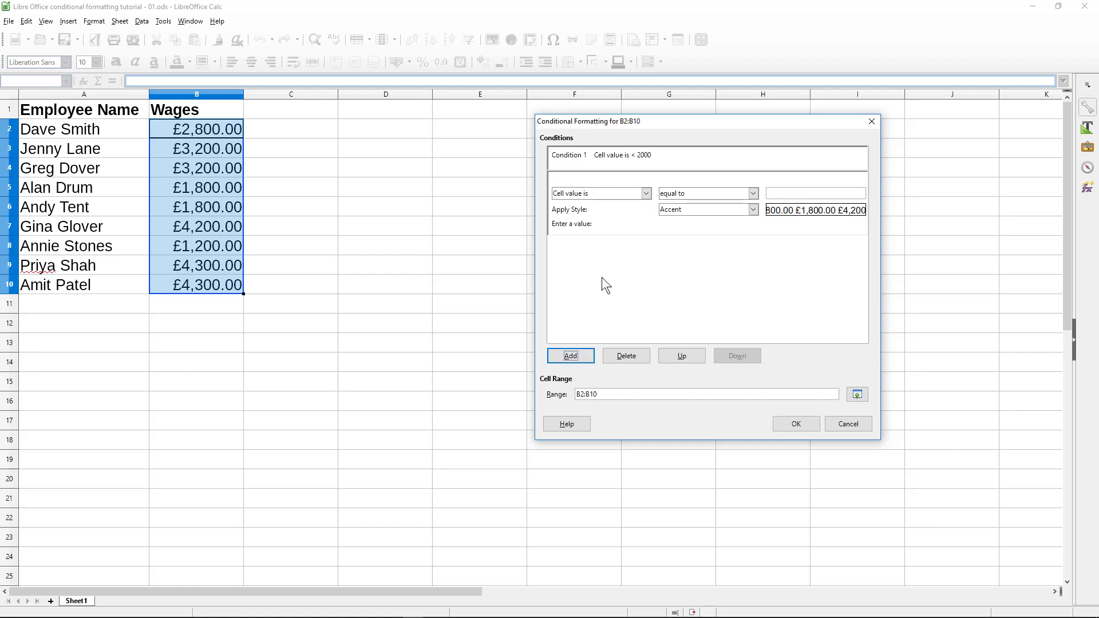
Step: Set condition 2 to cell value less than 3000
{"action": "left_click", "coordinate": [675, 194]}
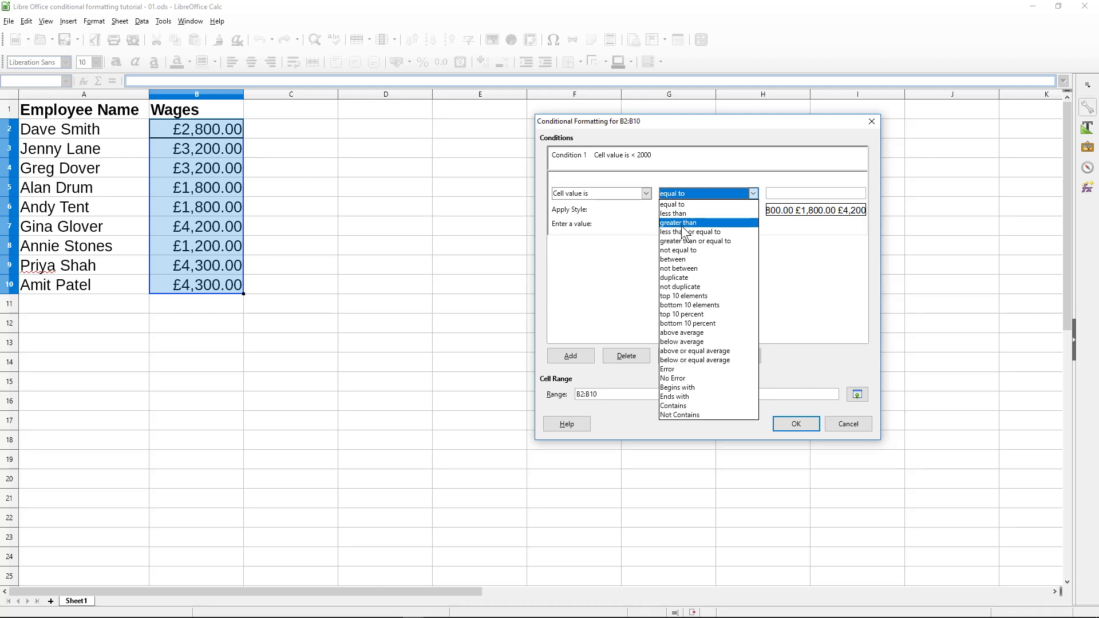
{"action": "left_click", "coordinate": [683, 214]}
{"action": "left_click", "coordinate": [772, 193]}
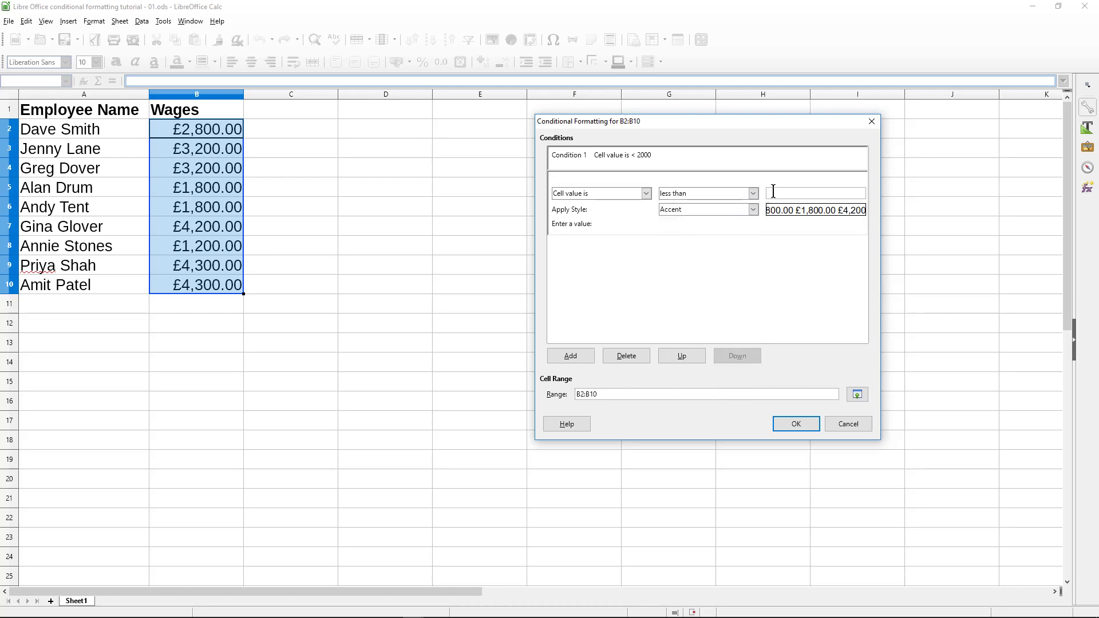
{"action": "type", "text": "3000"}
Step: Give condition 2 a new teal-background style 'less than £3000', then add a third condition
{"action": "left_click", "coordinate": [740, 213]}
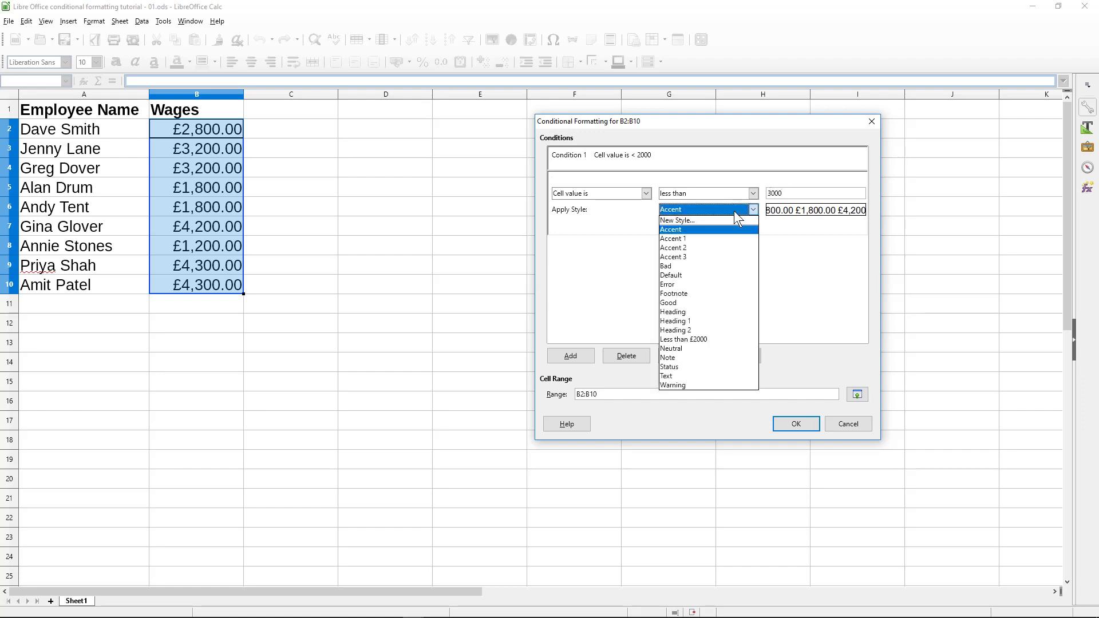
{"action": "left_click", "coordinate": [711, 221]}
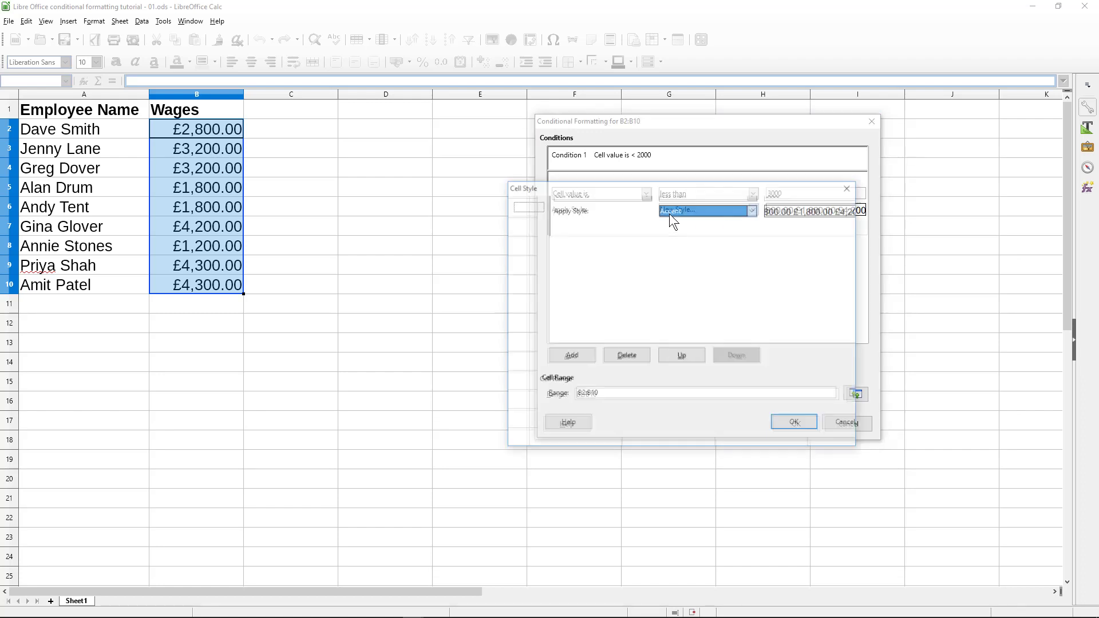
{"action": "type", "text": "less than"}
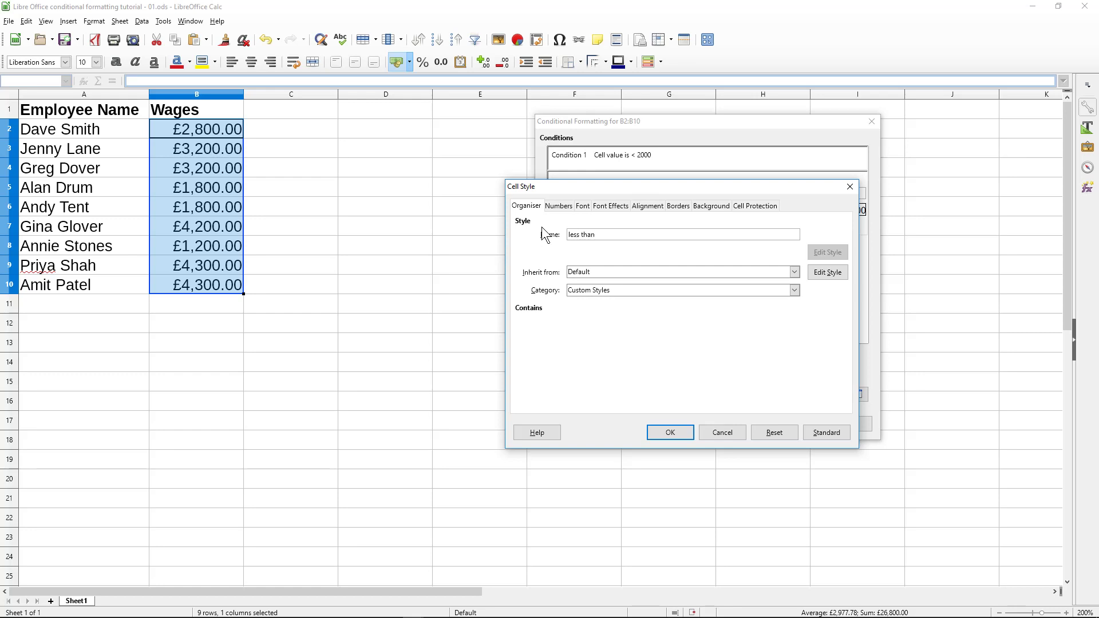
{"action": "type", "text": " £3000"}
{"action": "left_click", "coordinate": [711, 207]}
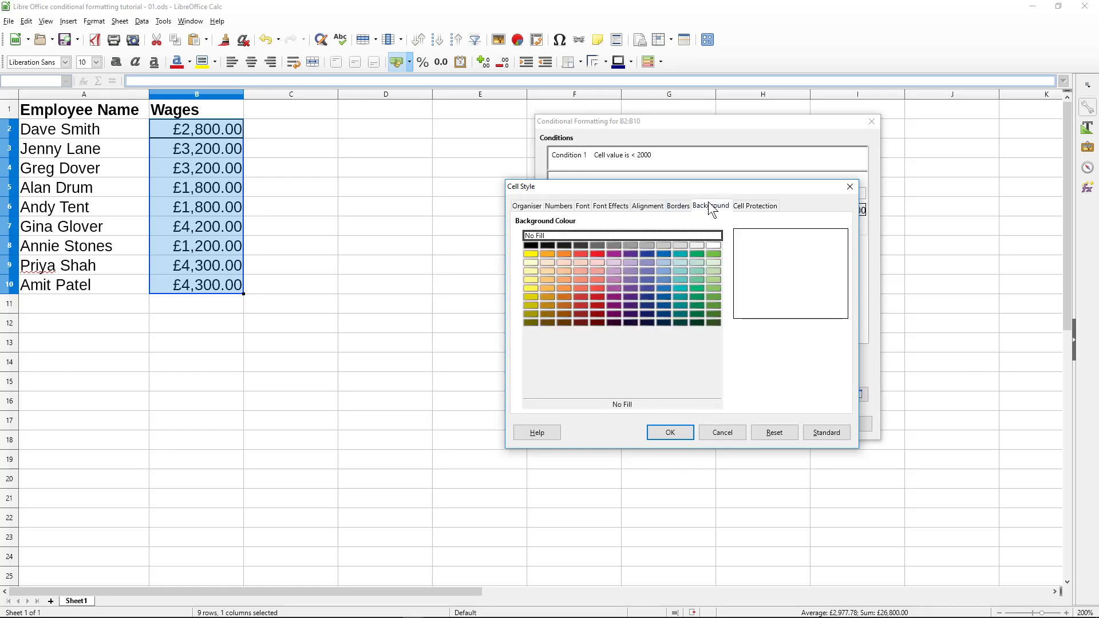
{"action": "left_click", "coordinate": [680, 255]}
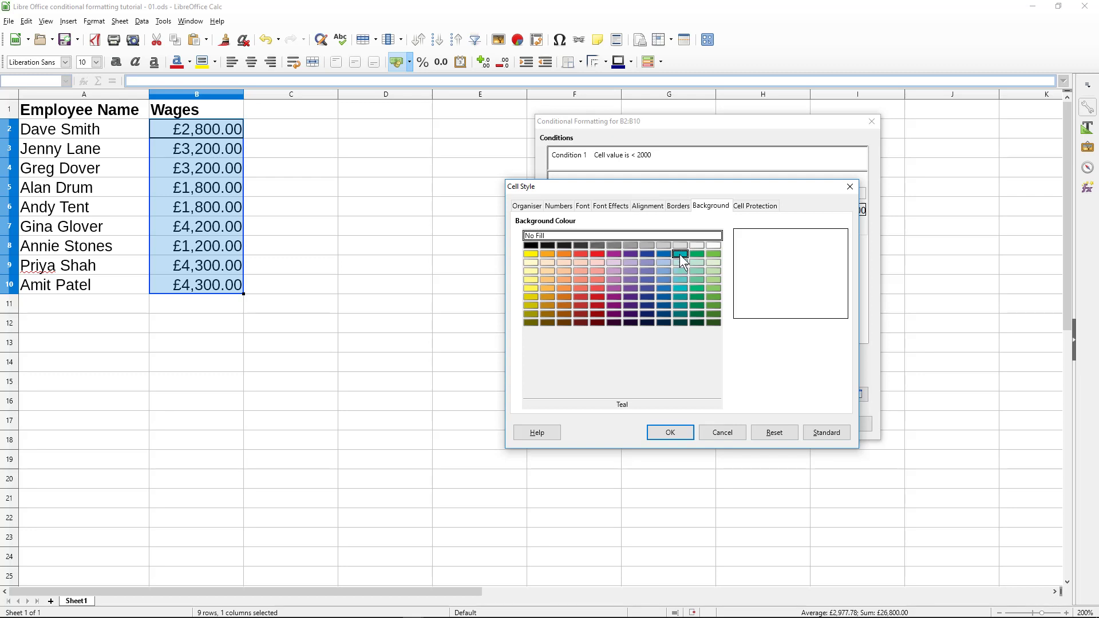
{"action": "left_click", "coordinate": [684, 434]}
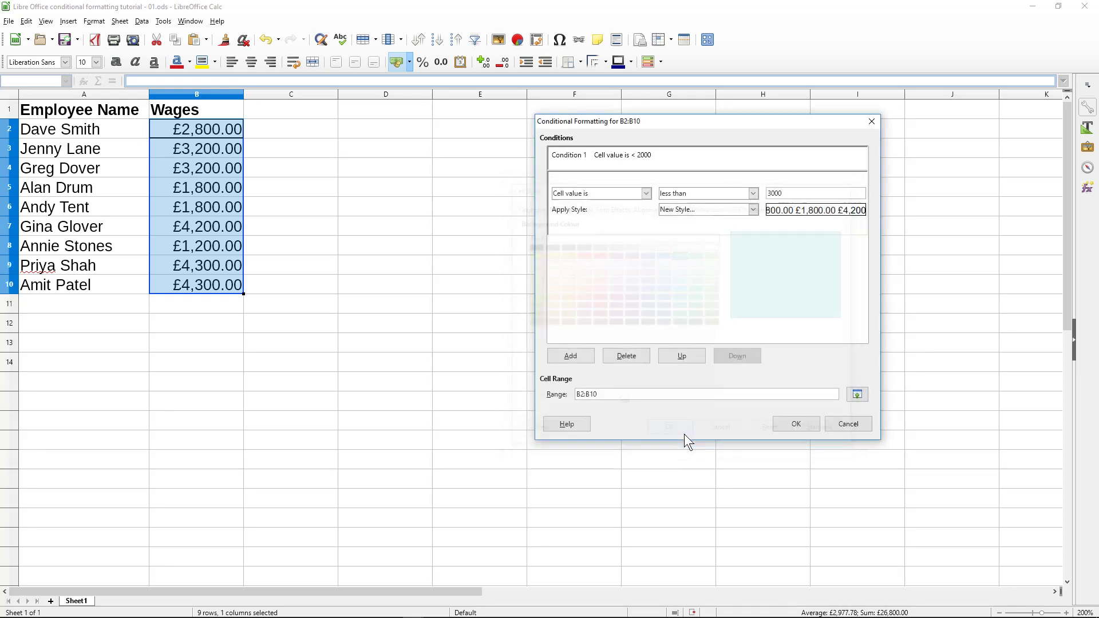
{"action": "left_click", "coordinate": [583, 360]}
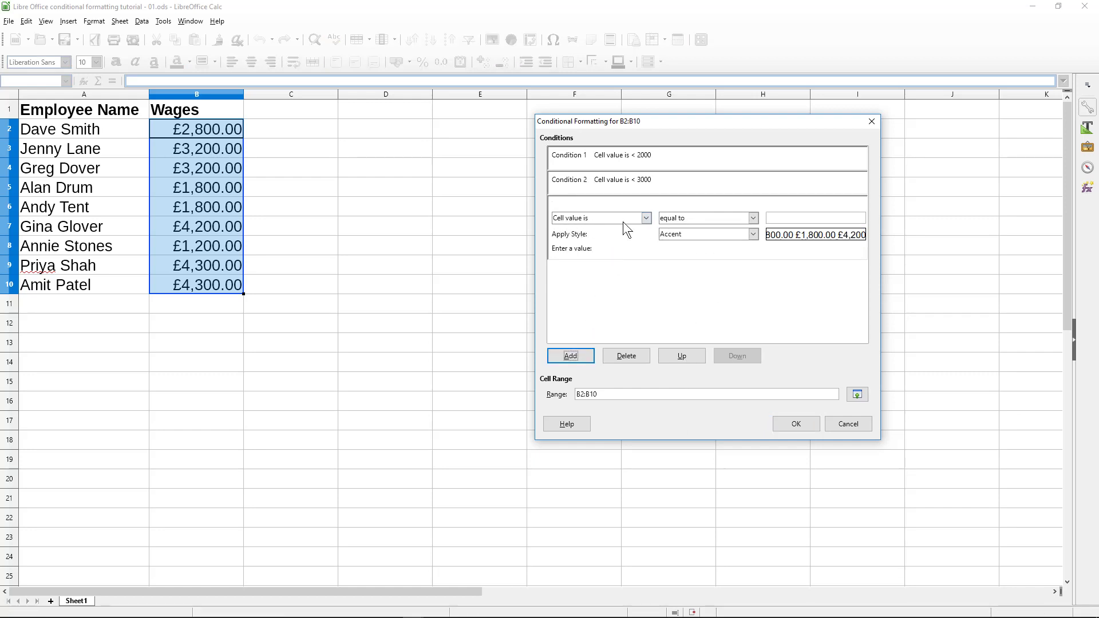
Step: Set condition 3 to cell value less than 5000
{"action": "left_click", "coordinate": [691, 218]}
{"action": "left_click", "coordinate": [692, 240]}
{"action": "left_click", "coordinate": [769, 218]}
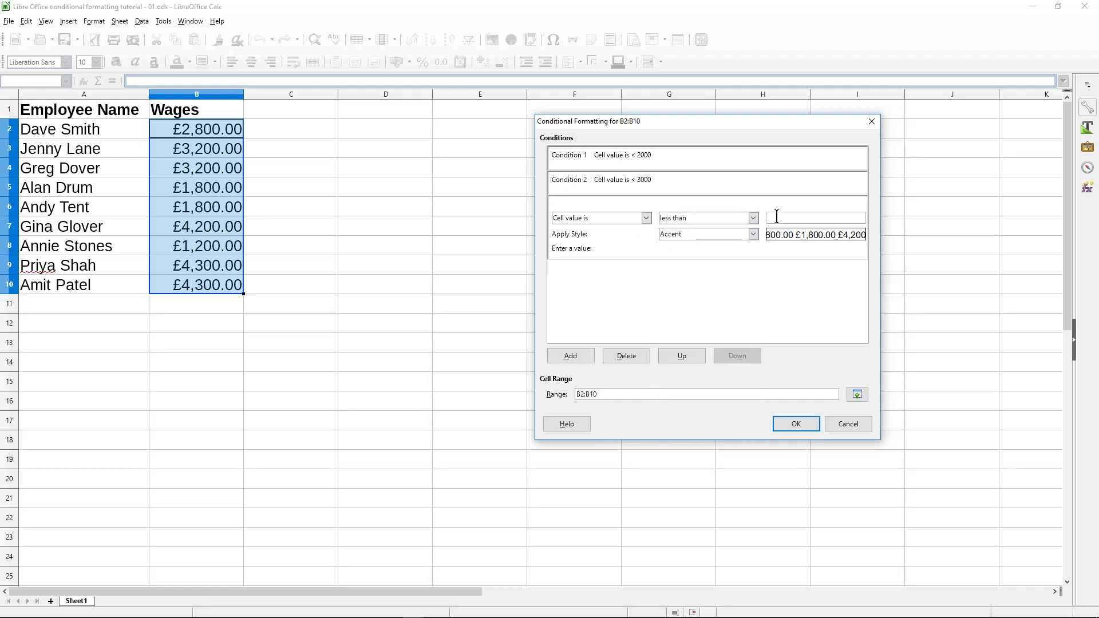
{"action": "type", "text": "5000"}
Step: Give condition 3 a new lime-background style named 'less than £5000'
{"action": "left_click", "coordinate": [699, 229]}
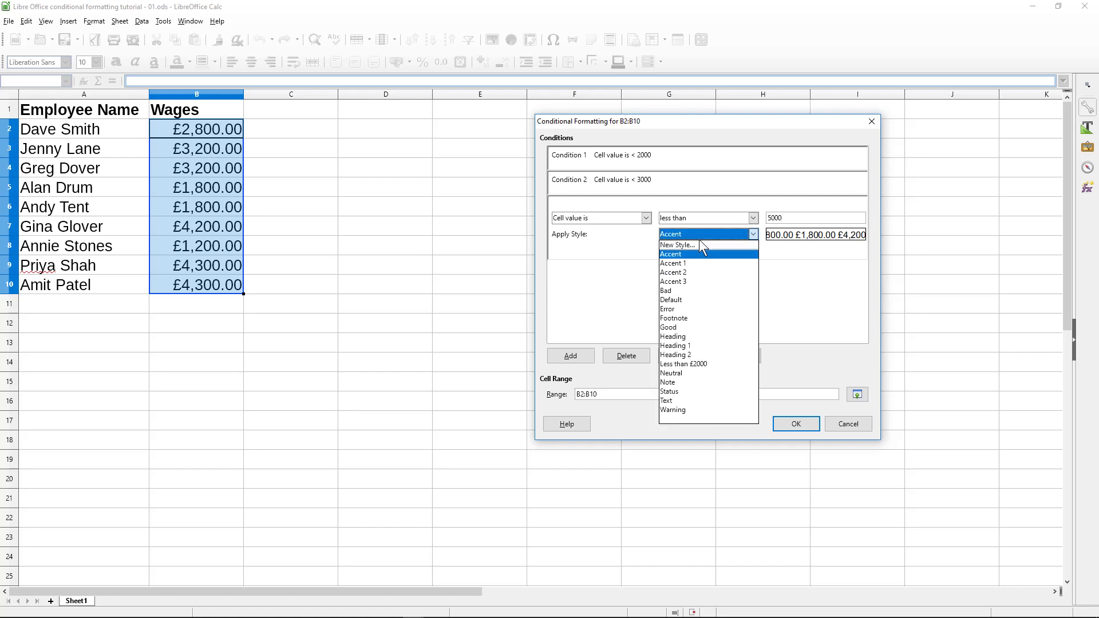
{"action": "left_click", "coordinate": [701, 247]}
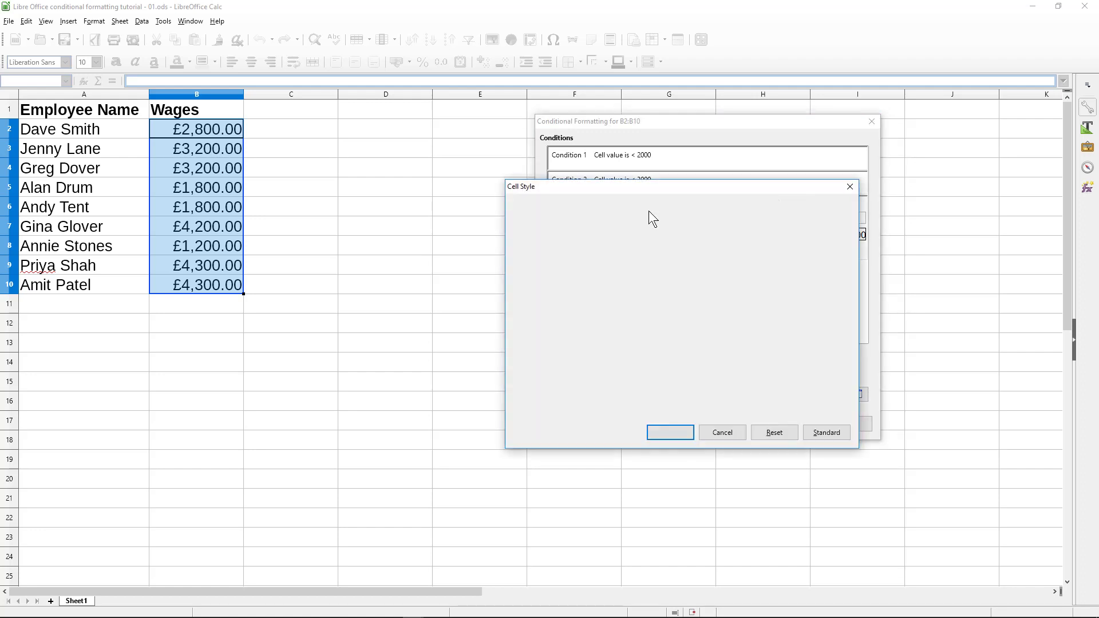
{"action": "type", "text": "less than 50"}
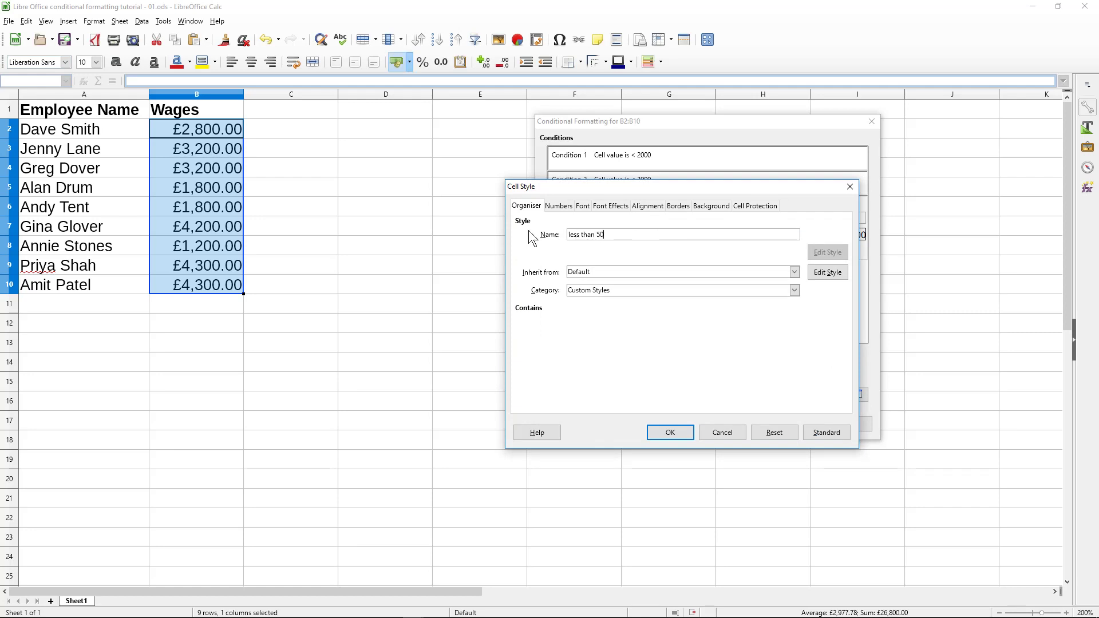
{"action": "key", "text": "BackSpace"}
{"action": "type", "text": "5000"}
{"action": "left_click", "coordinate": [709, 206]}
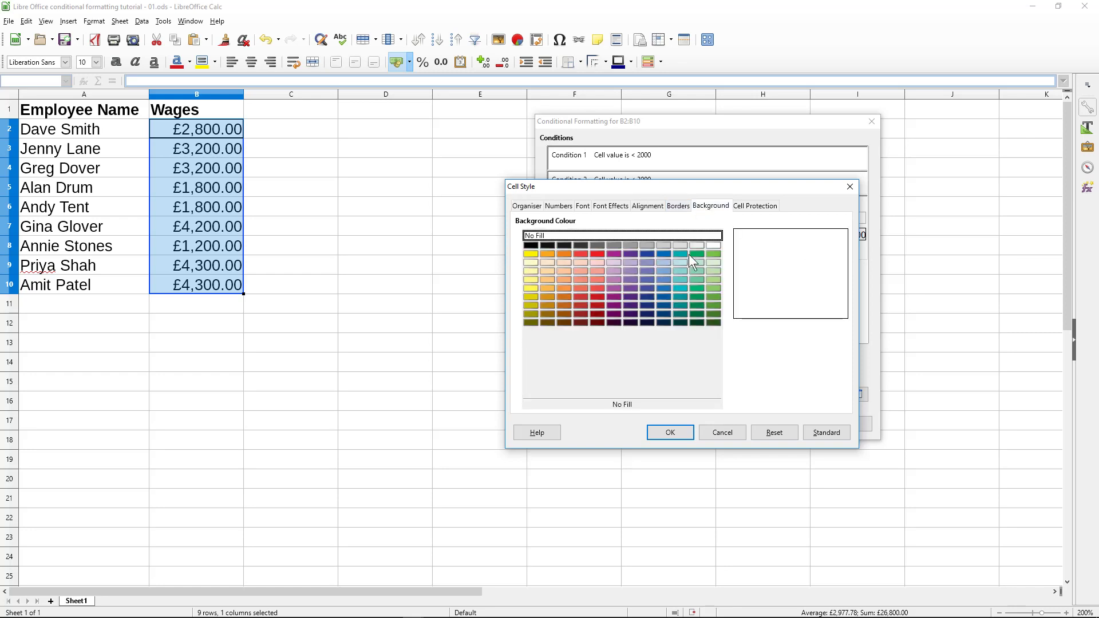
{"action": "left_click", "coordinate": [712, 254]}
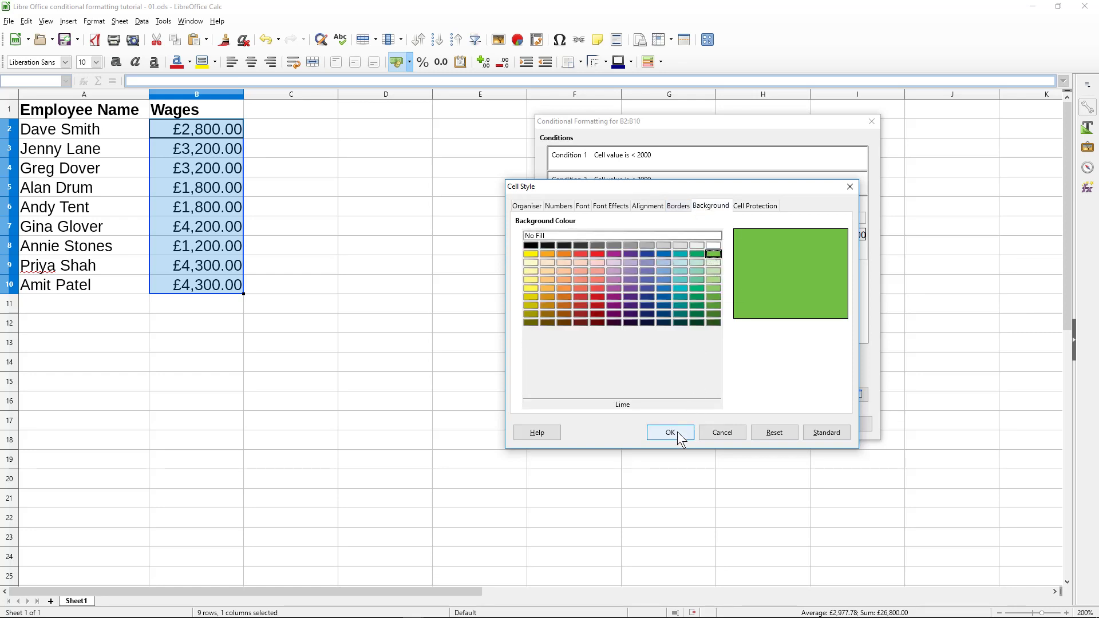
{"action": "left_click", "coordinate": [671, 433]}
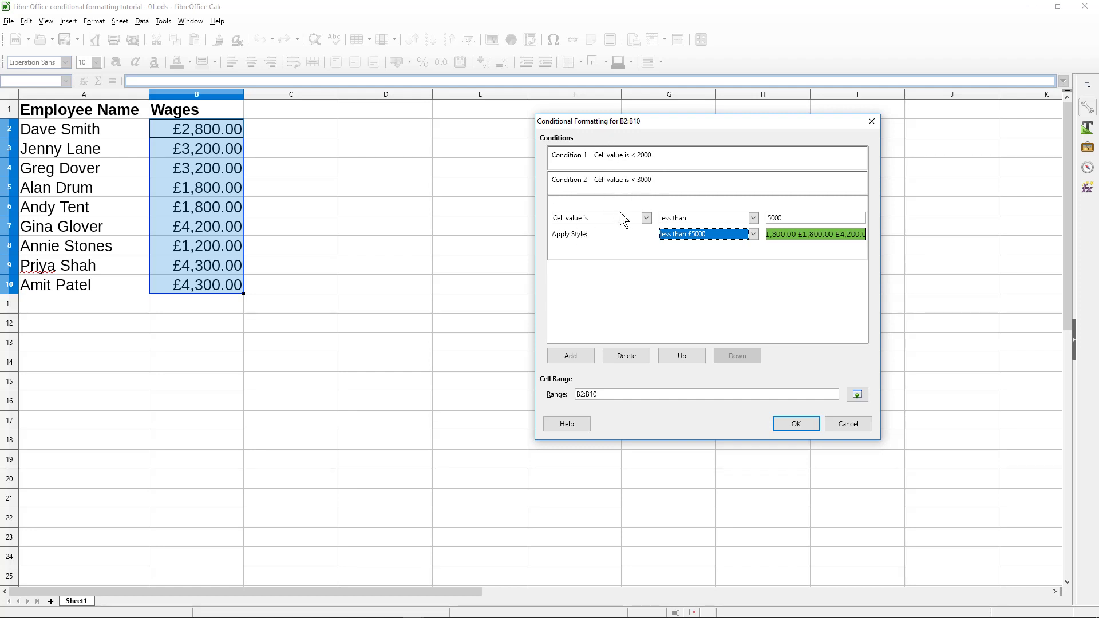
Step: Review the three conditions and apply the rules to B2:B10
{"action": "left_click", "coordinate": [628, 159]}
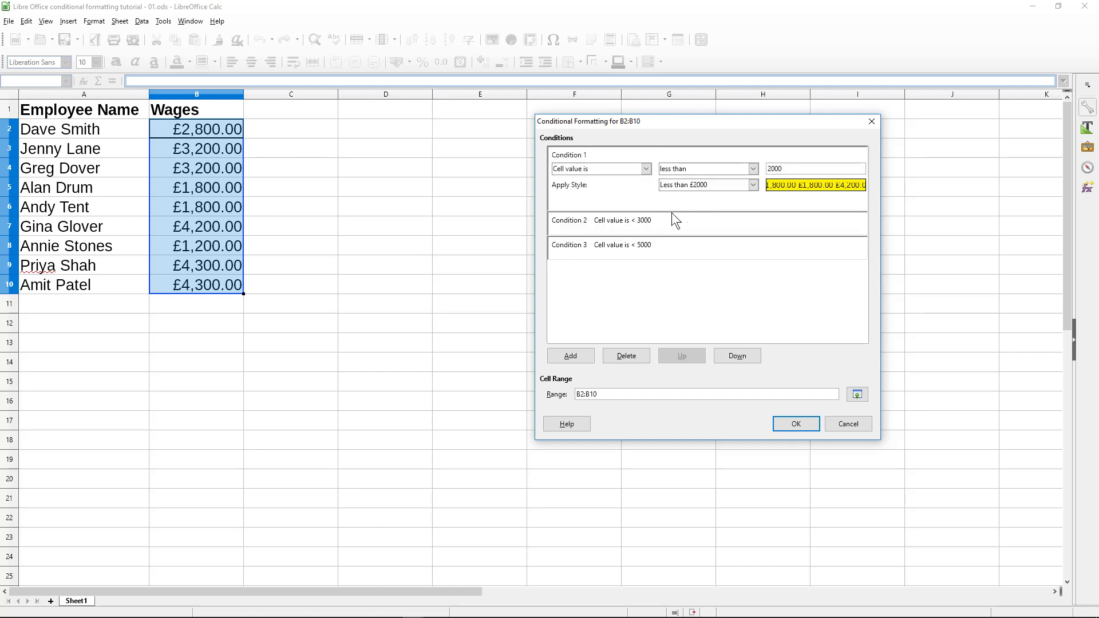
{"action": "left_click", "coordinate": [605, 225]}
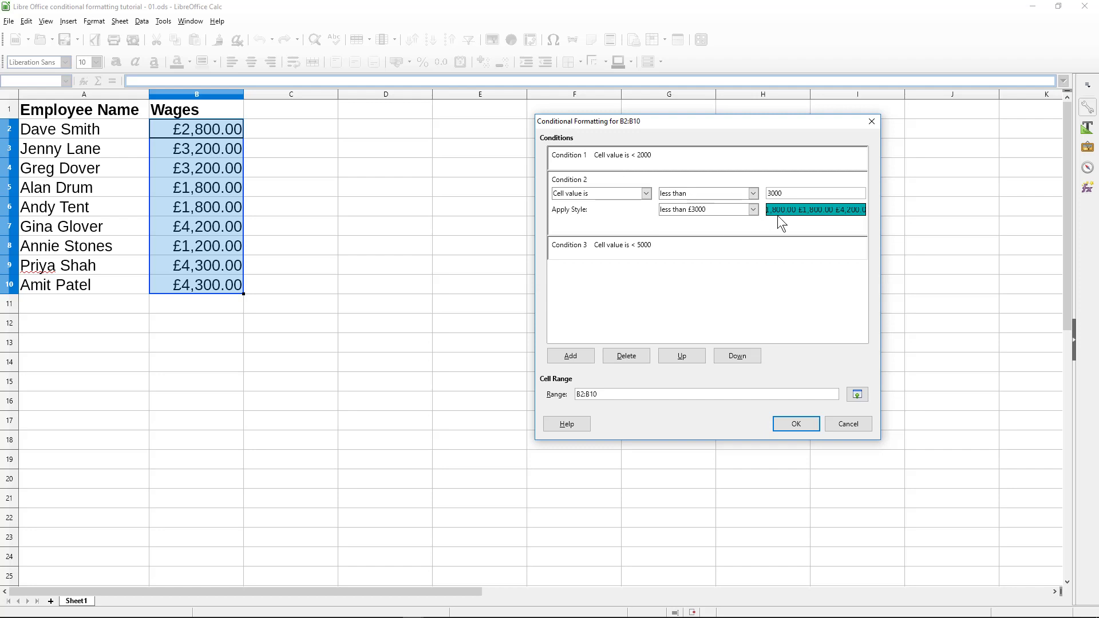
{"action": "left_click", "coordinate": [640, 245]}
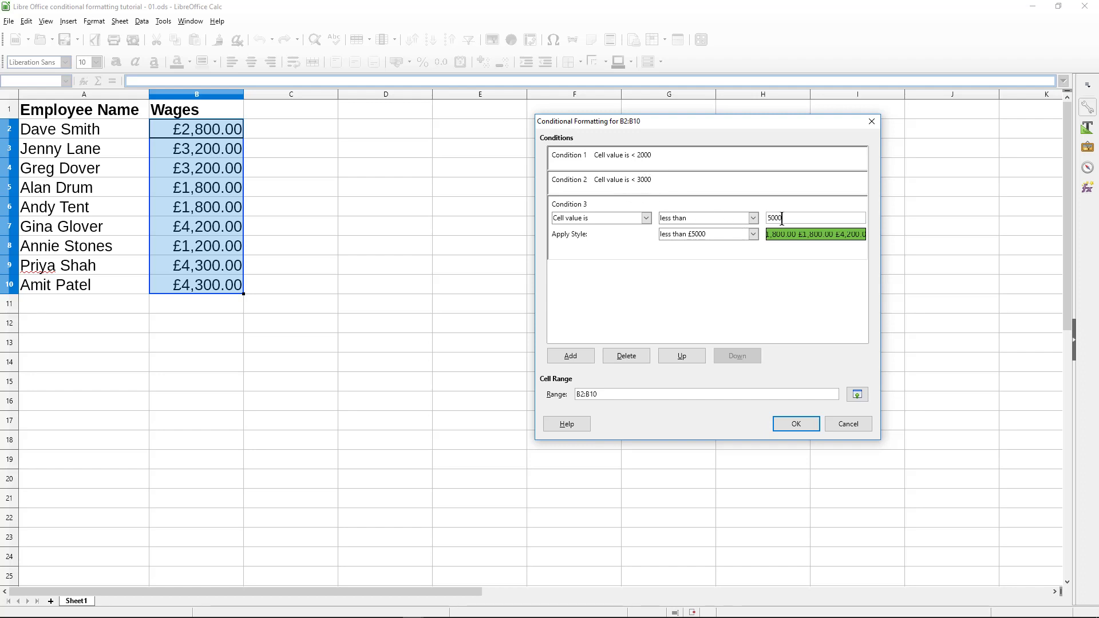
{"action": "left_click", "coordinate": [795, 424]}
{"action": "left_click", "coordinate": [267, 137]}
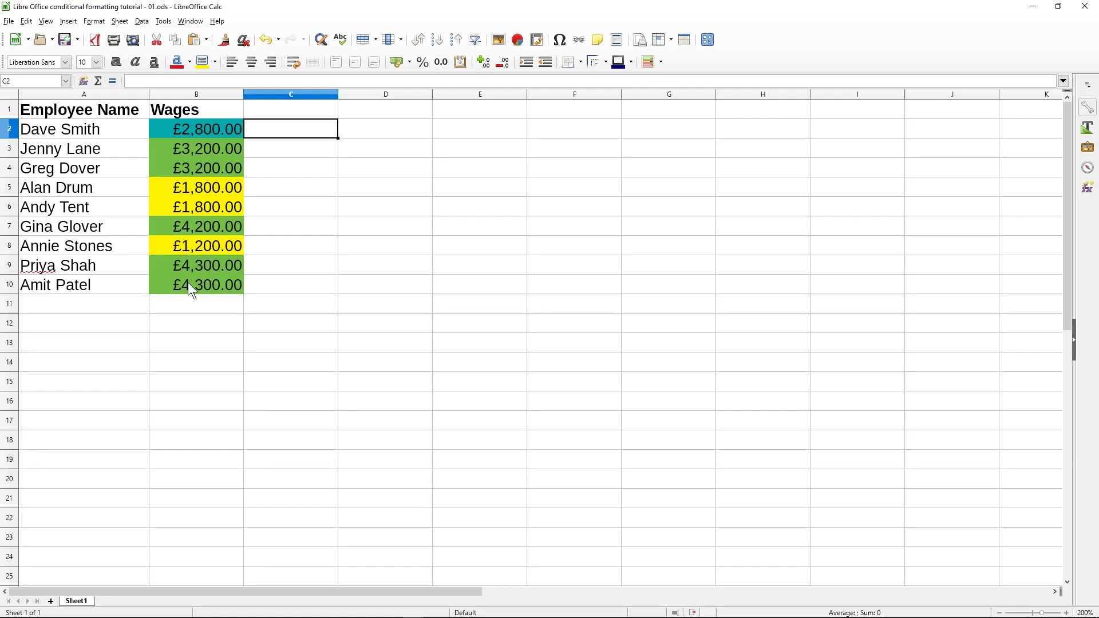
Step: Change the wage in B9 to 1100 and confirm it turns yellow
{"action": "left_click", "coordinate": [193, 262]}
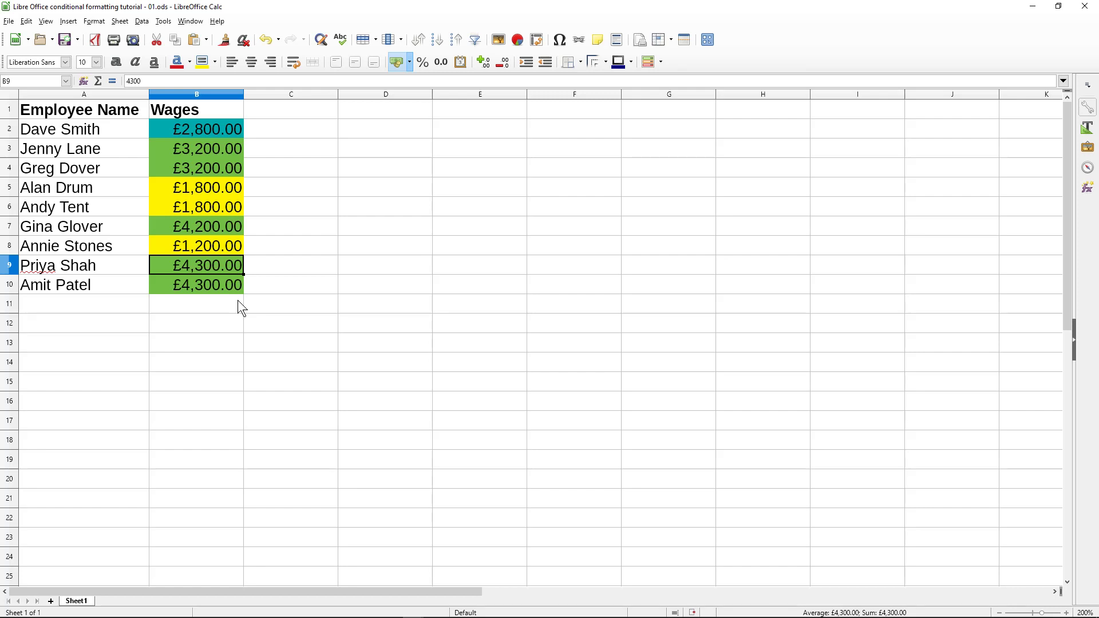
{"action": "type", "text": "1100"}
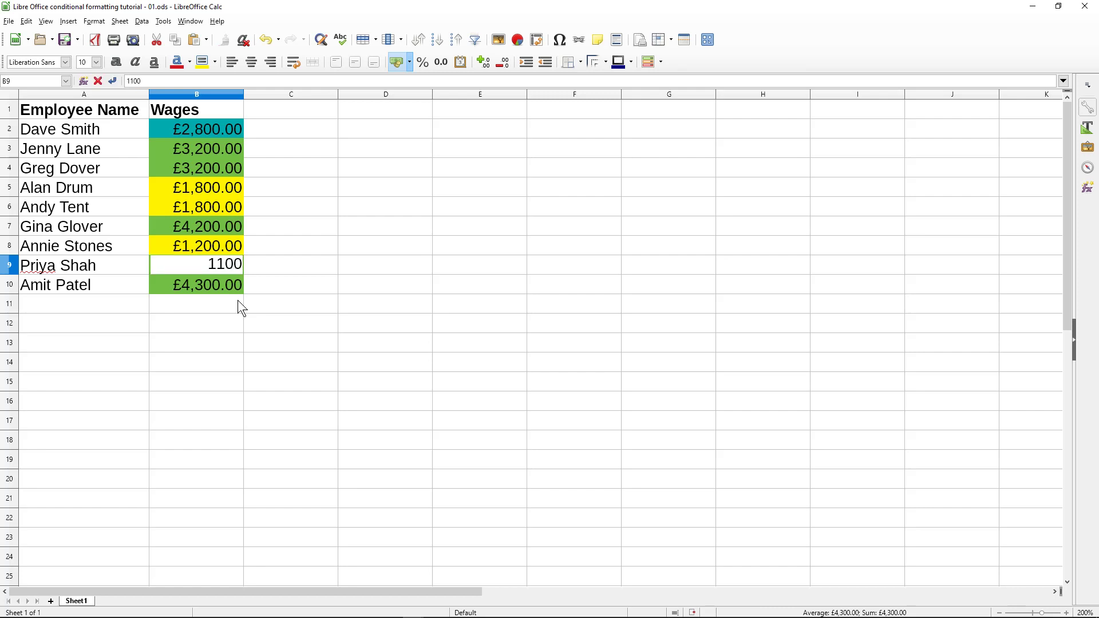
{"action": "key", "text": "Return"}
{"action": "left_click", "coordinate": [214, 265]}
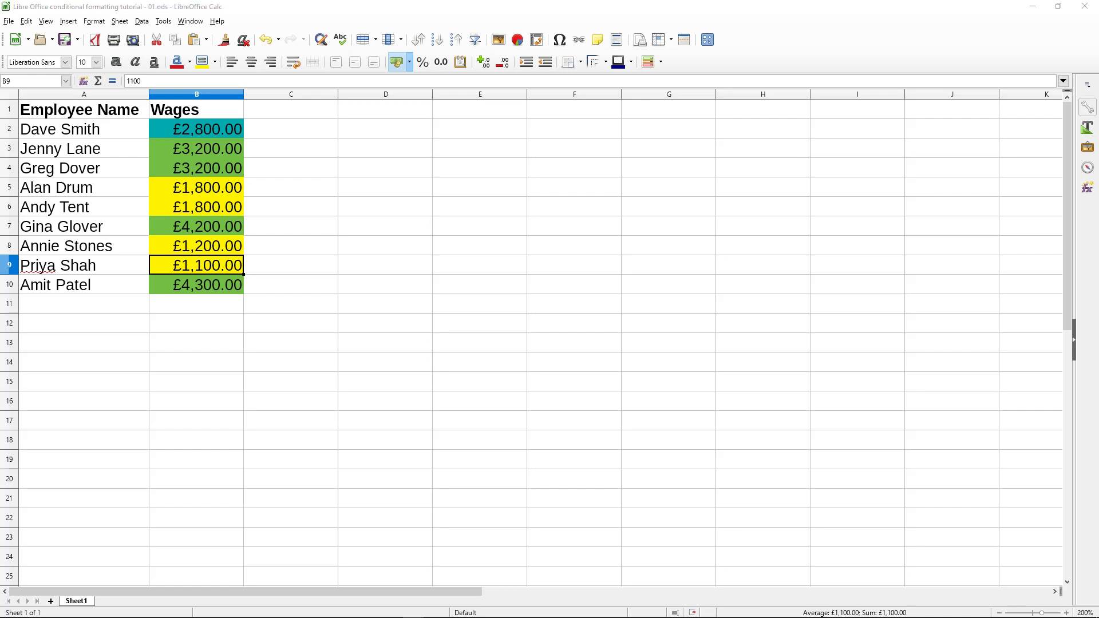
{"action": "left_click", "coordinate": [387, 110]}
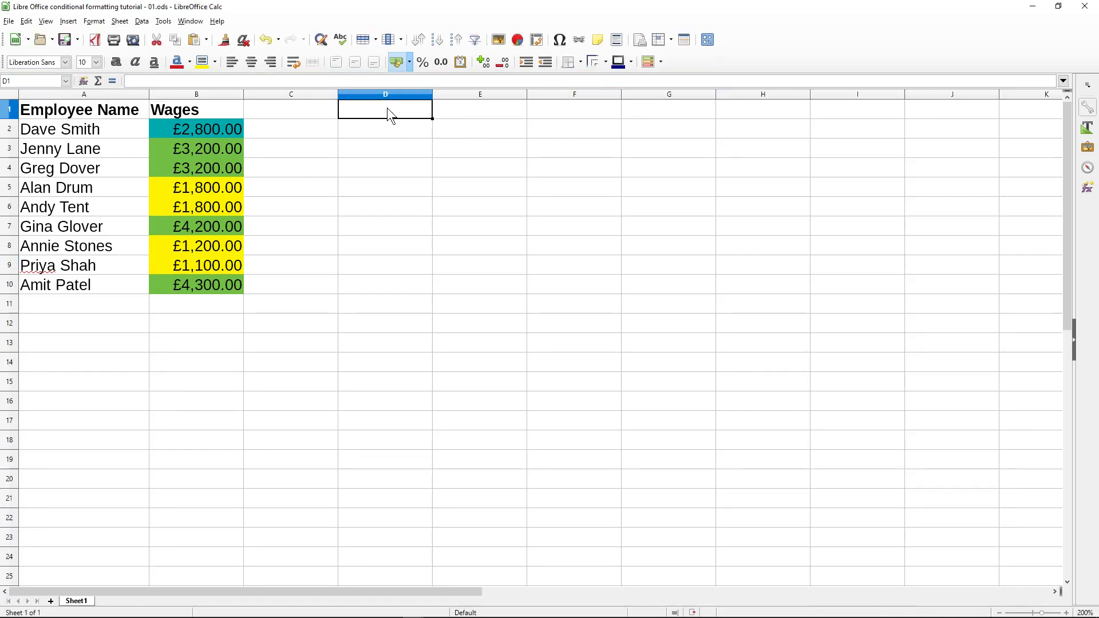
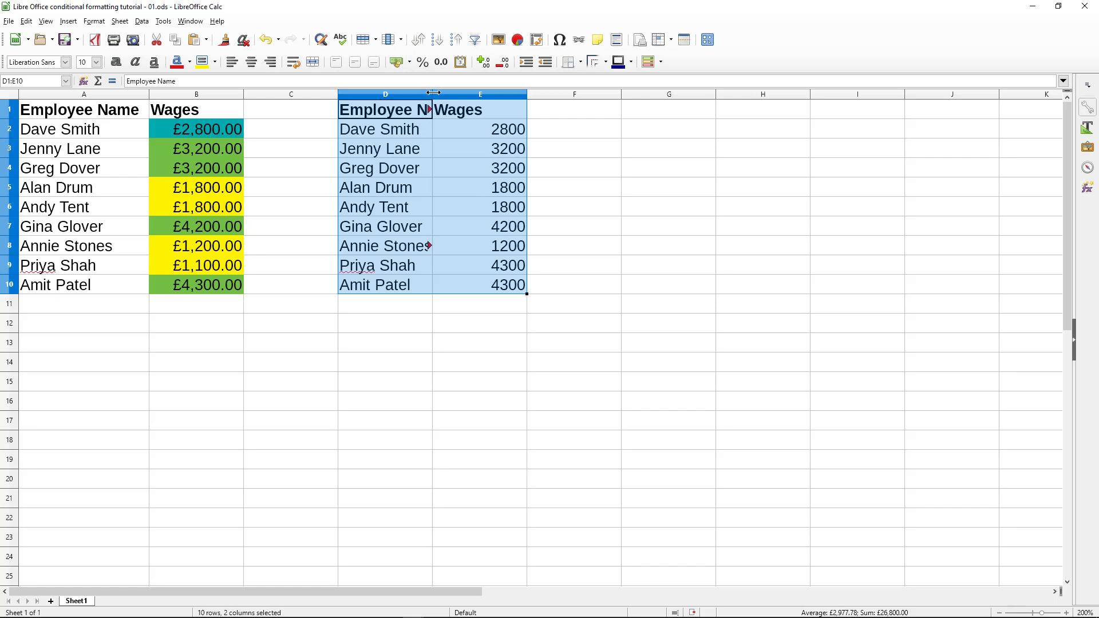
Step: Paste the names and wages at D1, widen column D, and format column E as Currency
{"action": "left_click_drag", "start_coordinate": [433, 93], "coordinate": [468, 92]}
{"action": "left_click", "coordinate": [494, 93]}
{"action": "right_click", "coordinate": [494, 92]}
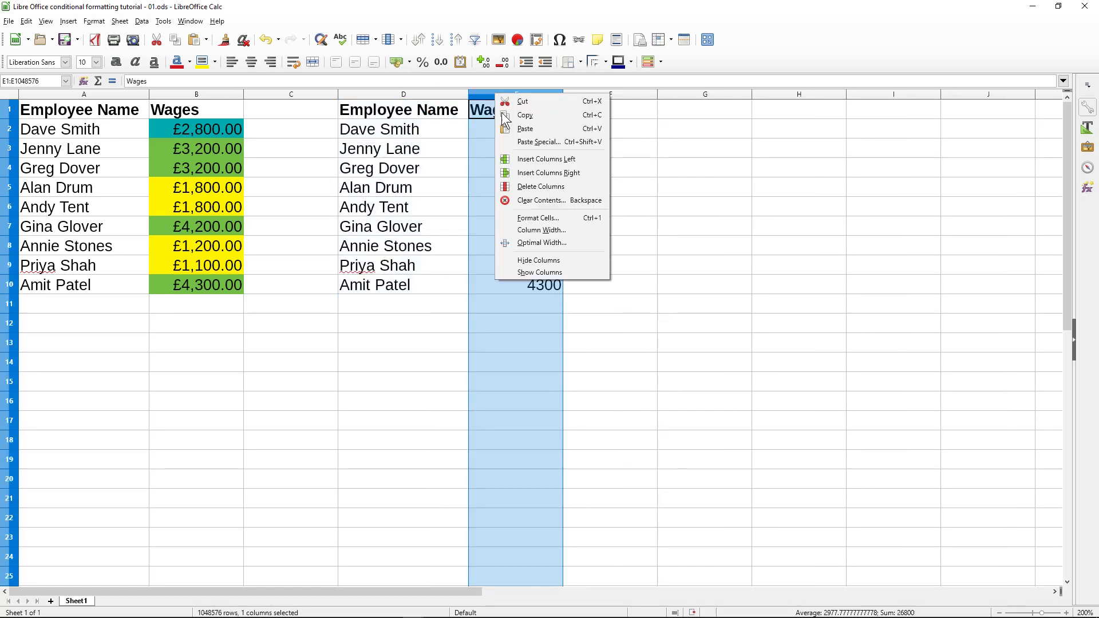
{"action": "left_click", "coordinate": [537, 216]}
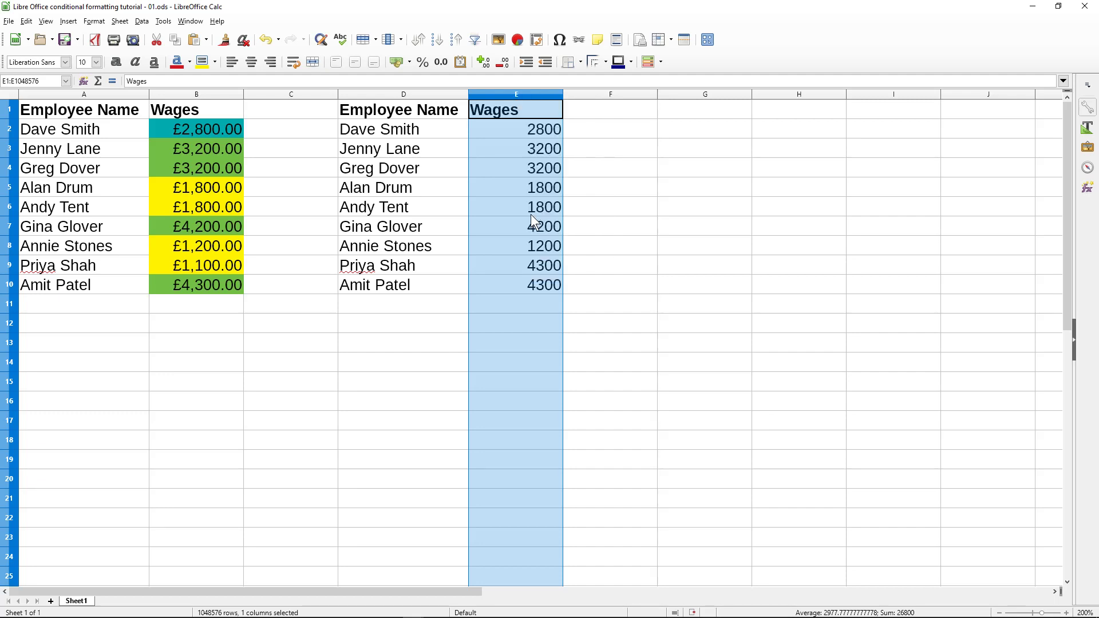
{"action": "left_click", "coordinate": [406, 246]}
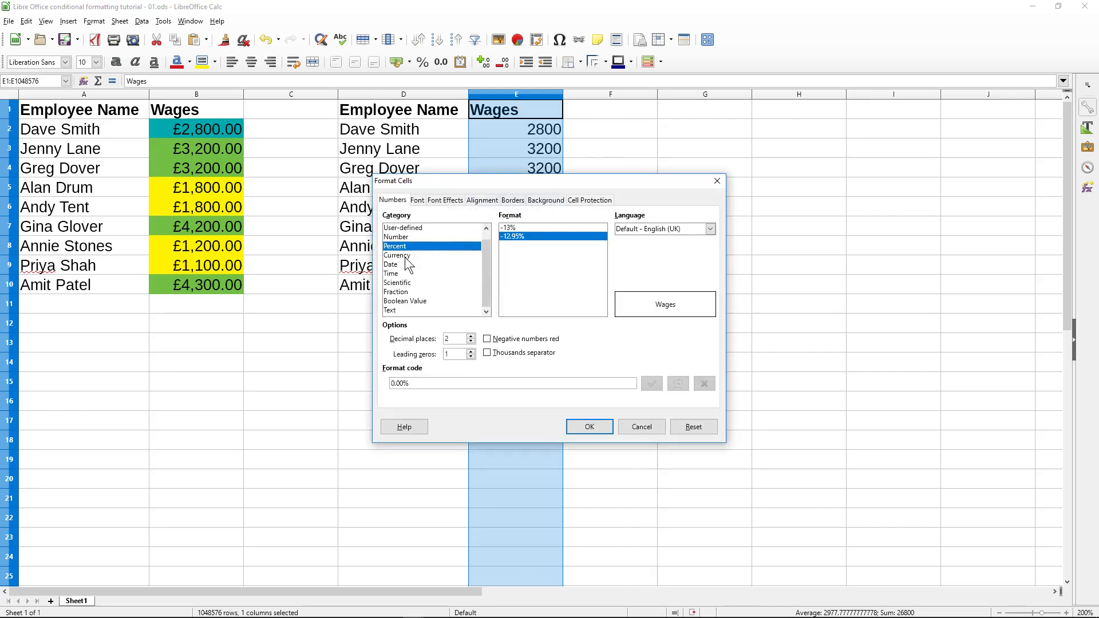
{"action": "left_click", "coordinate": [404, 256]}
{"action": "left_click", "coordinate": [588, 427]}
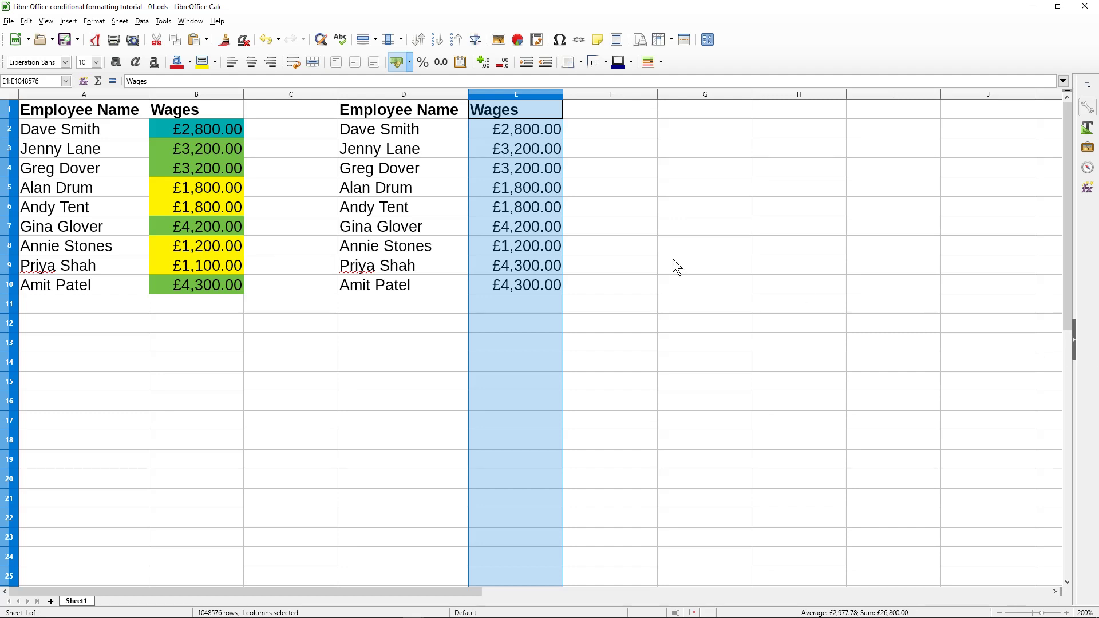
{"action": "left_click", "coordinate": [530, 132]}
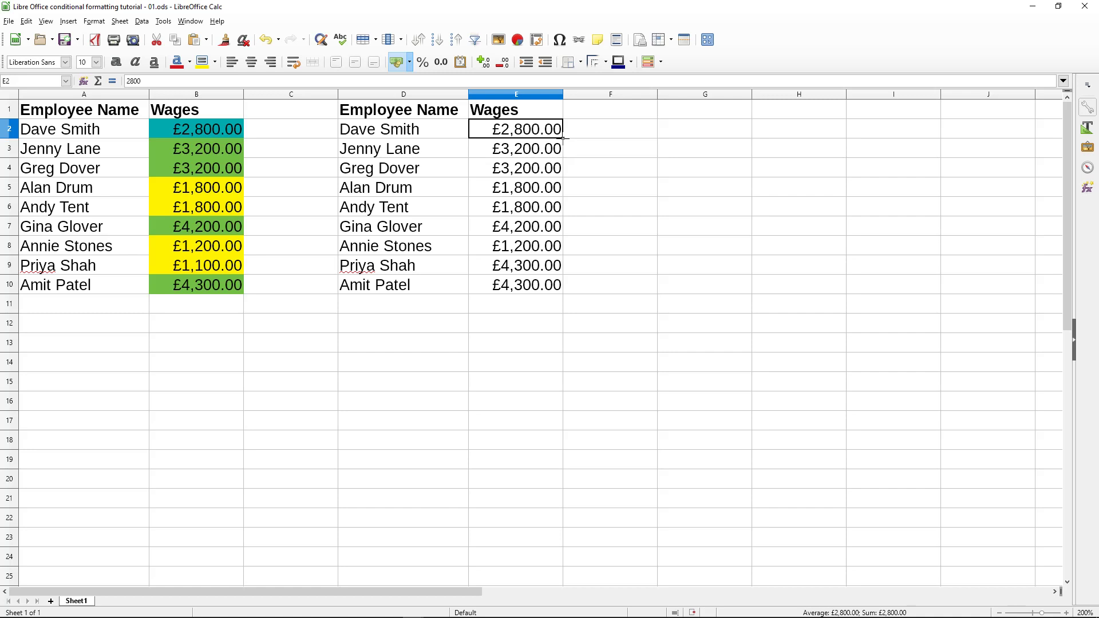
Step: Extend E2's £2,800.00 down to E10 as a series rising by £1 to £2,808.00, then reselect E2:E10
{"action": "left_click_drag", "start_coordinate": [563, 139], "coordinate": [563, 292]}
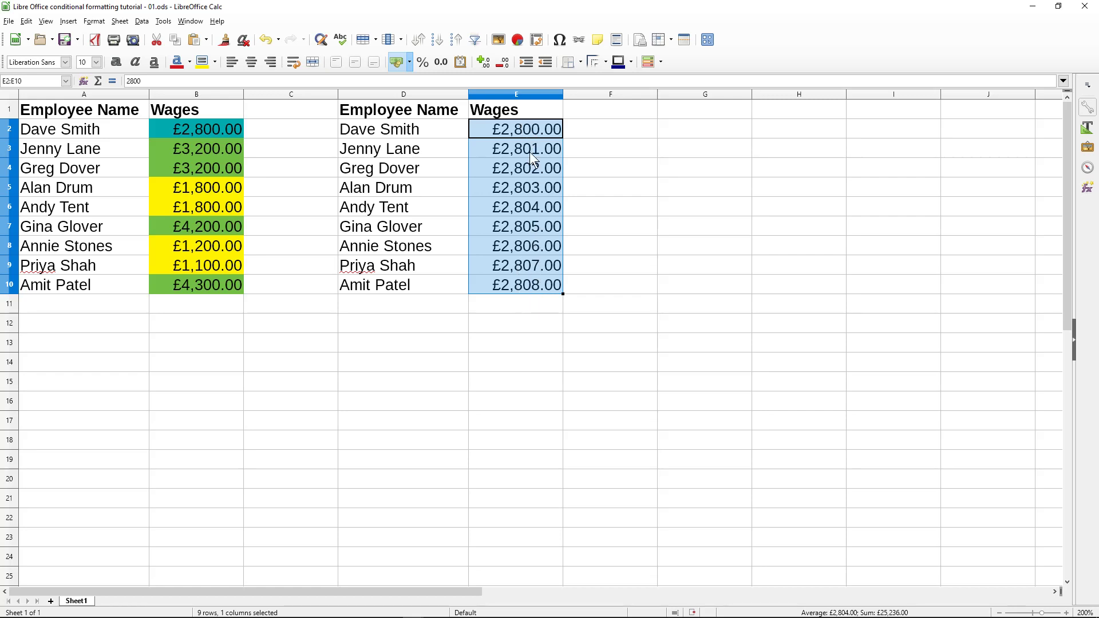
{"action": "left_click_drag", "start_coordinate": [522, 135], "coordinate": [526, 286]}
Step: Apply a three-entry red–yellow–green colour scale to E2:E10, with the yellow midpoint at percentile 50
{"action": "left_click", "coordinate": [661, 63]}
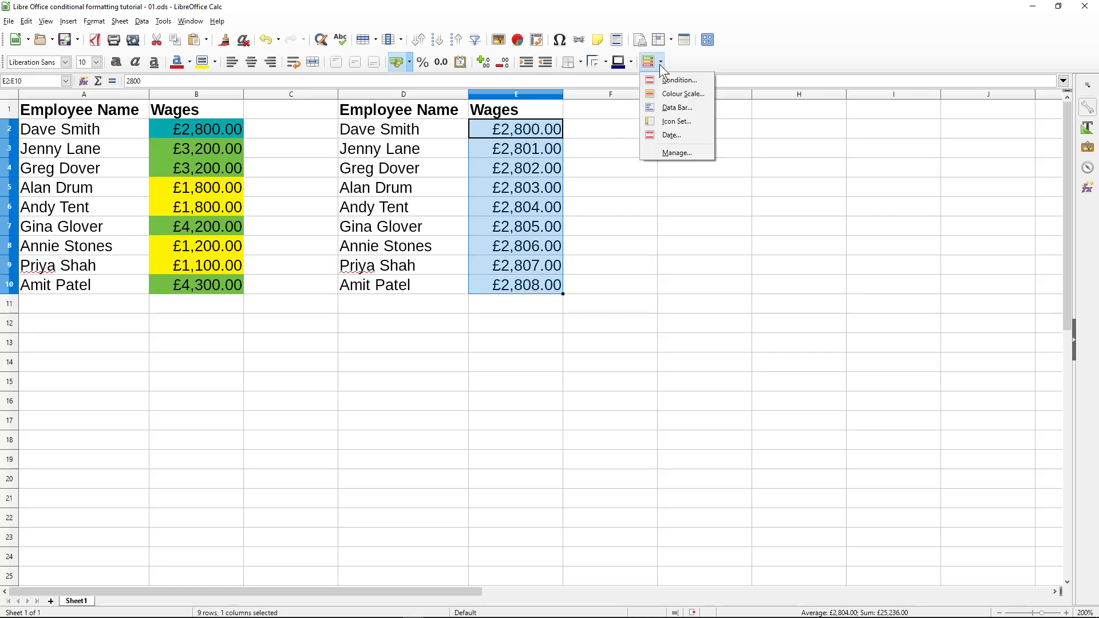
{"action": "left_click", "coordinate": [672, 93]}
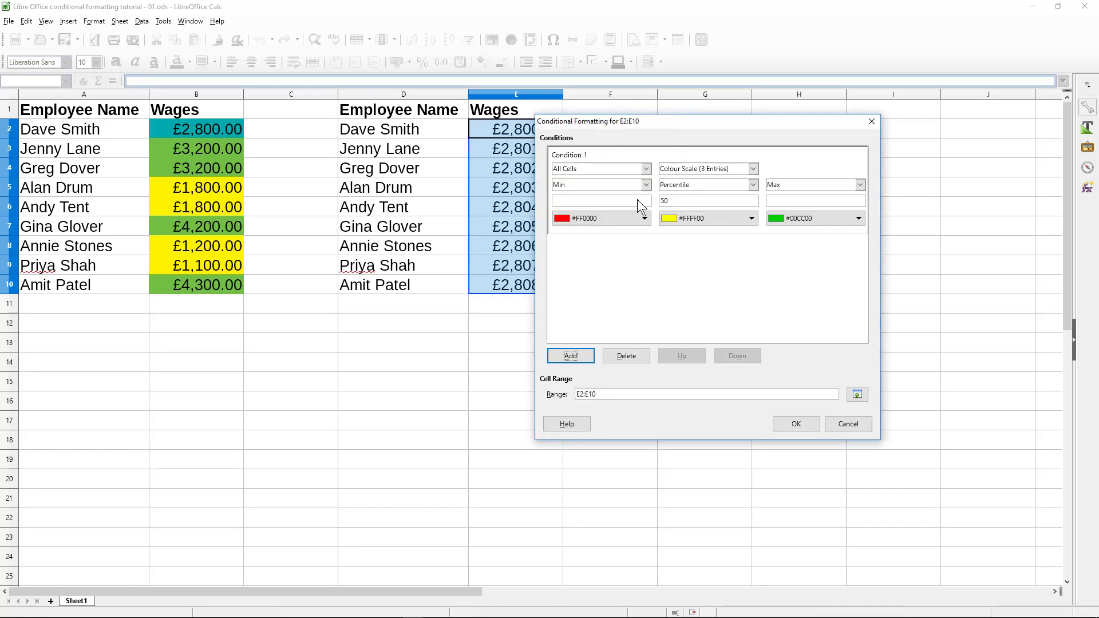
{"action": "left_click_drag", "start_coordinate": [620, 120], "coordinate": [711, 182]}
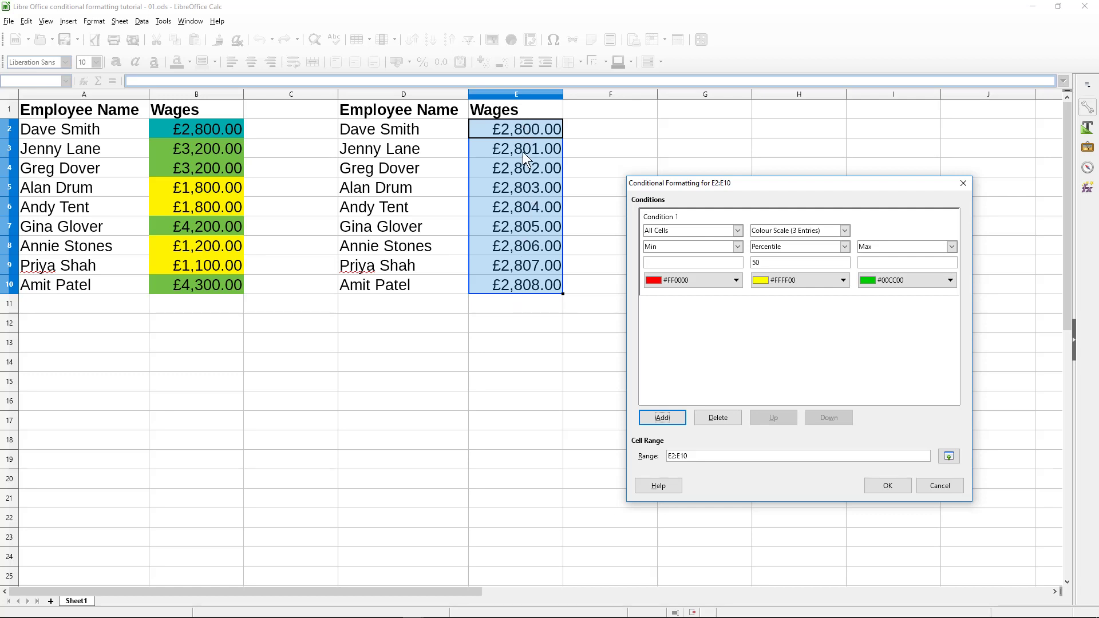
{"action": "left_click", "coordinate": [776, 261]}
{"action": "left_click_drag", "start_coordinate": [776, 261], "coordinate": [746, 263]}
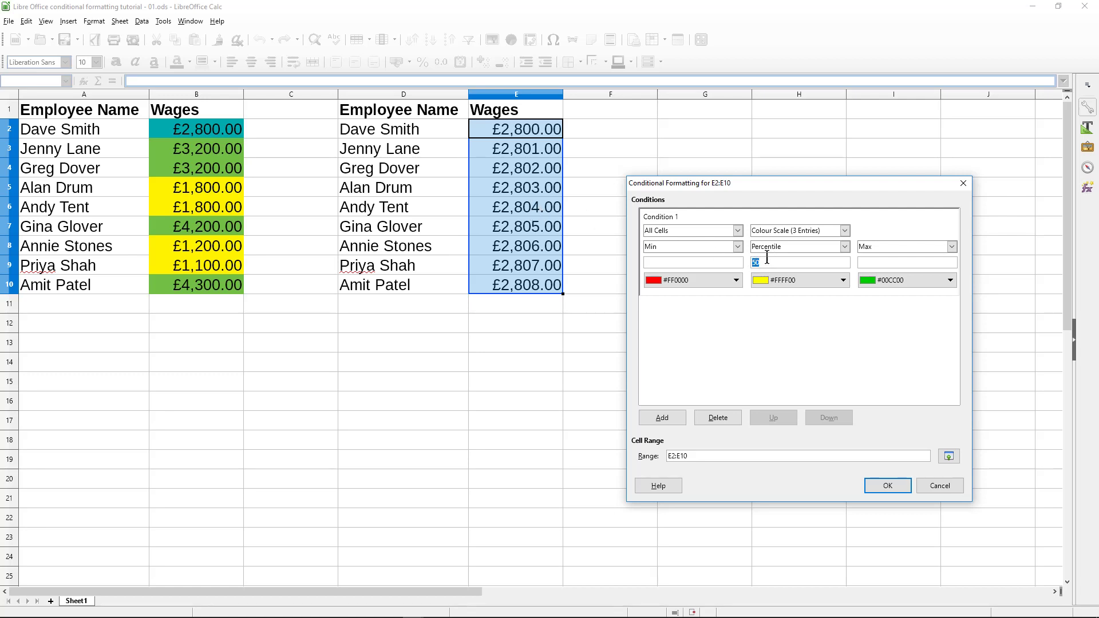
{"action": "left_click", "coordinate": [887, 485]}
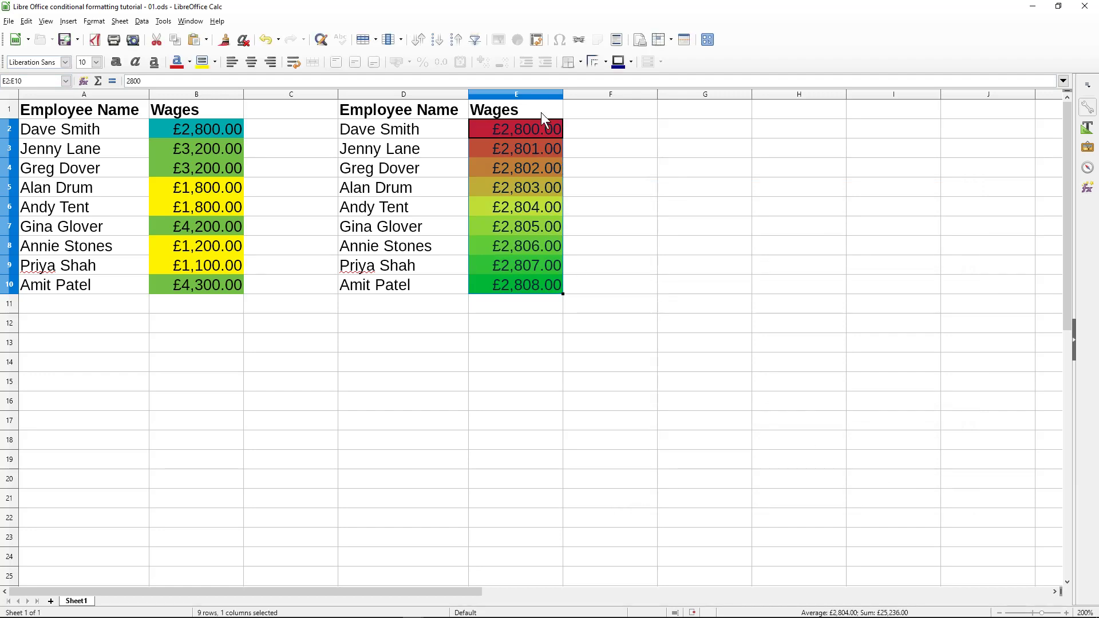
{"action": "left_click", "coordinate": [611, 302]}
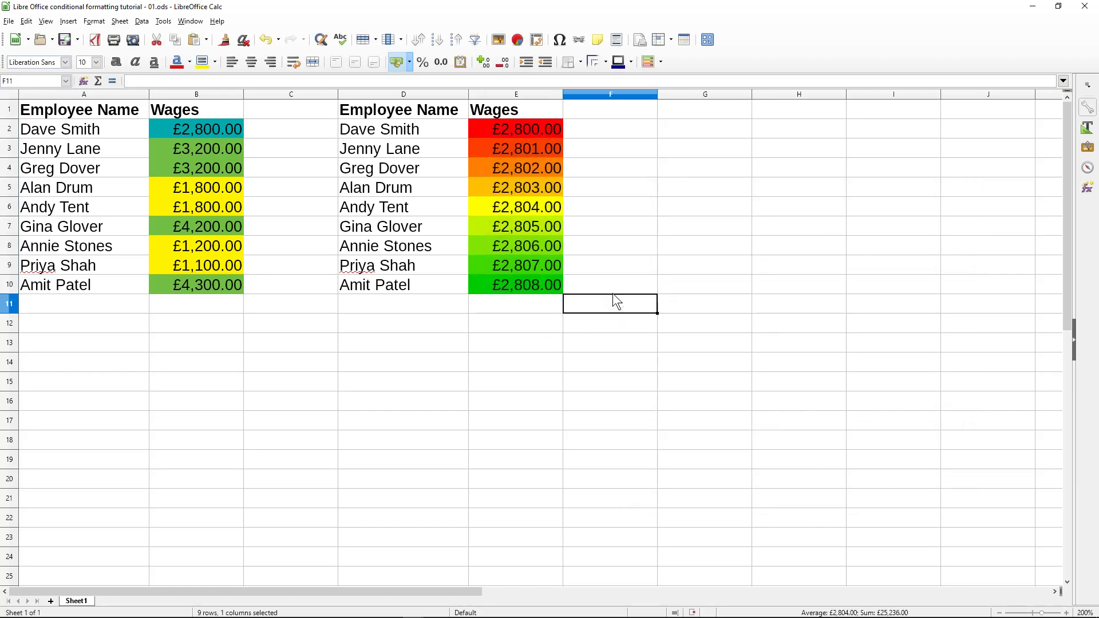
{"action": "left_click", "coordinate": [538, 130]}
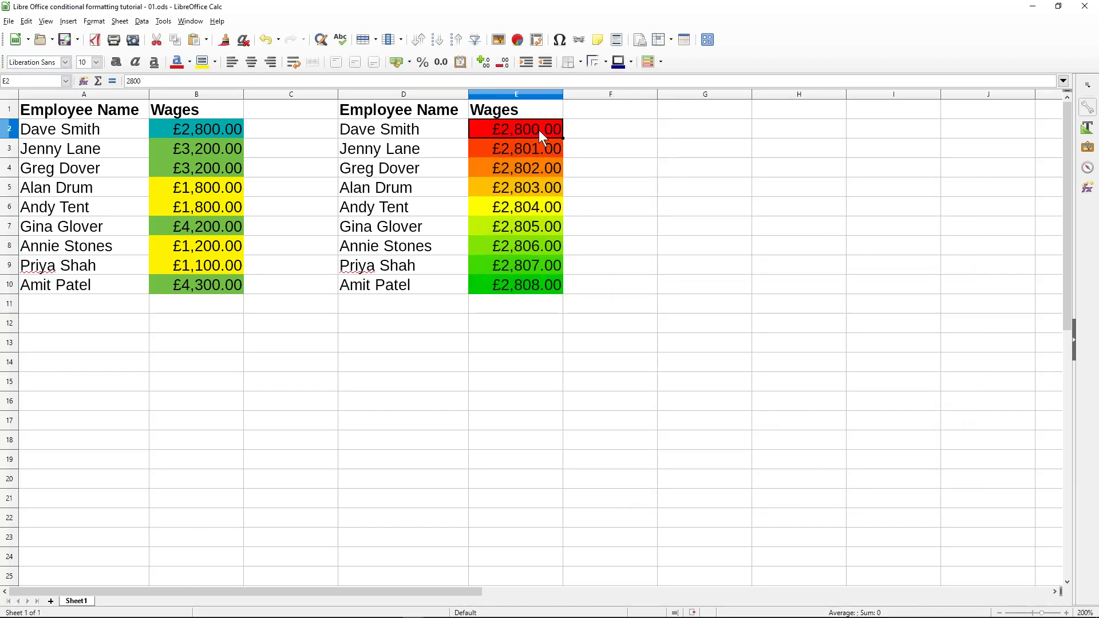
{"action": "left_click", "coordinate": [534, 286]}
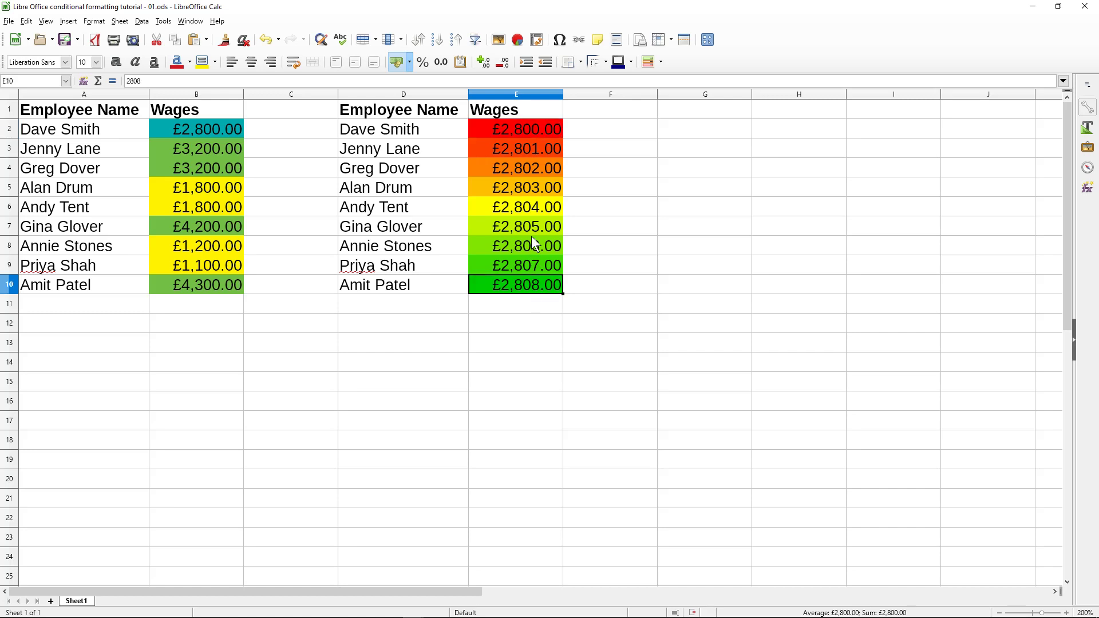
{"action": "left_click", "coordinate": [526, 201]}
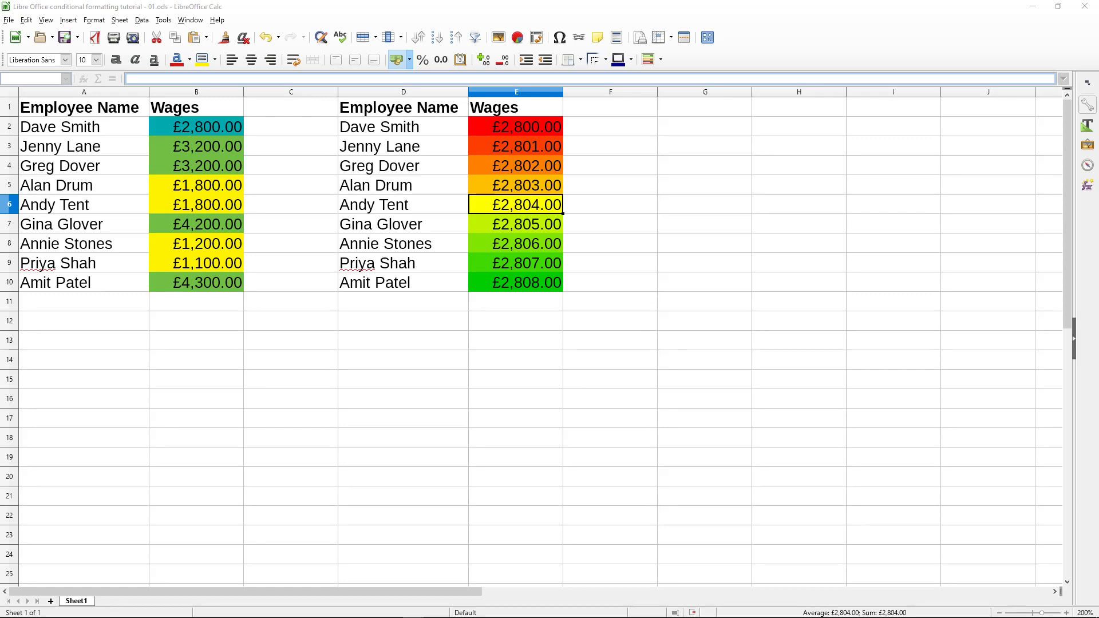
{"action": "left_click", "coordinate": [712, 105]}
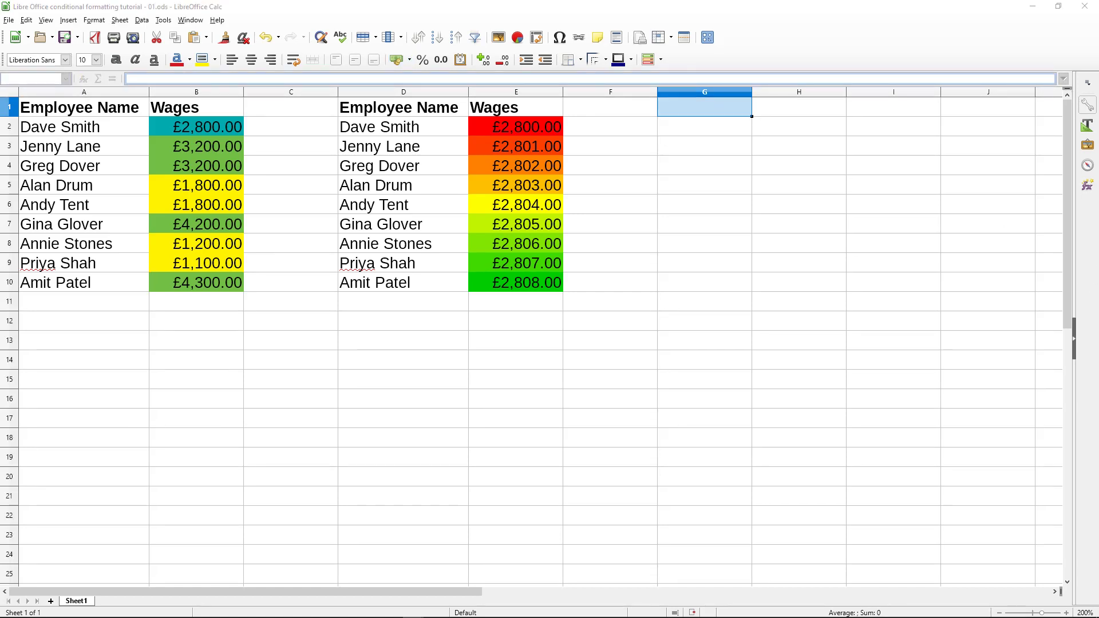
{"action": "left_click", "coordinate": [709, 111]}
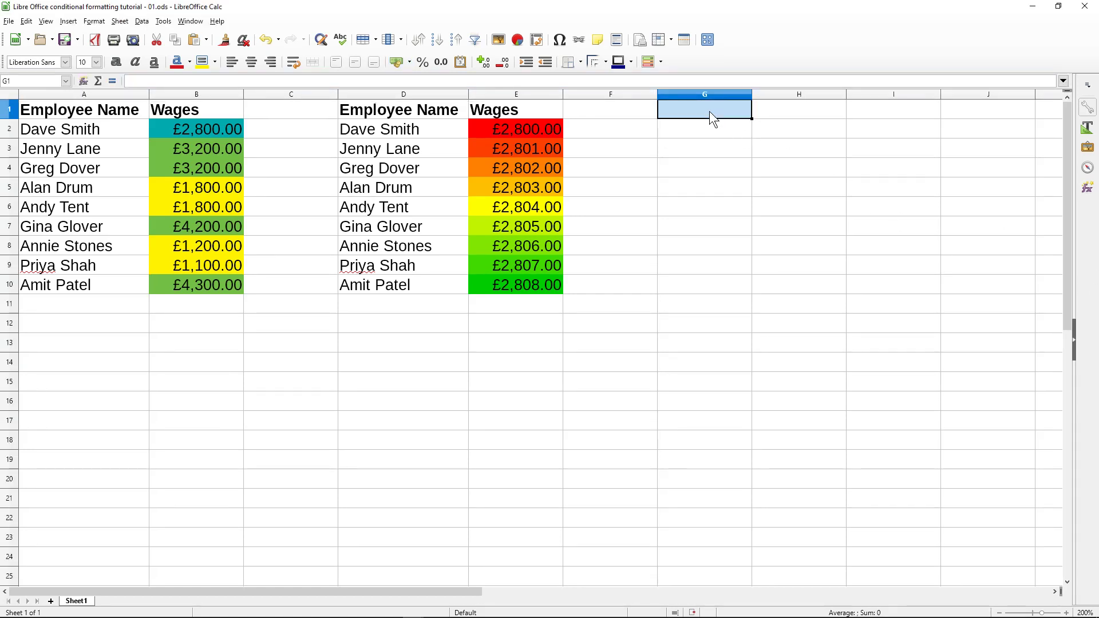
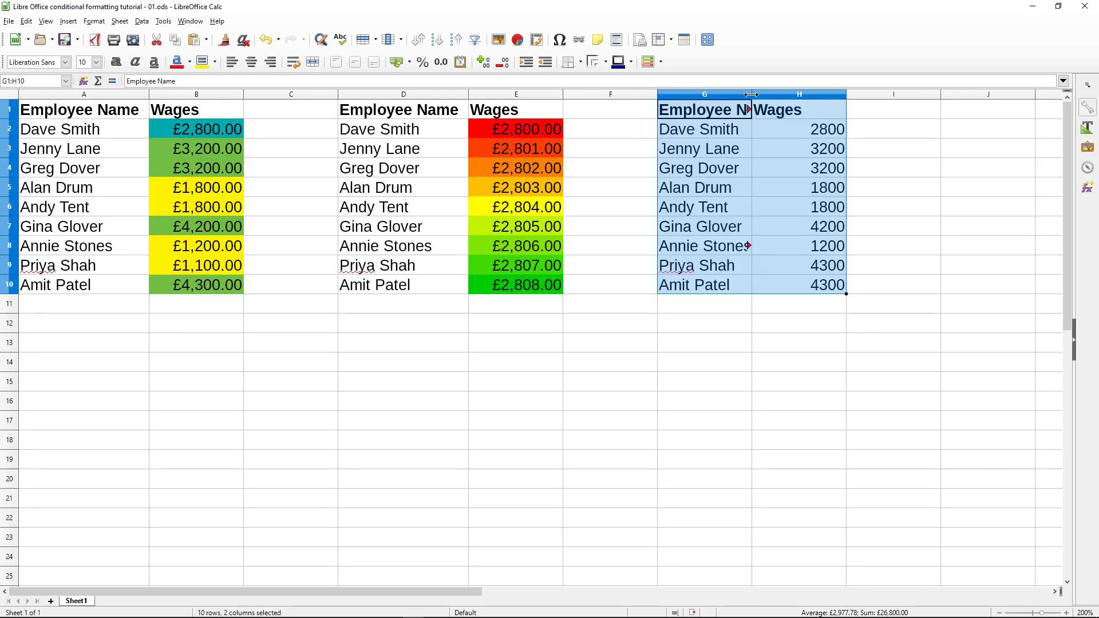
Step: Paste the wages table at G1, autofit column G, and format column H as £ currency
{"action": "double_click", "coordinate": [752, 95]}
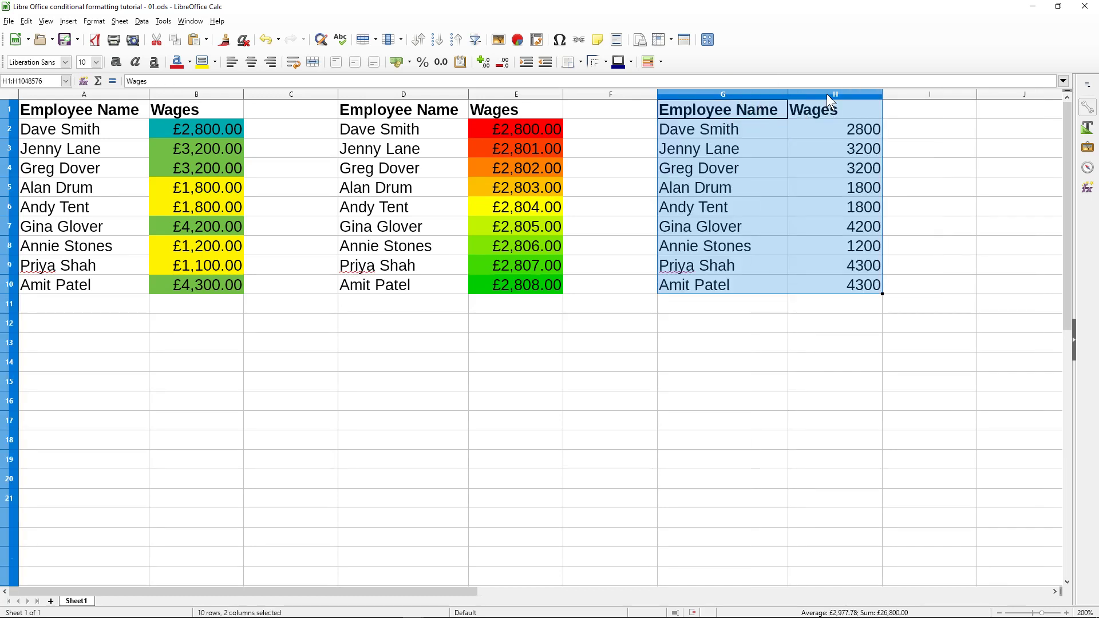
{"action": "left_click", "coordinate": [827, 93]}
{"action": "right_click", "coordinate": [826, 94]}
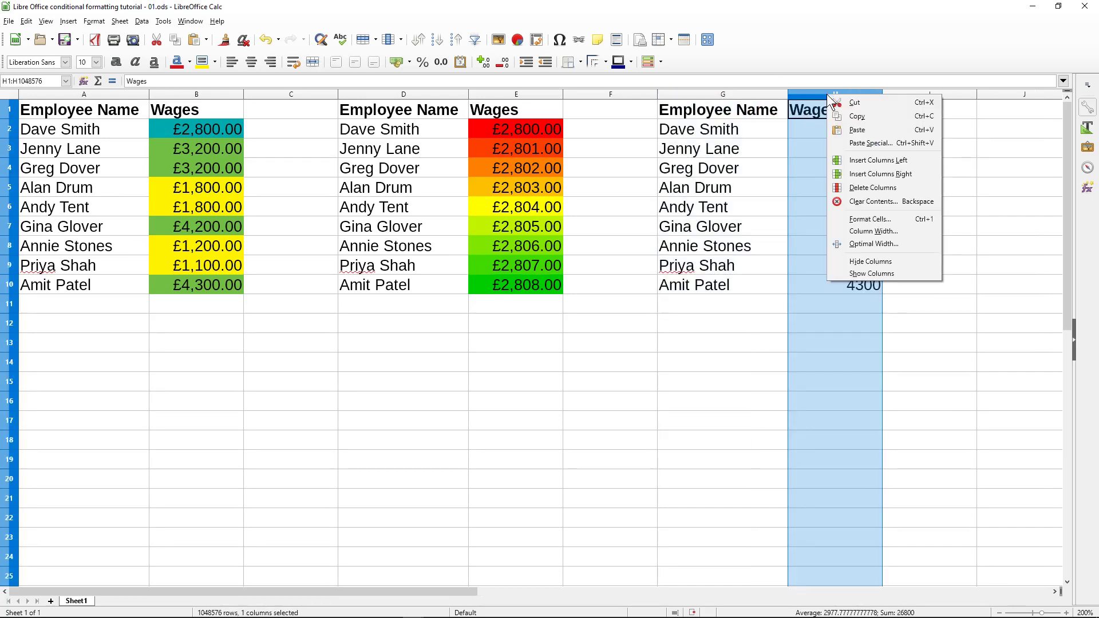
{"action": "left_click", "coordinate": [871, 218]}
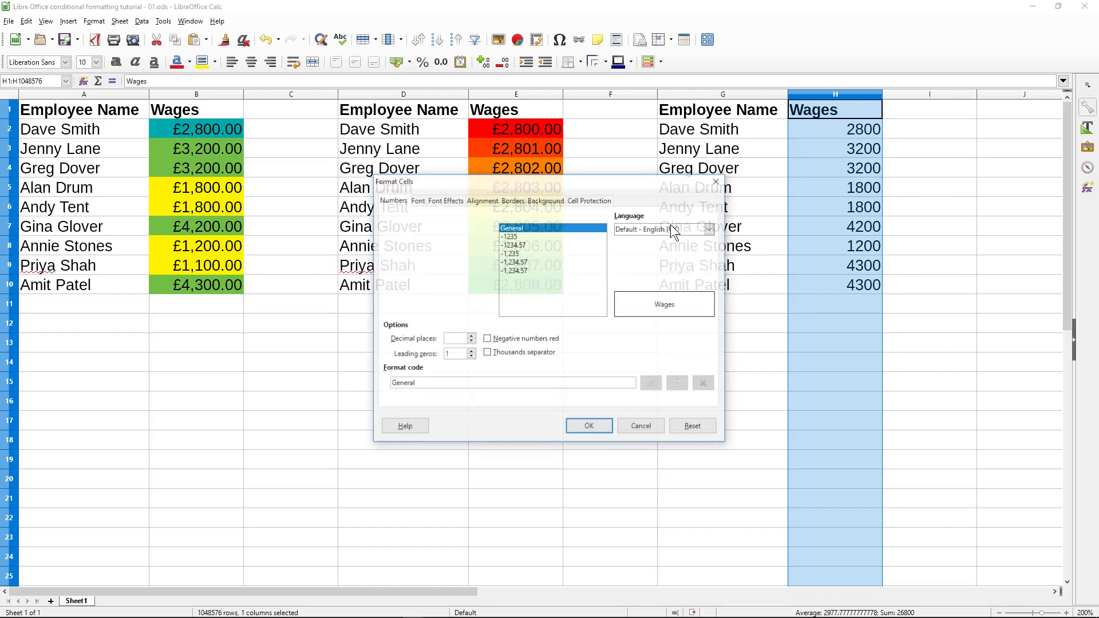
{"action": "left_click", "coordinate": [404, 258]}
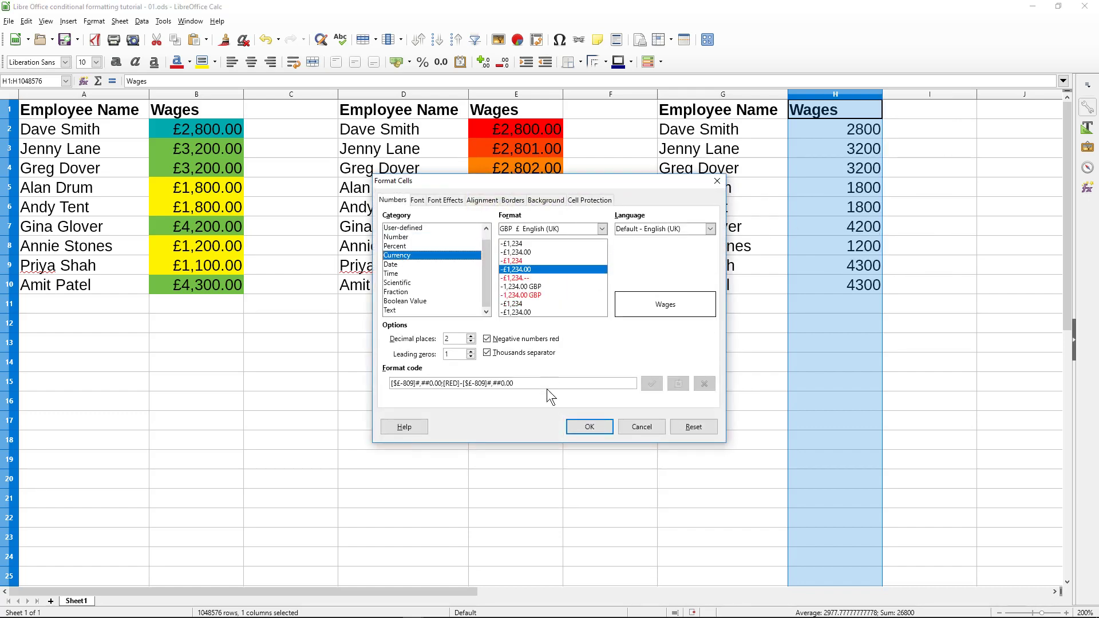
{"action": "left_click", "coordinate": [589, 426]}
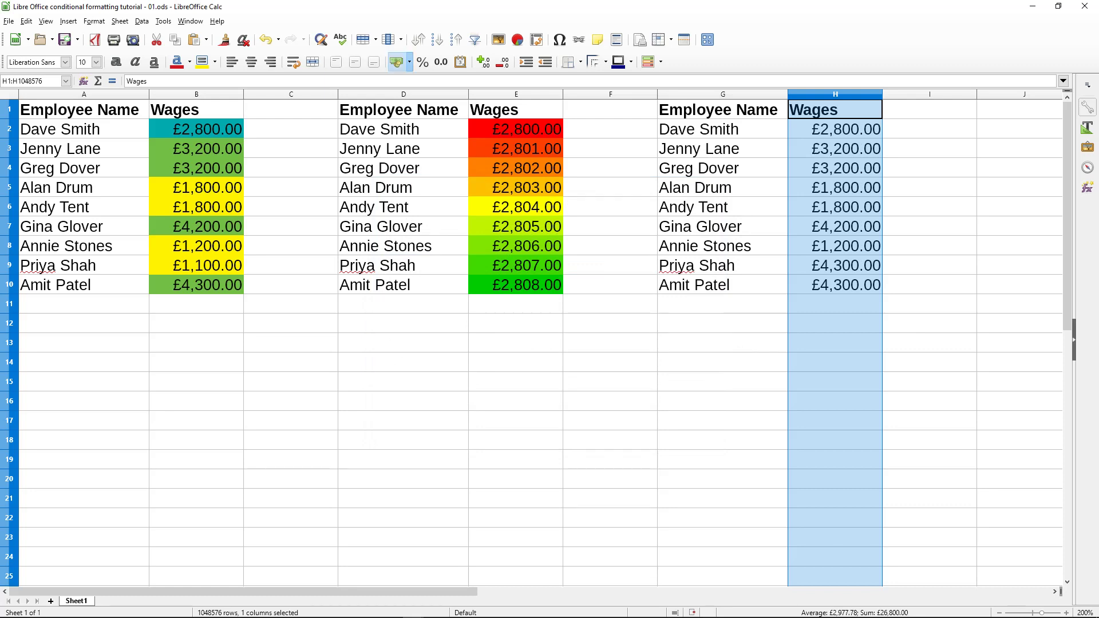
{"action": "left_click", "coordinate": [816, 142]}
{"action": "left_click_drag", "start_coordinate": [816, 130], "coordinate": [833, 280]}
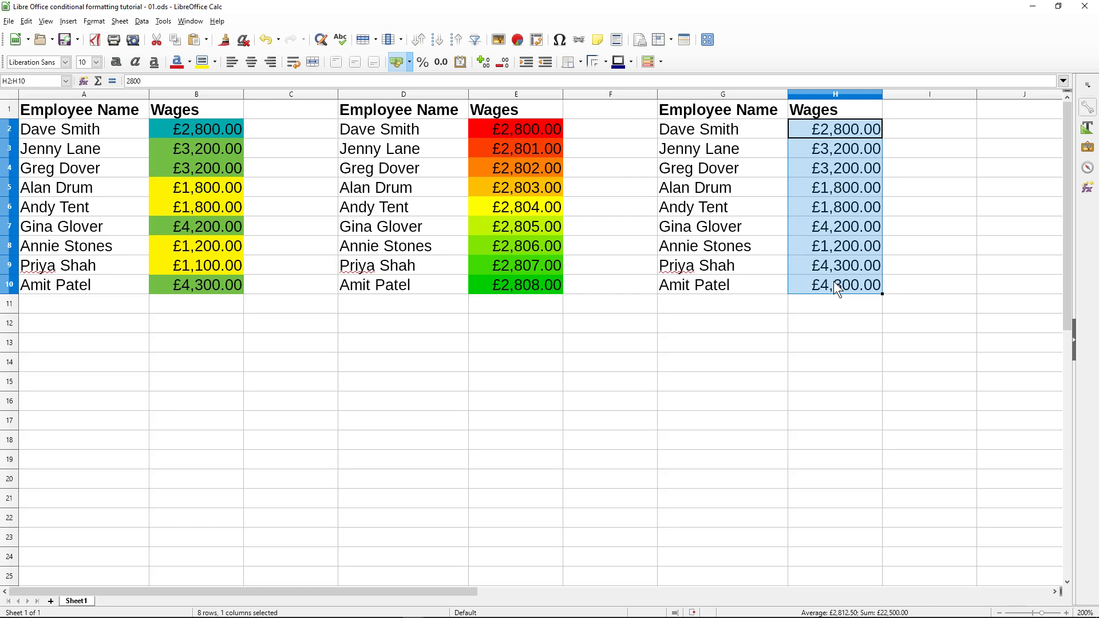
Step: Add blue gradient data bars to H2:H10, keeping the minimum and maximum Automatic
{"action": "left_click", "coordinate": [660, 60]}
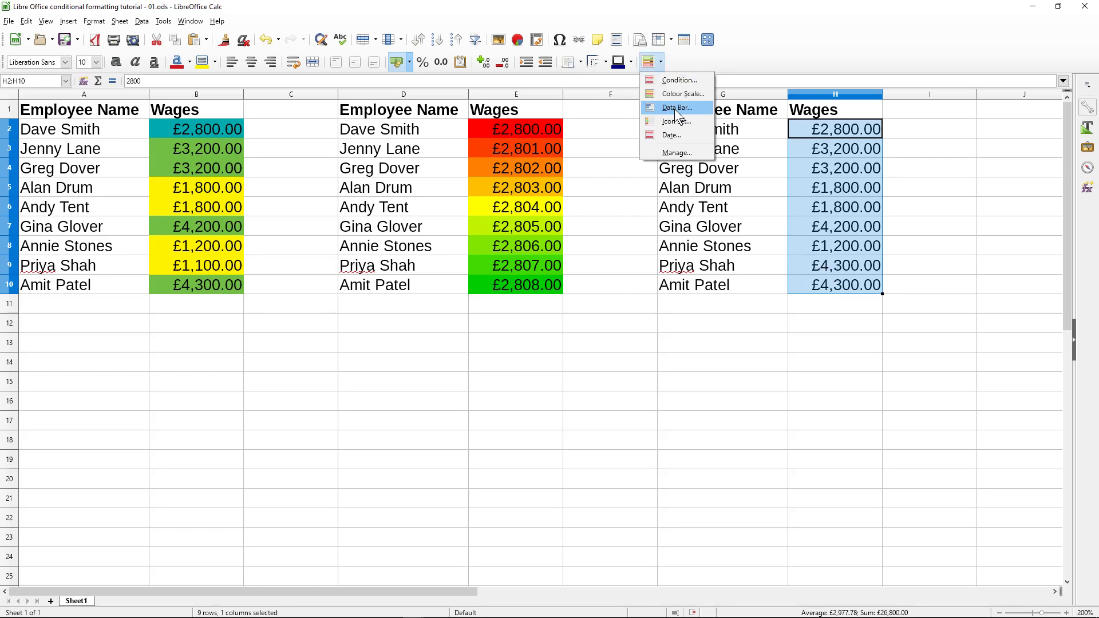
{"action": "left_click", "coordinate": [674, 108]}
{"action": "left_click_drag", "start_coordinate": [754, 190], "coordinate": [422, 157]}
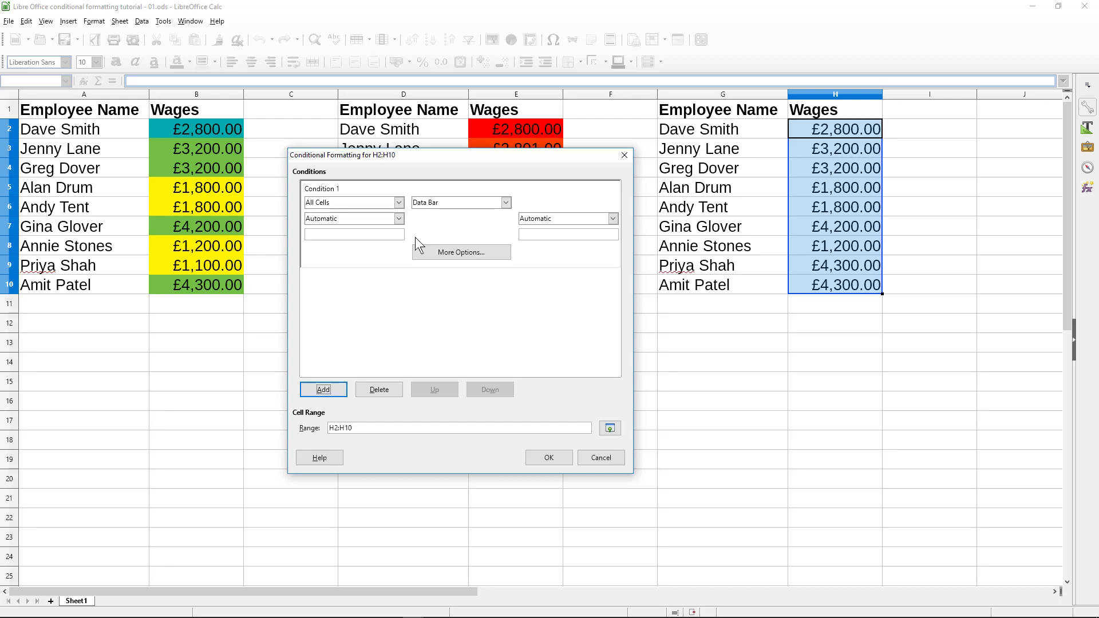
{"action": "left_click", "coordinate": [367, 222]}
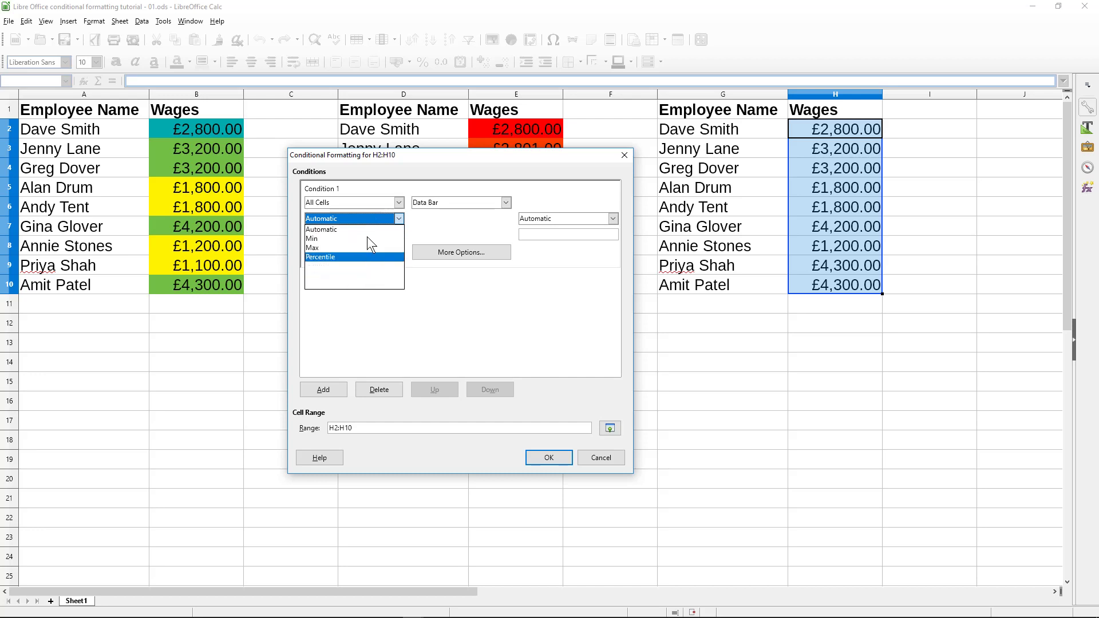
{"action": "left_click", "coordinate": [527, 220]}
{"action": "left_click", "coordinate": [528, 218]}
{"action": "left_click", "coordinate": [527, 219]}
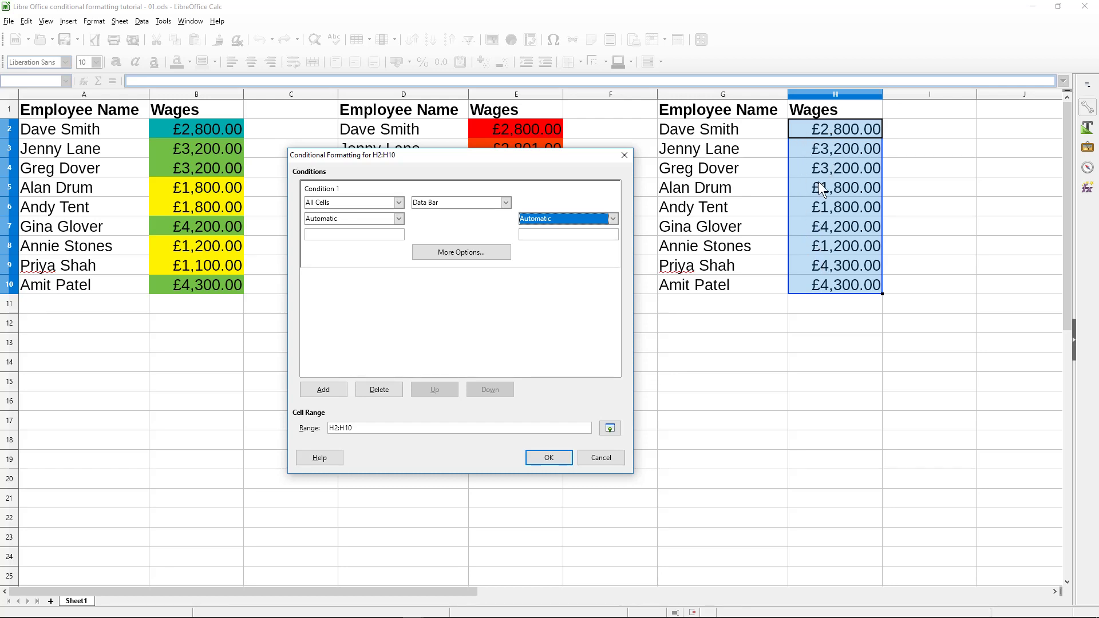
{"action": "left_click", "coordinate": [548, 457]}
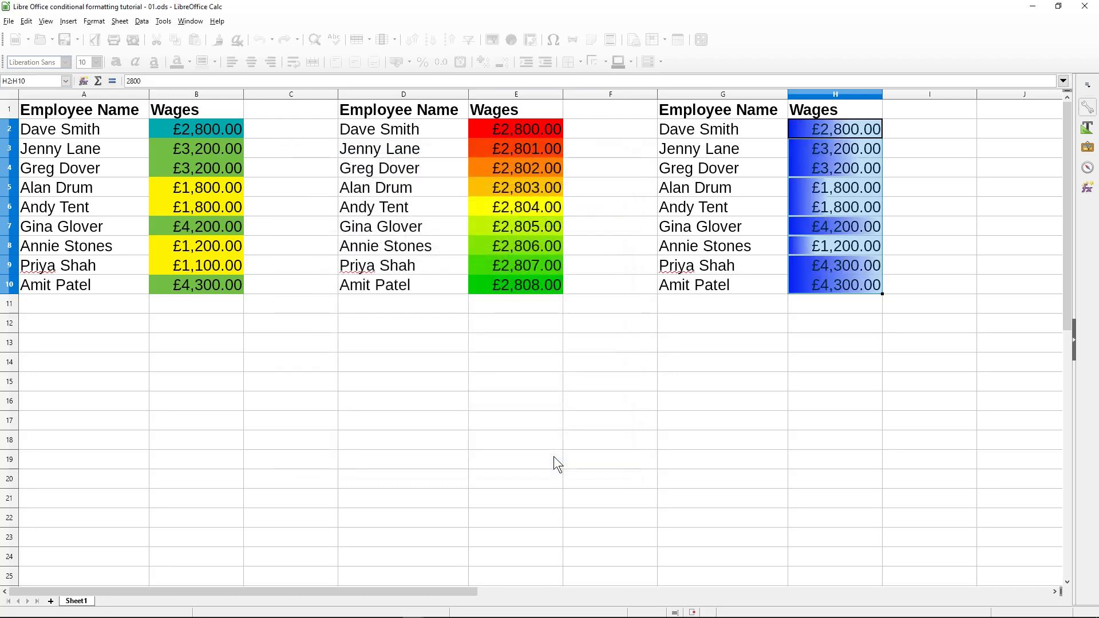
Step: Copy the data-barred wages in H2:H10 and paste them into I2:I10
{"action": "left_click", "coordinate": [814, 362]}
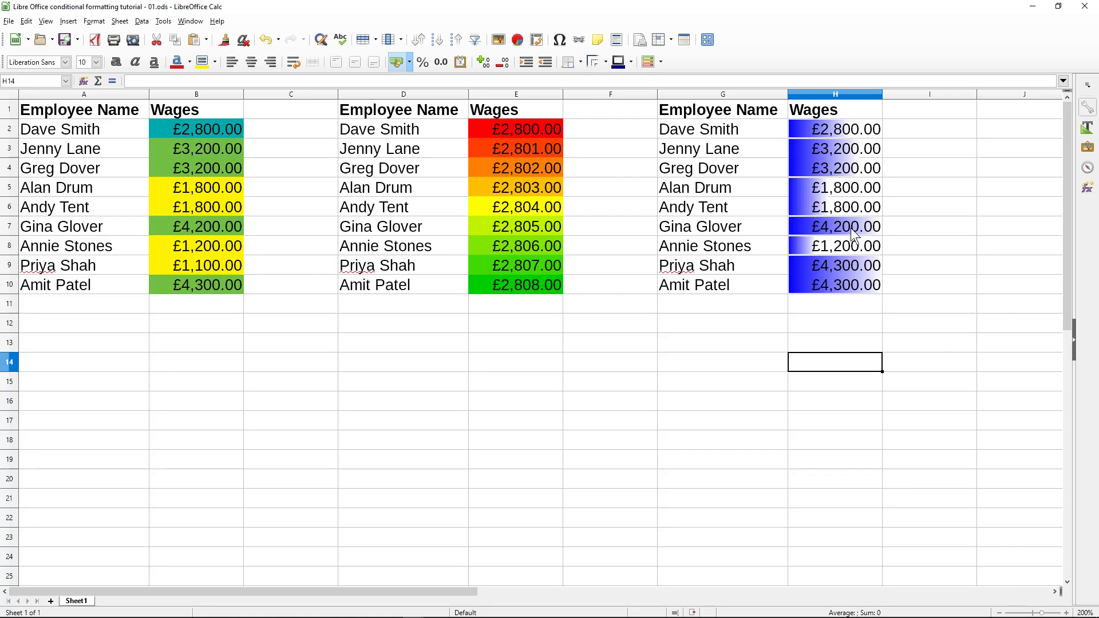
{"action": "left_click_drag", "start_coordinate": [867, 132], "coordinate": [849, 287]}
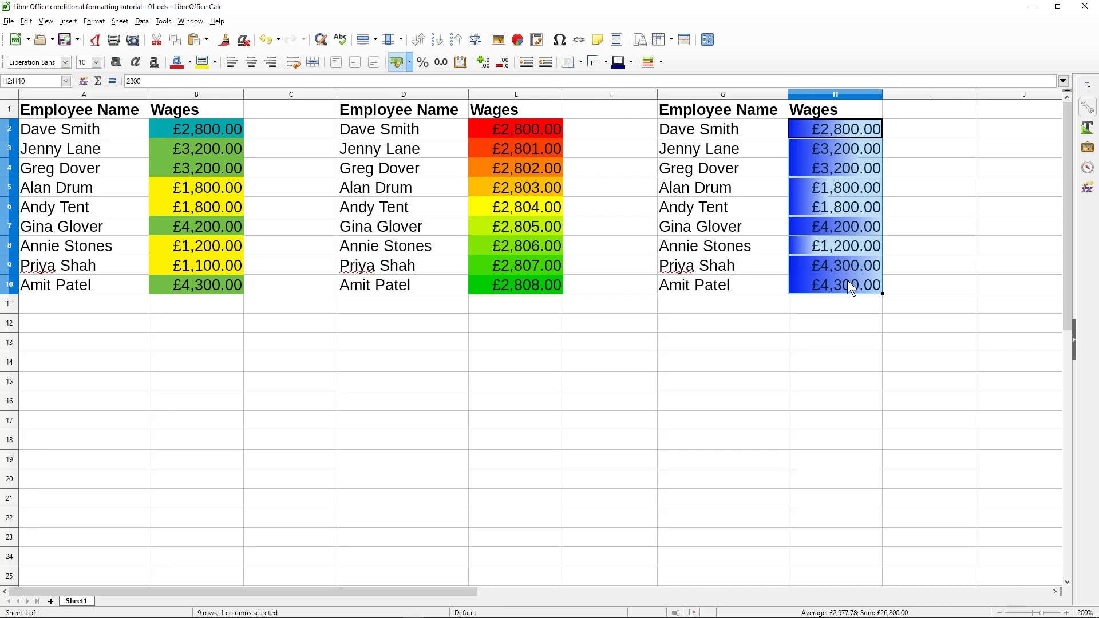
{"action": "key", "text": "ctrl+c"}
{"action": "left_click", "coordinate": [913, 131]}
{"action": "key", "text": "ctrl+v"}
{"action": "key", "text": "Escape"}
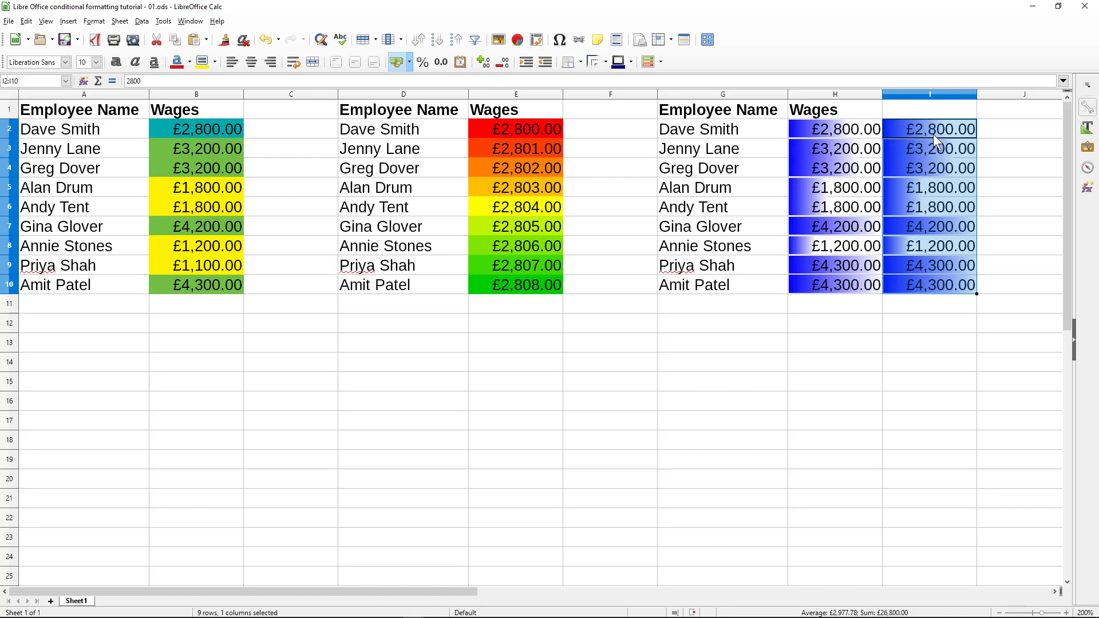
{"action": "left_click_drag", "start_coordinate": [933, 129], "coordinate": [924, 286]}
Step: Add a data bar rule to I2:I10 with 'Display bar only' ticked, hiding the wage figures
{"action": "left_click", "coordinate": [660, 62]}
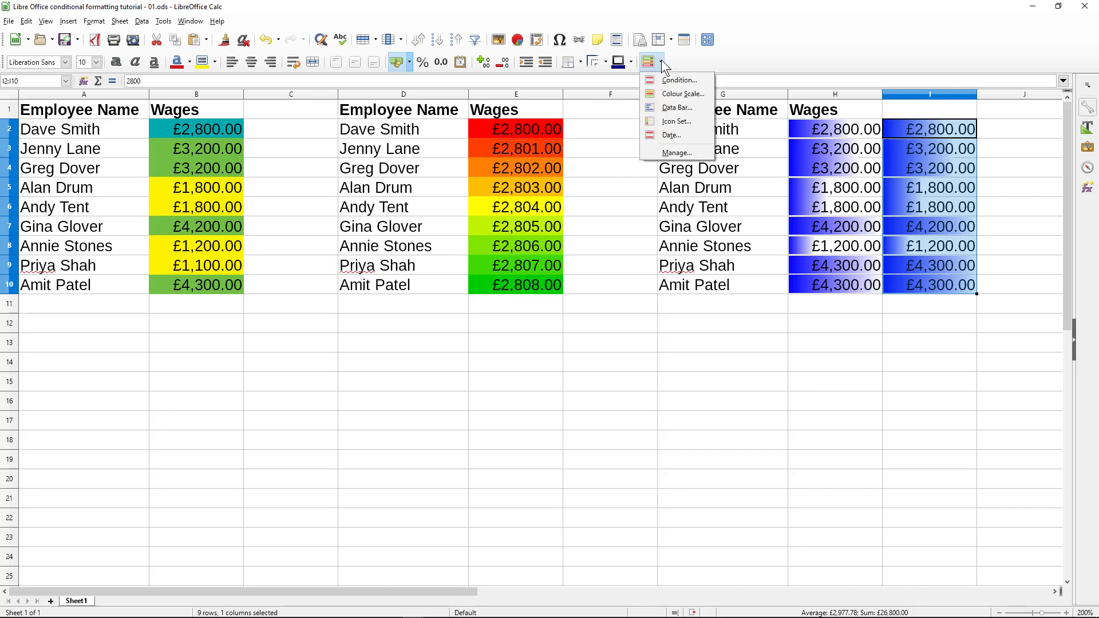
{"action": "left_click", "coordinate": [673, 108]}
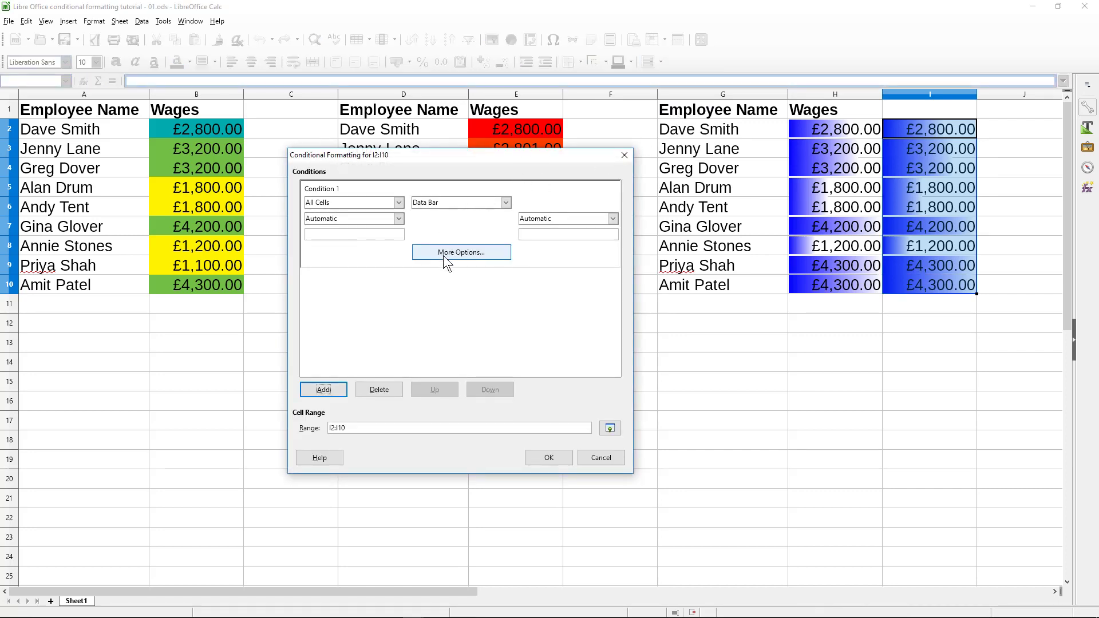
{"action": "left_click", "coordinate": [445, 253]}
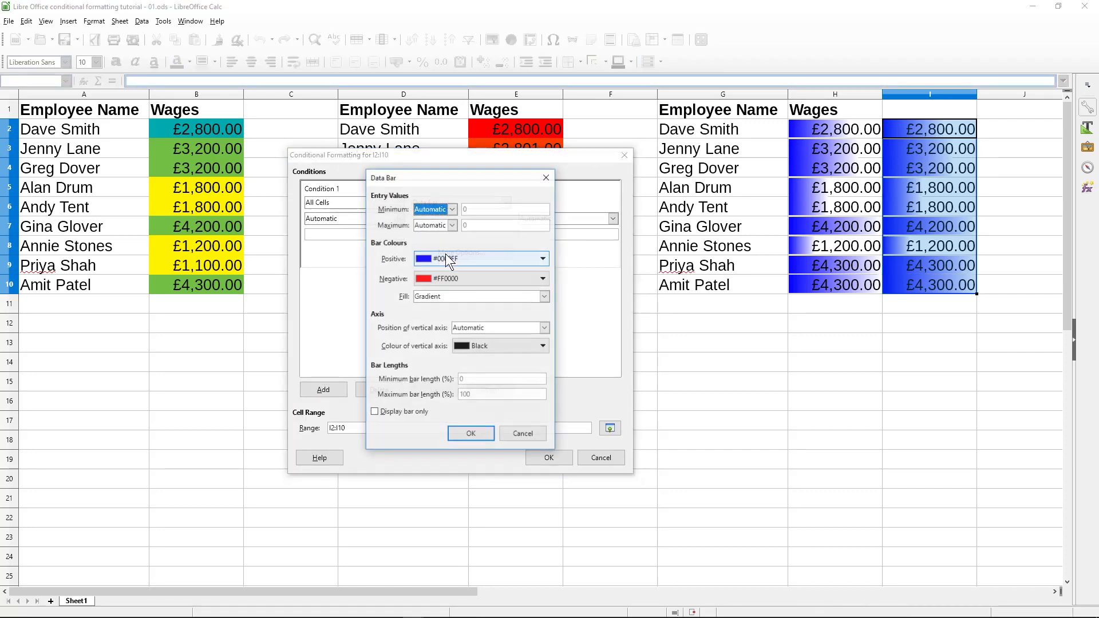
{"action": "left_click", "coordinate": [388, 412]}
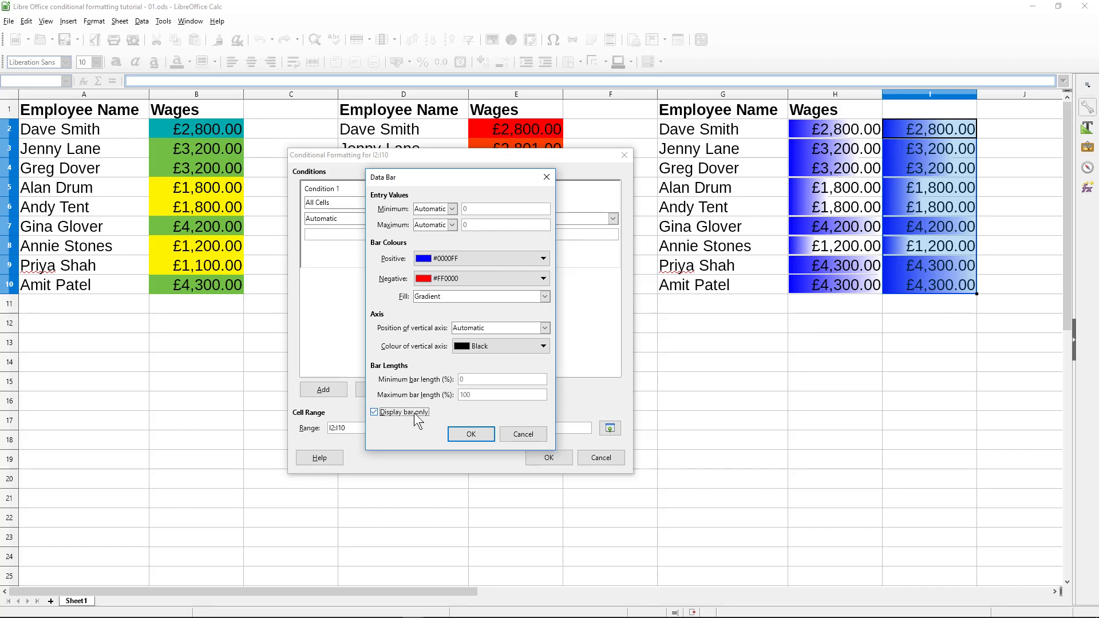
{"action": "left_click", "coordinate": [471, 435]}
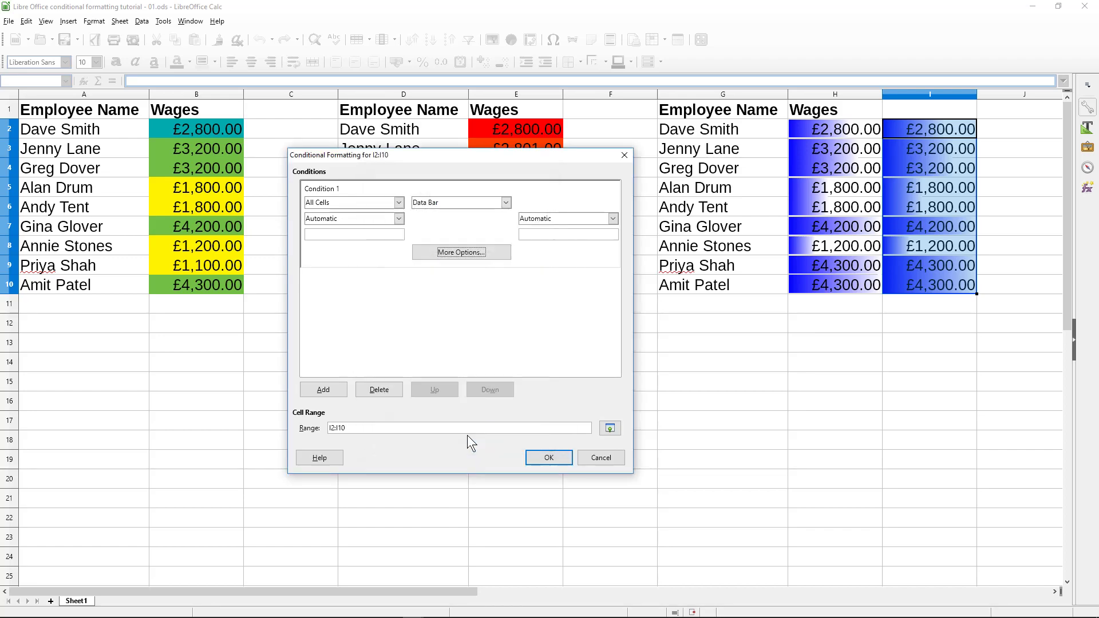
{"action": "left_click", "coordinate": [549, 458]}
{"action": "left_click", "coordinate": [883, 350]}
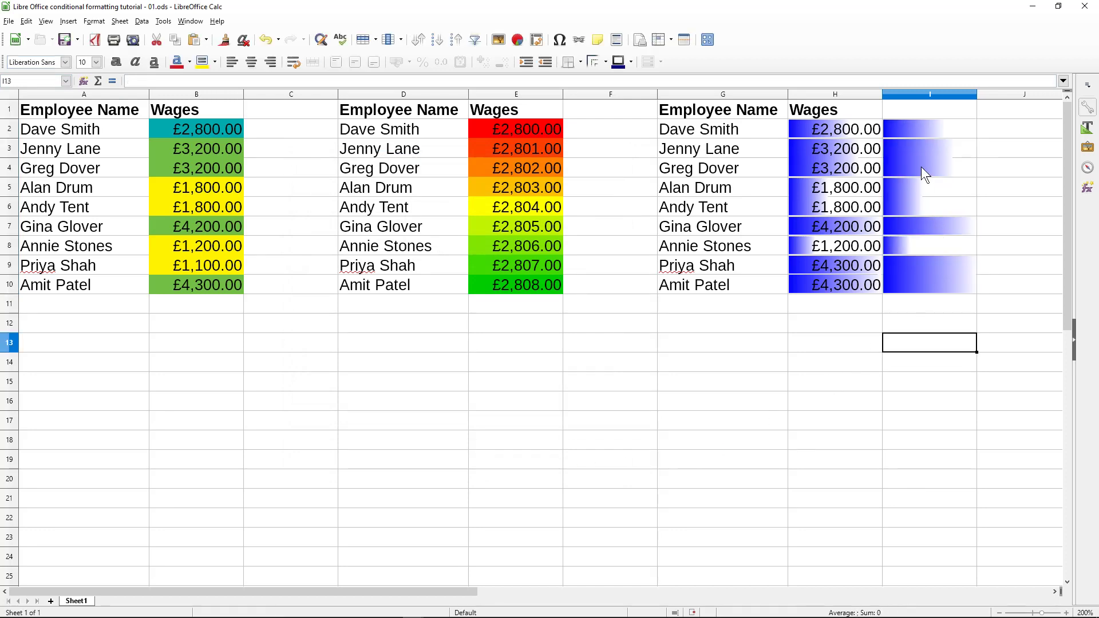
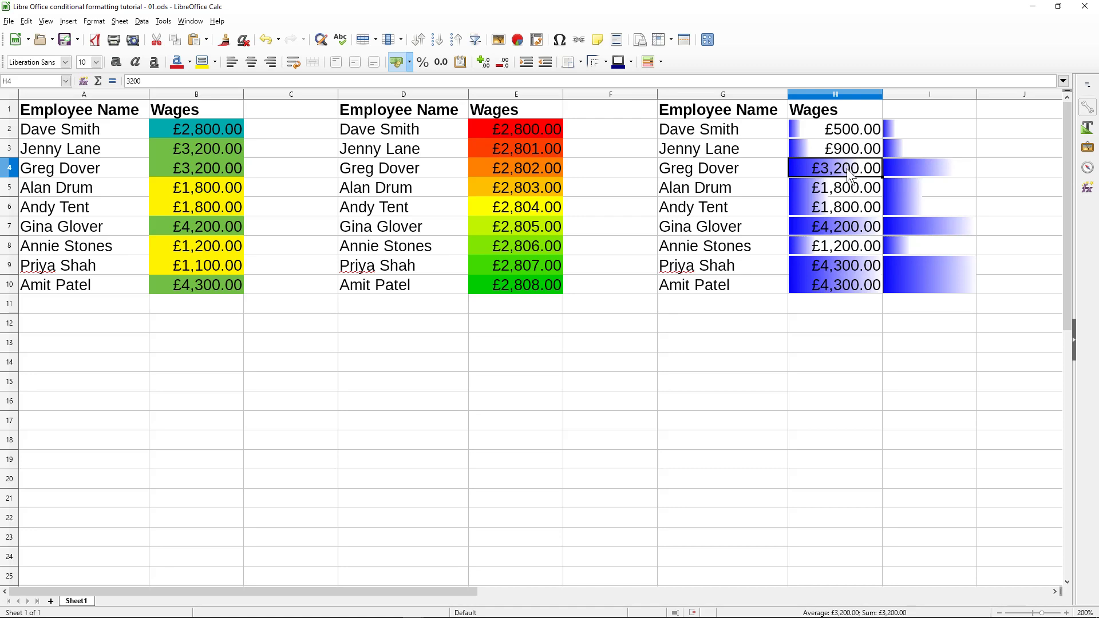
Step: Change the wage in H4 to 1800 and set H7 and I7 to 2400
{"action": "type", "text": "1800"}
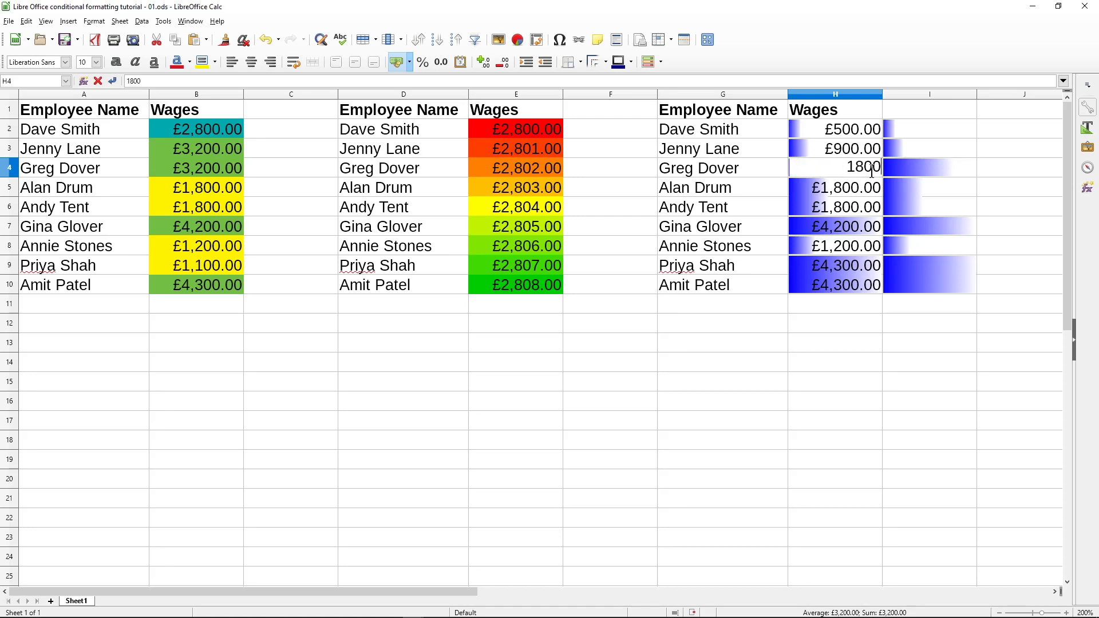
{"action": "left_click", "coordinate": [917, 168]}
{"action": "type", "text": "1800"}
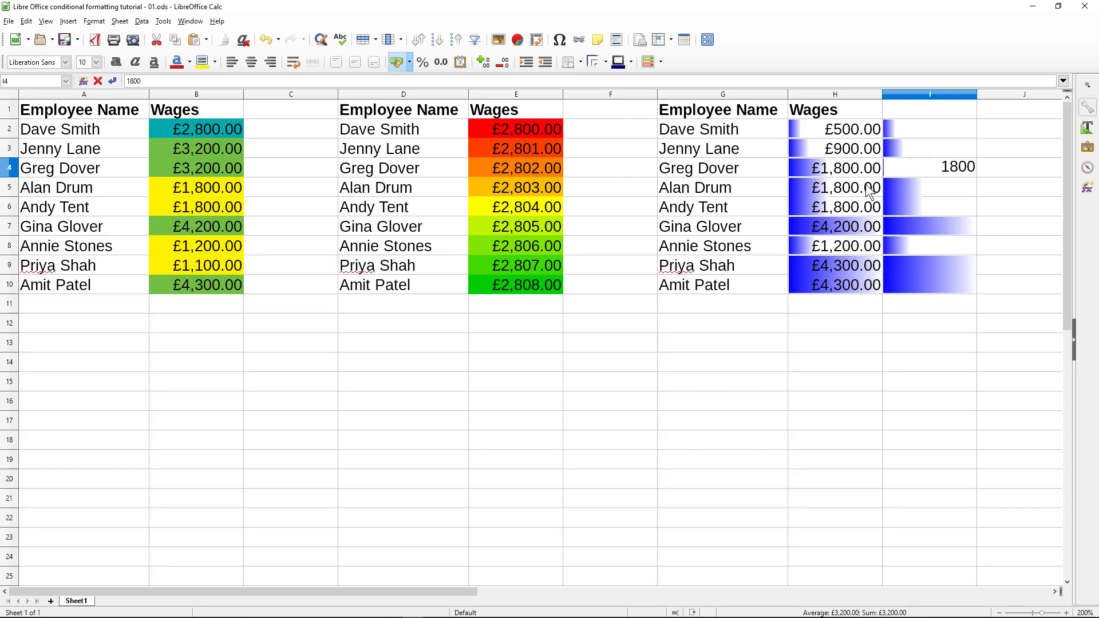
{"action": "key", "text": "Escape"}
{"action": "left_click", "coordinate": [859, 184]}
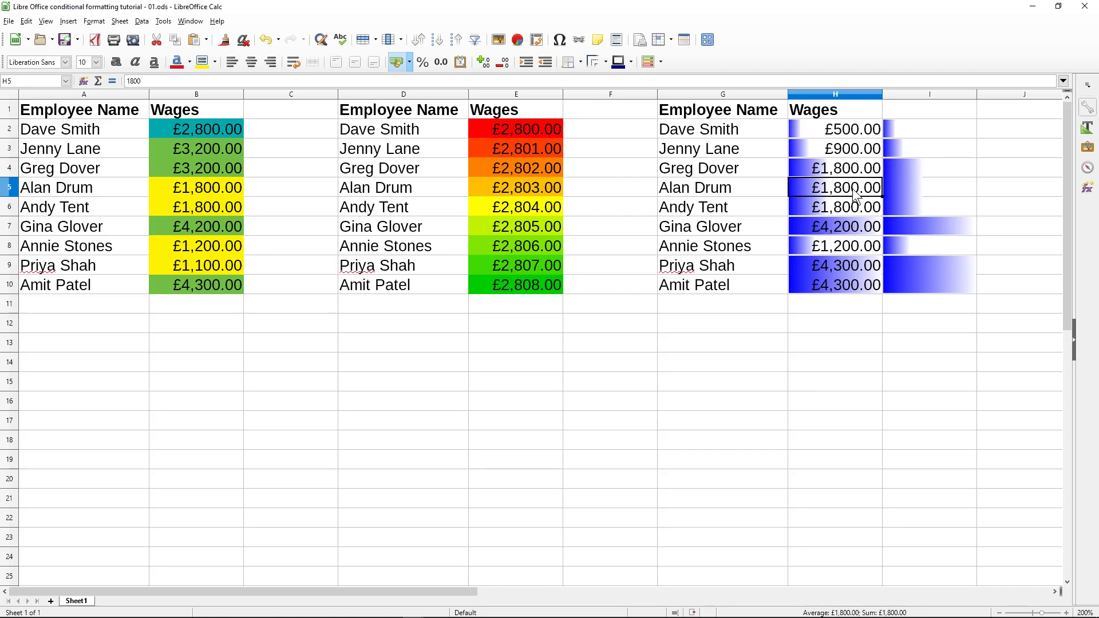
{"action": "left_click", "coordinate": [842, 280]}
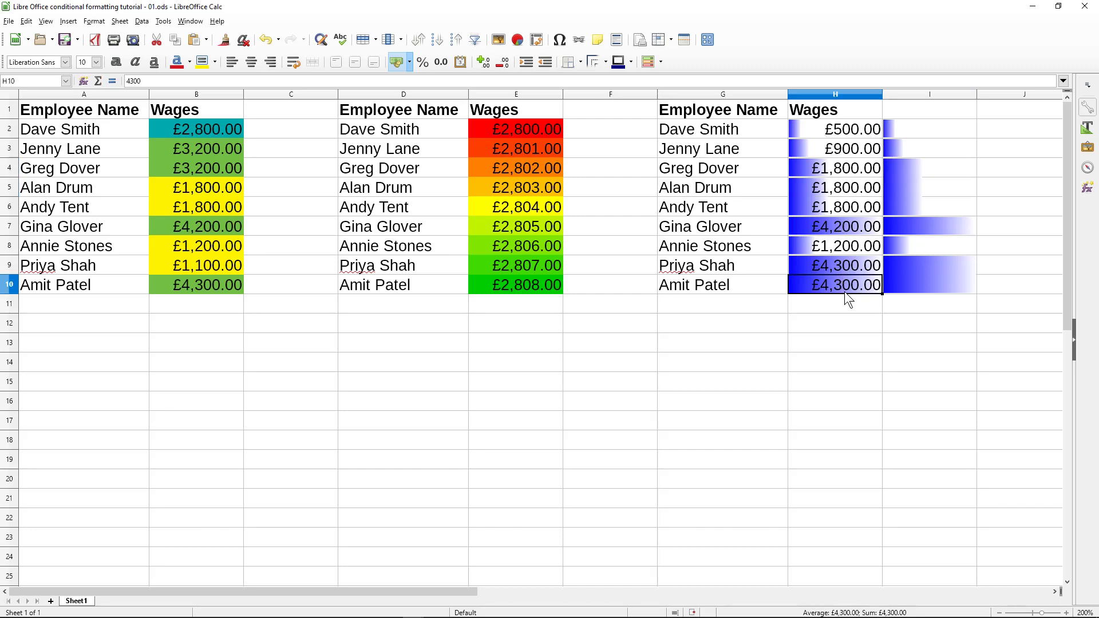
{"action": "left_click", "coordinate": [847, 227]}
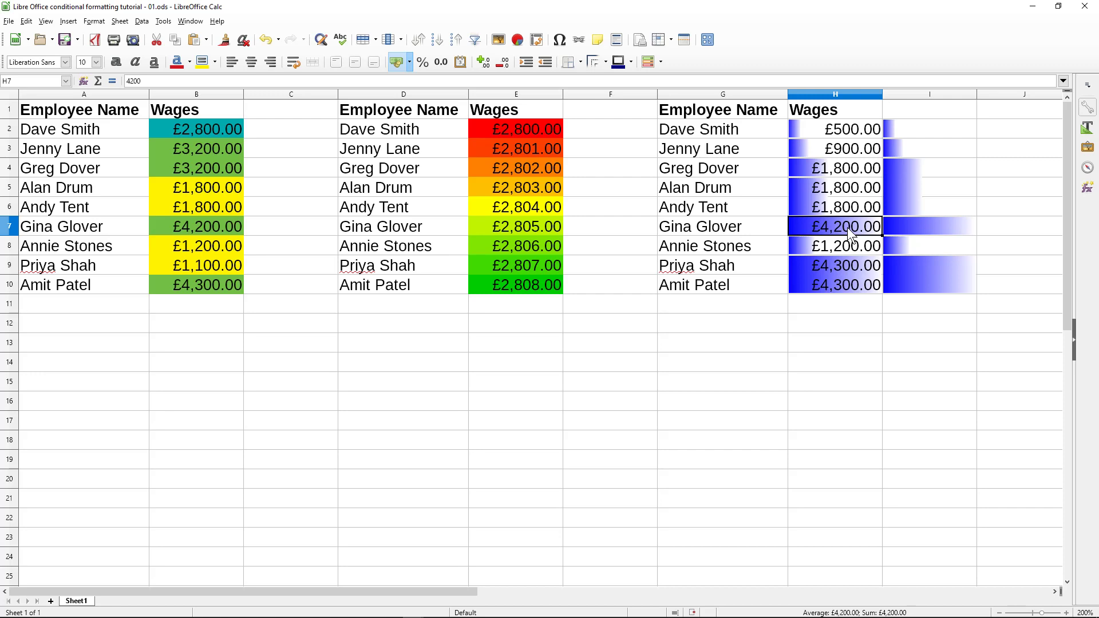
{"action": "type", "text": "2400"}
{"action": "key", "text": "Return"}
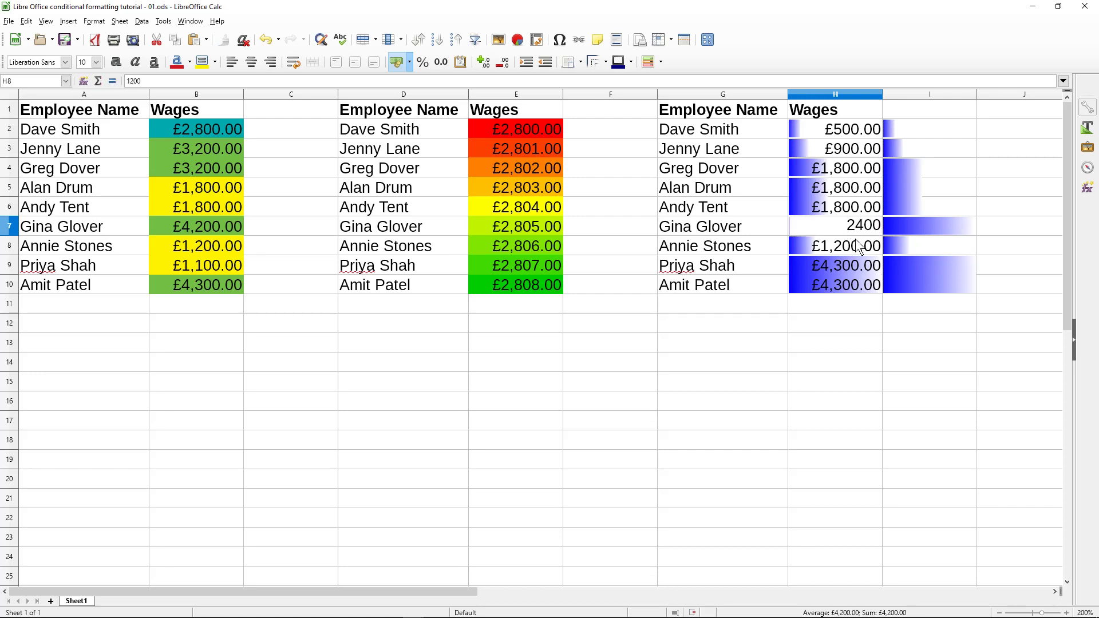
{"action": "left_click", "coordinate": [901, 225]}
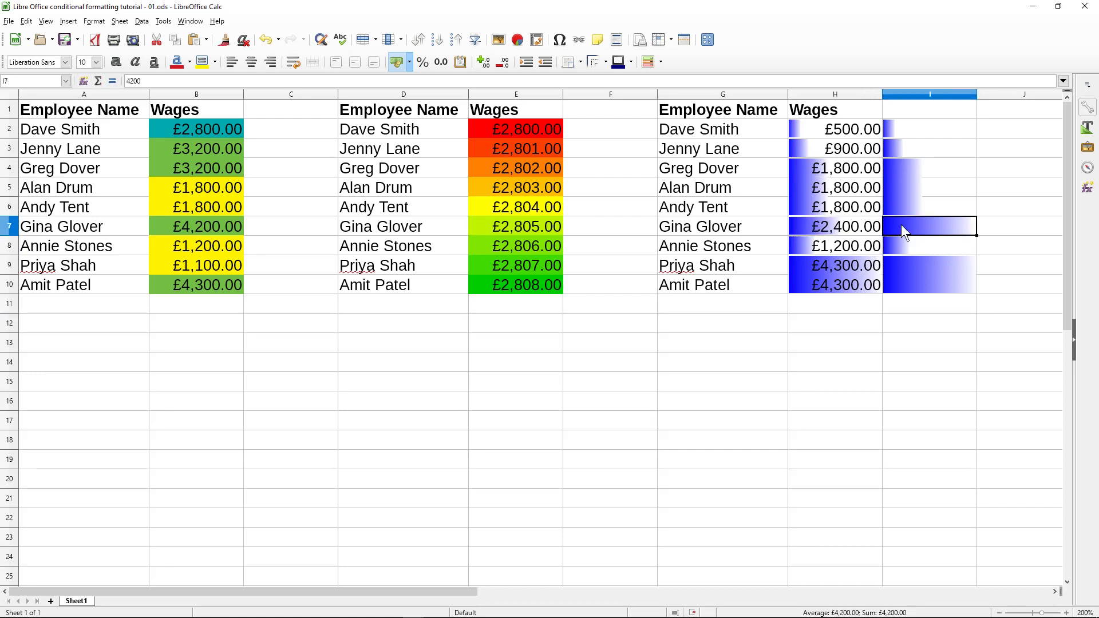
{"action": "type", "text": "2400"}
{"action": "left_click", "coordinate": [863, 246]}
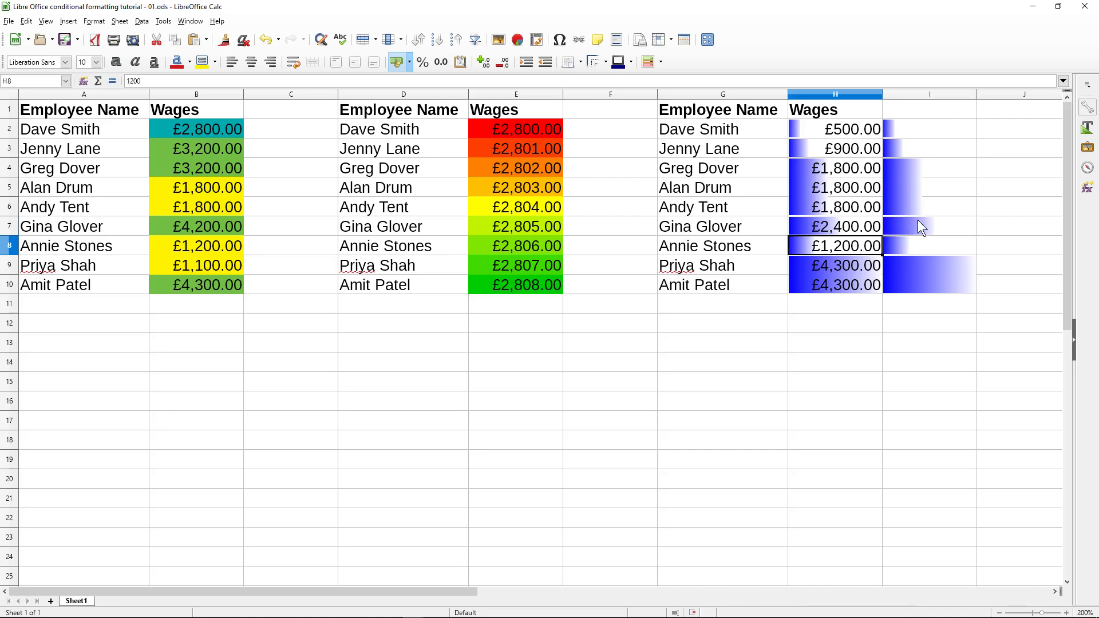
Step: Change the H10 wage to 4800 and check the resized data bars
{"action": "left_click", "coordinate": [852, 285]}
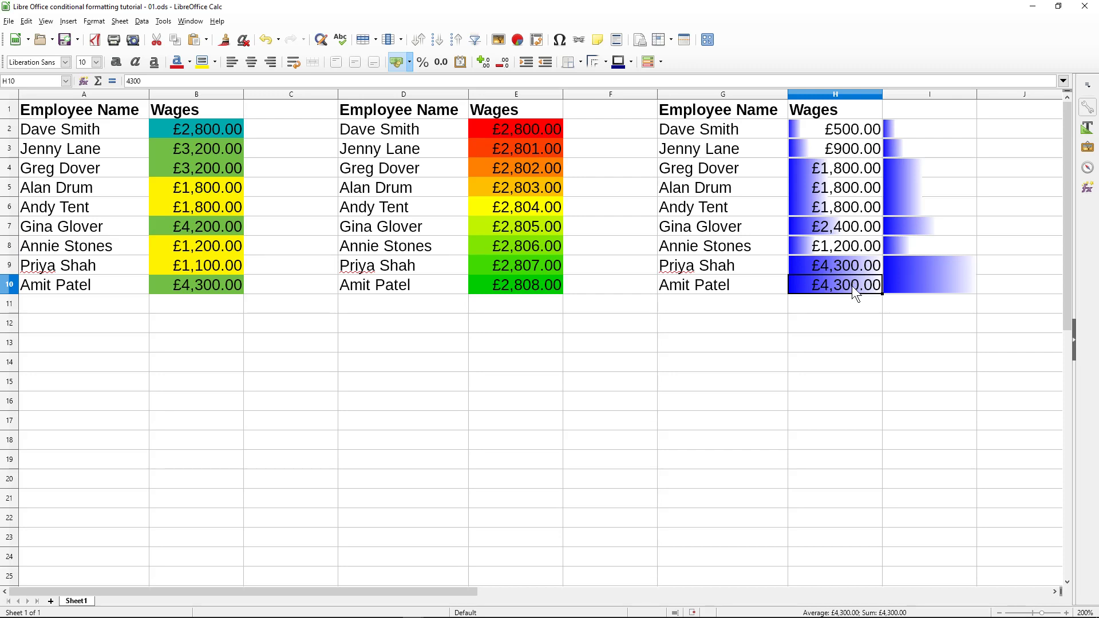
{"action": "type", "text": "48"}
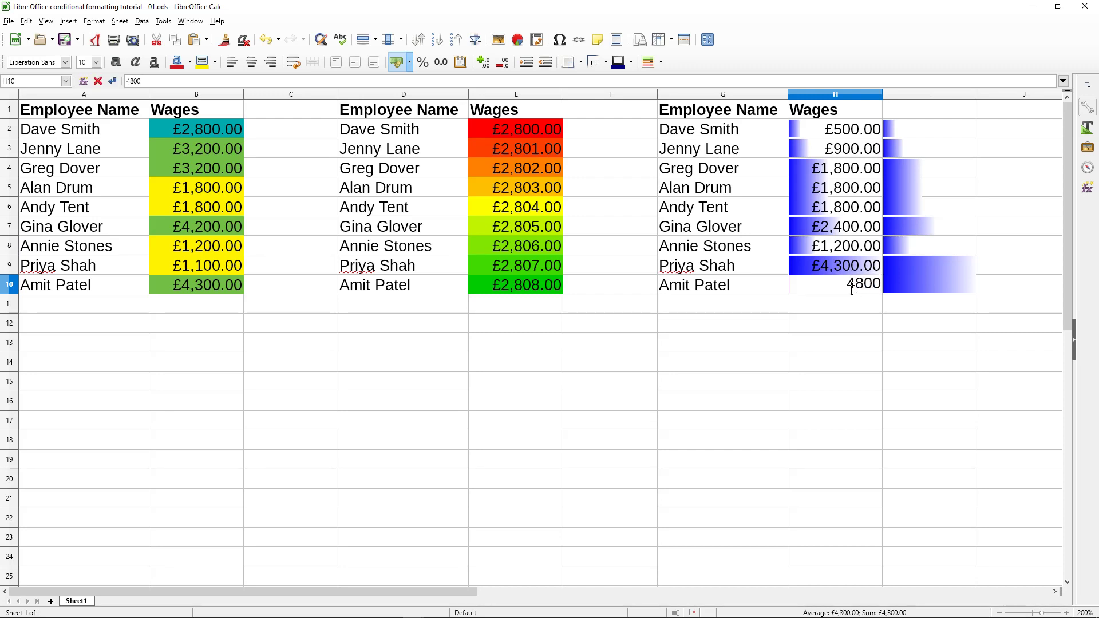
{"action": "left_click", "coordinate": [854, 298]}
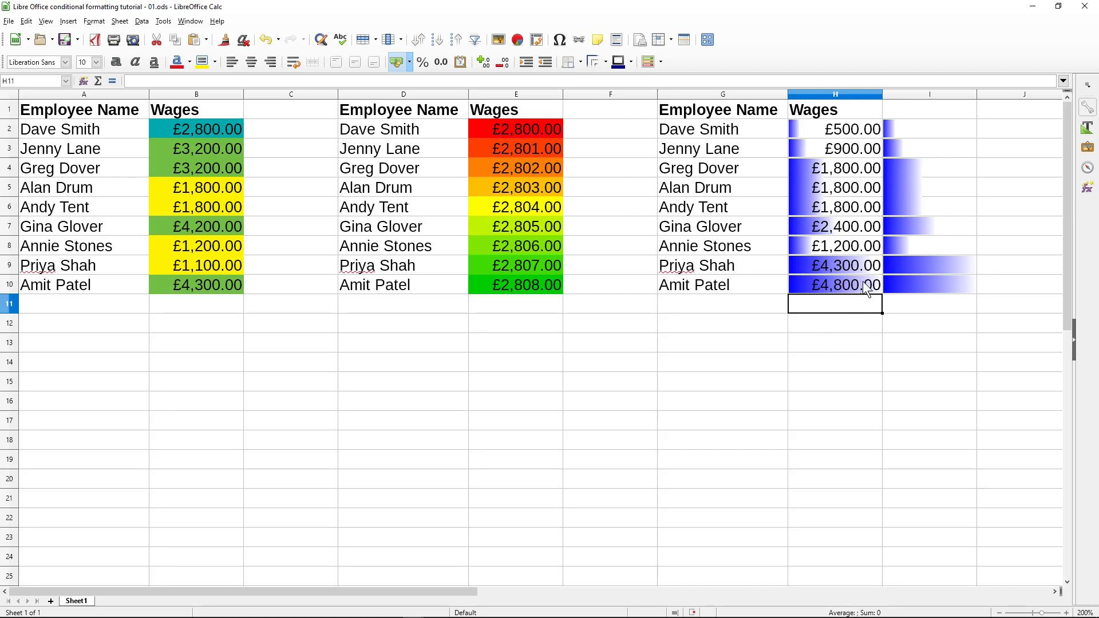
{"action": "left_click", "coordinate": [938, 286]}
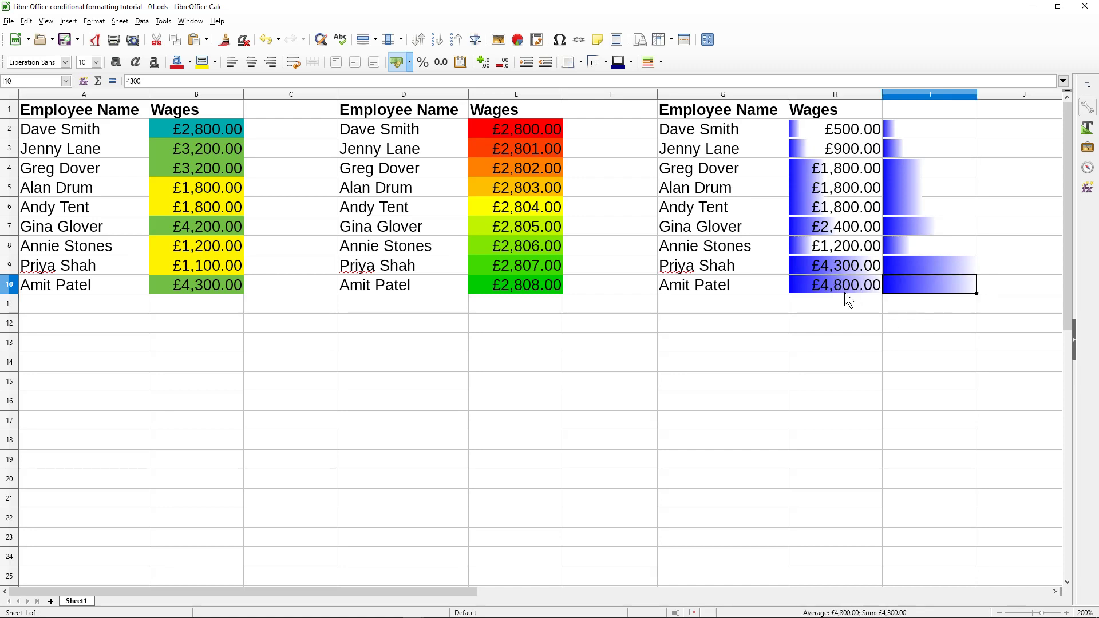
{"action": "left_click", "coordinate": [849, 228]}
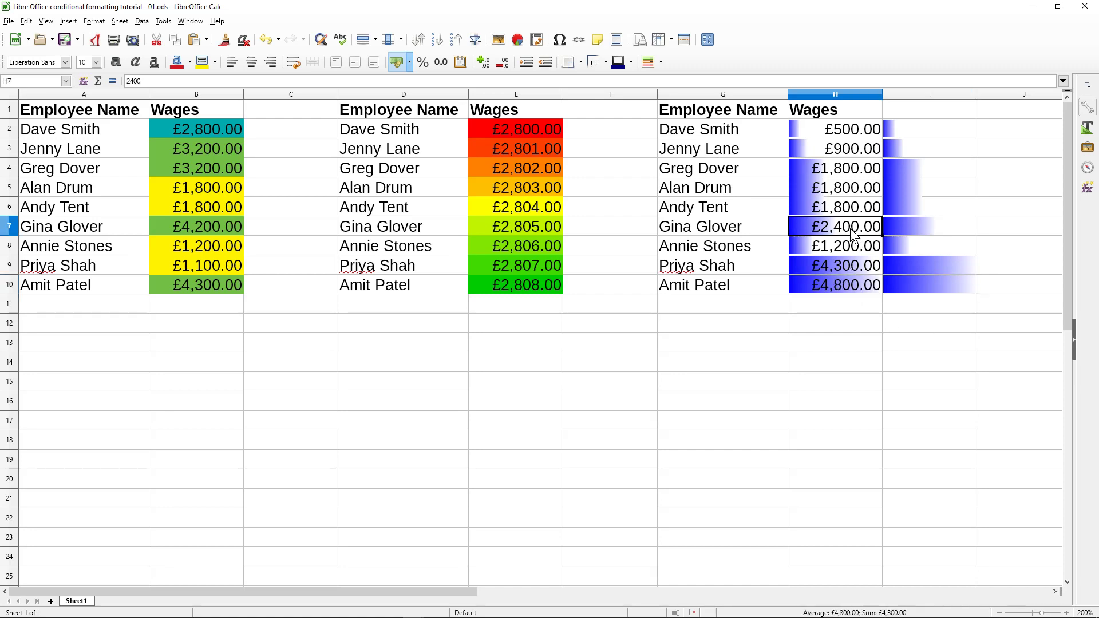
{"action": "left_click", "coordinate": [845, 284]}
{"action": "left_click", "coordinate": [845, 324]}
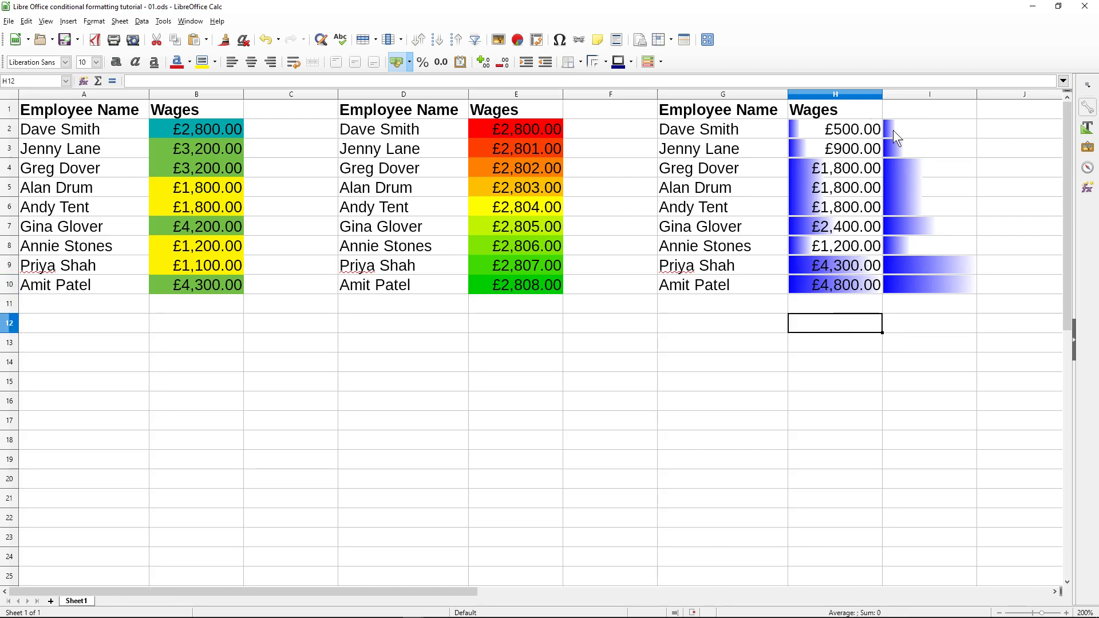
{"action": "left_click", "coordinate": [658, 61]}
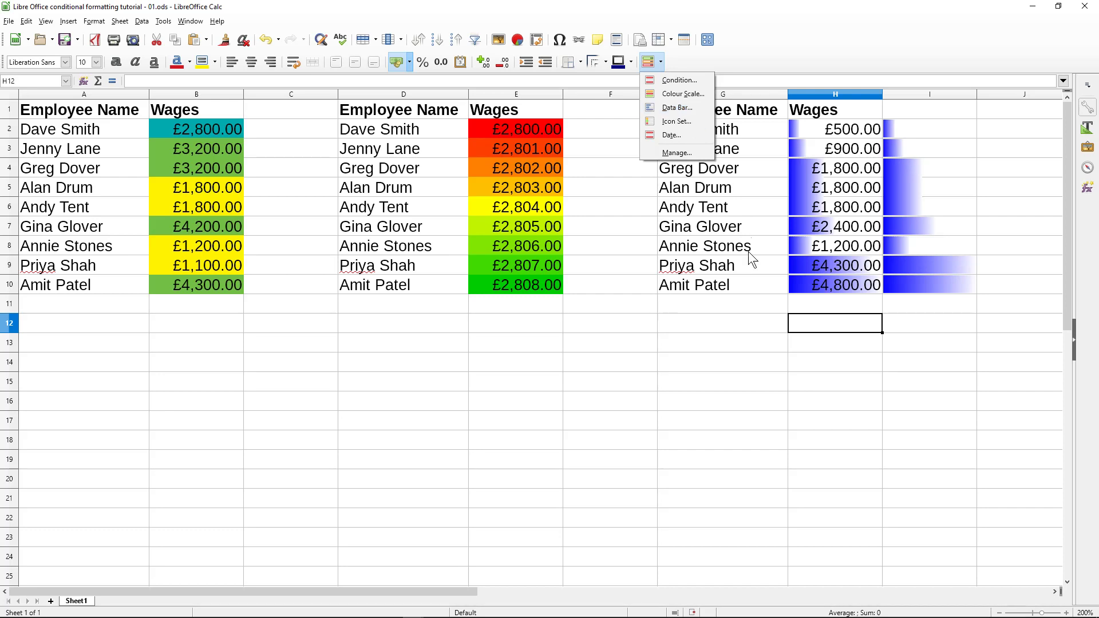
{"action": "left_click", "coordinate": [744, 286]}
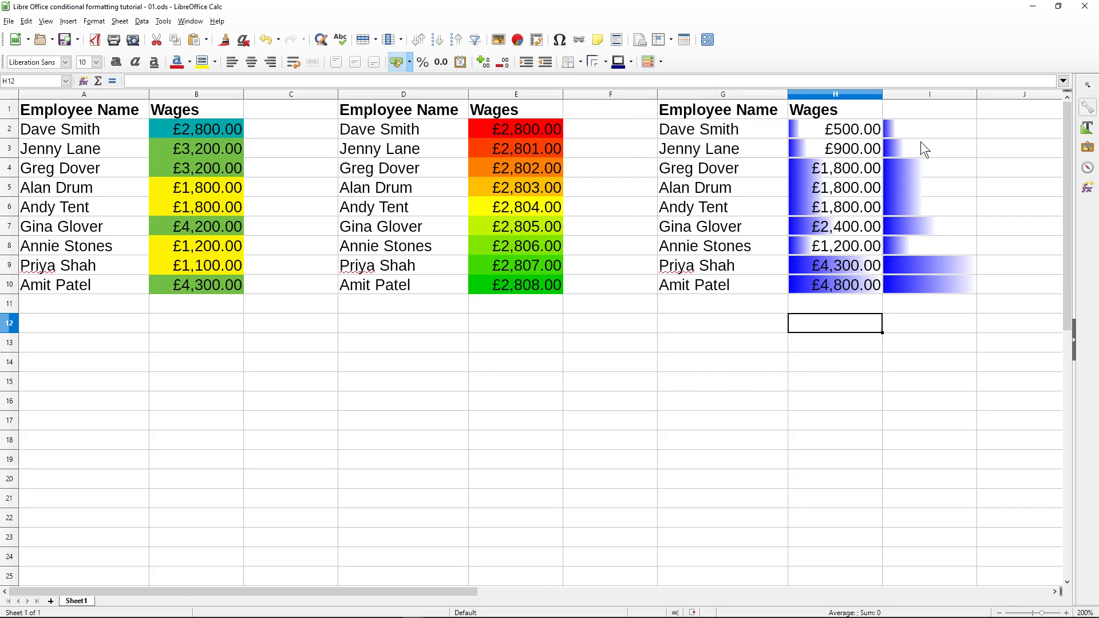
Step: Make H3 and I3 both -900 so a negative data bar appears
{"action": "left_click", "coordinate": [828, 151]}
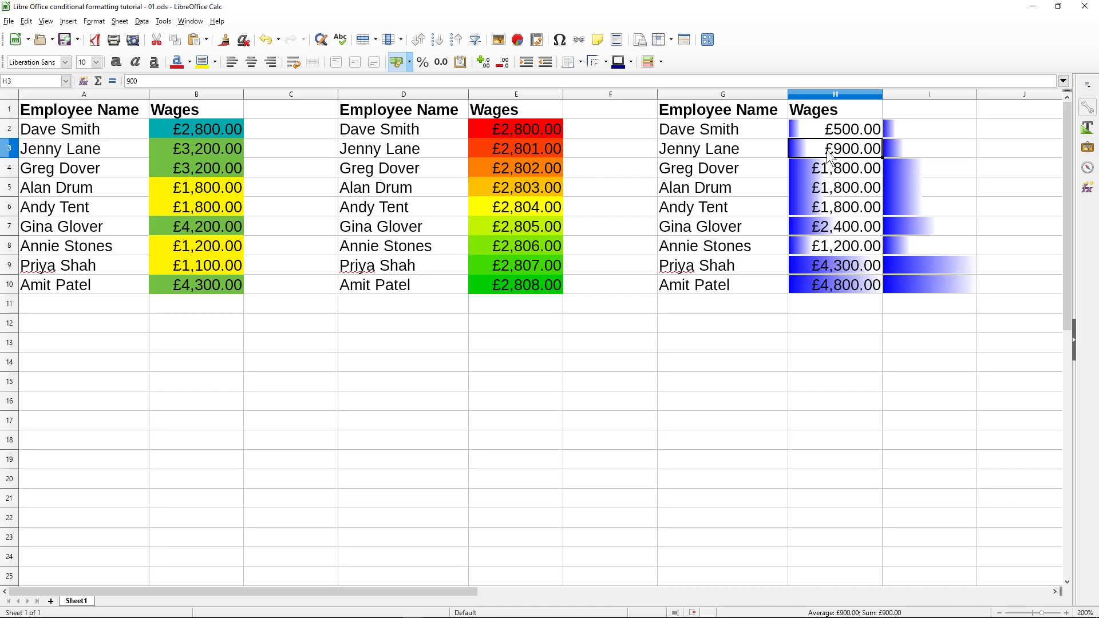
{"action": "double_click", "coordinate": [828, 152]}
{"action": "type", "text": "-"}
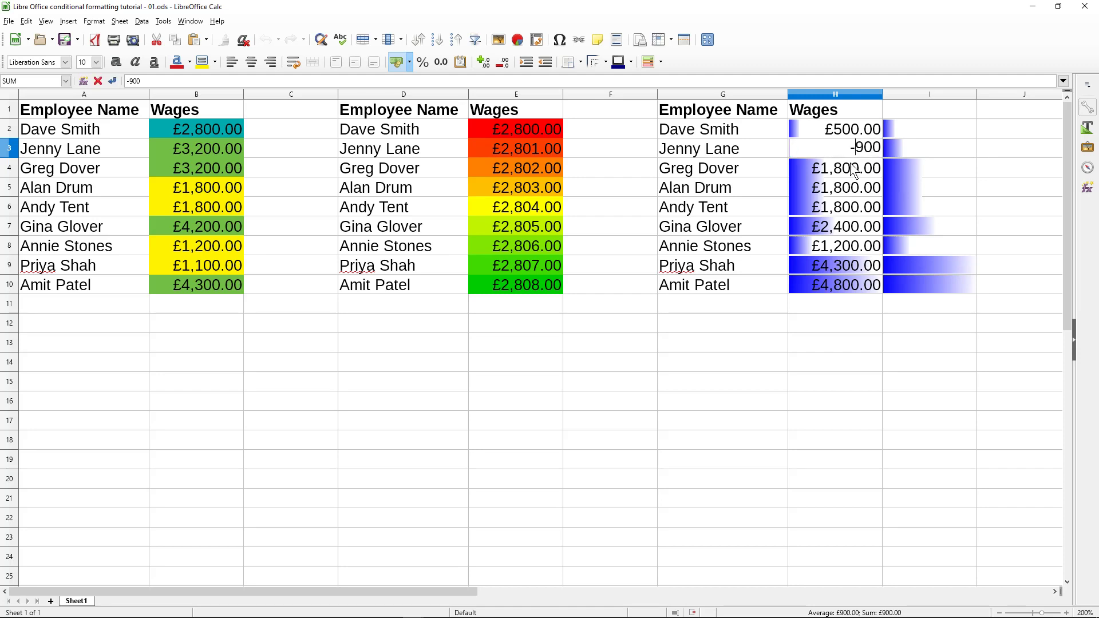
{"action": "key", "text": "Return"}
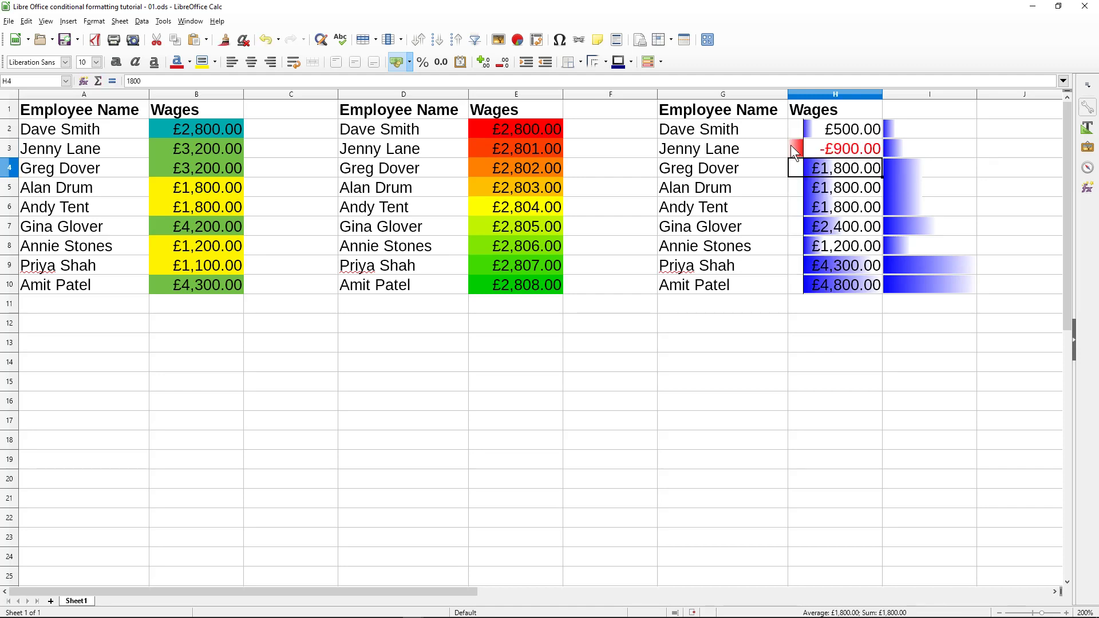
{"action": "double_click", "coordinate": [904, 147]}
{"action": "type", "text": "-900"}
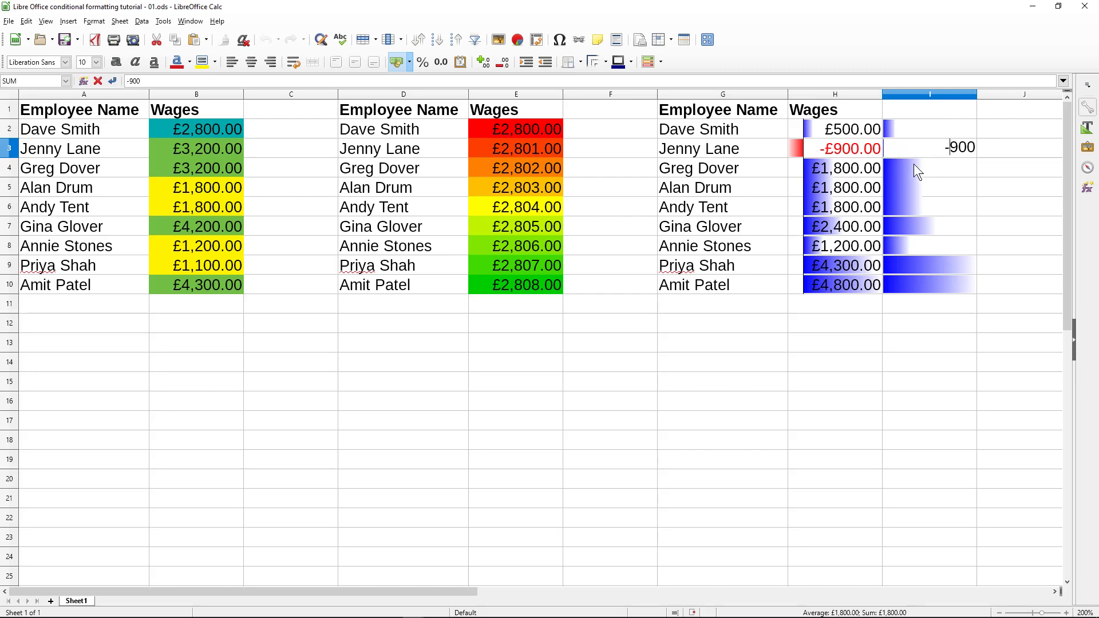
{"action": "key", "text": "Return"}
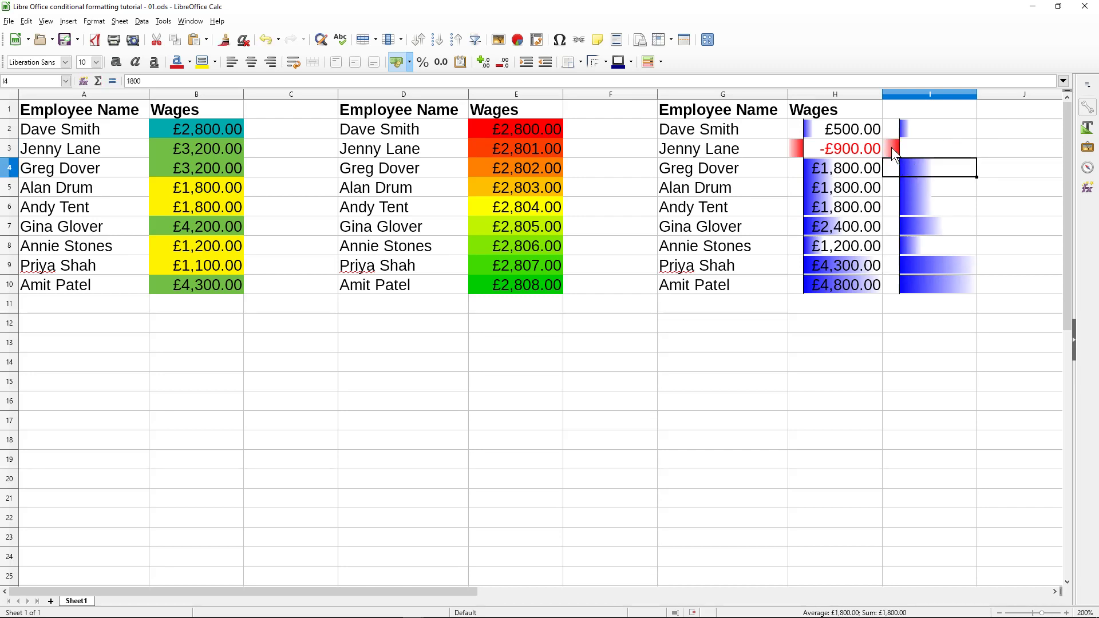
Step: Select I2:I10 and pick its DataBar rule in the conditional format list
{"action": "left_click", "coordinate": [912, 126]}
{"action": "left_click_drag", "start_coordinate": [912, 125], "coordinate": [911, 280]}
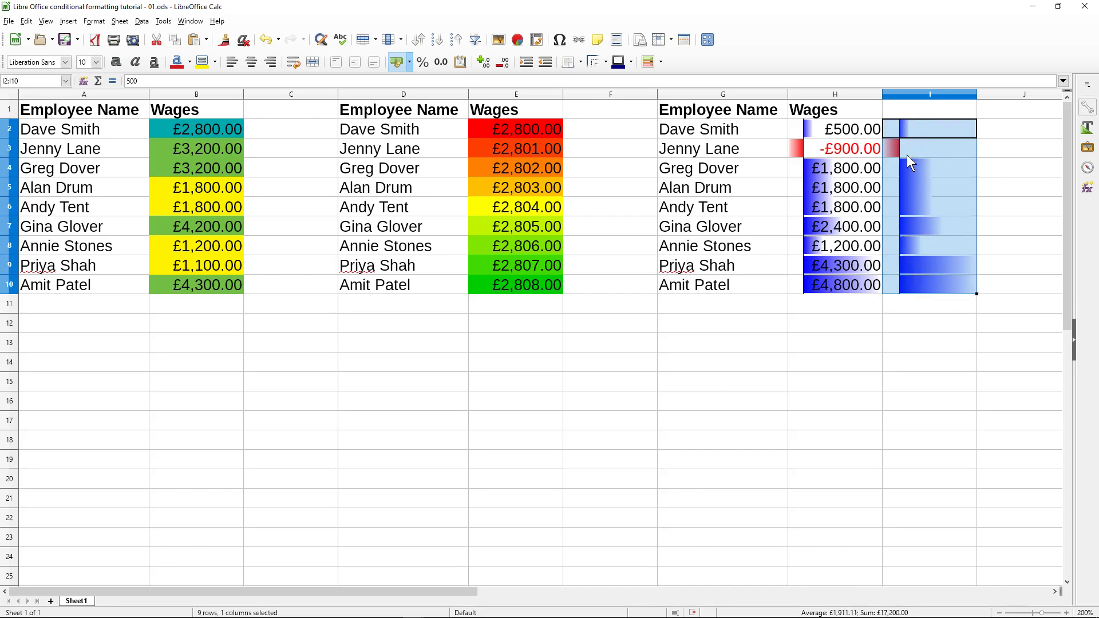
{"action": "left_click", "coordinate": [661, 62]}
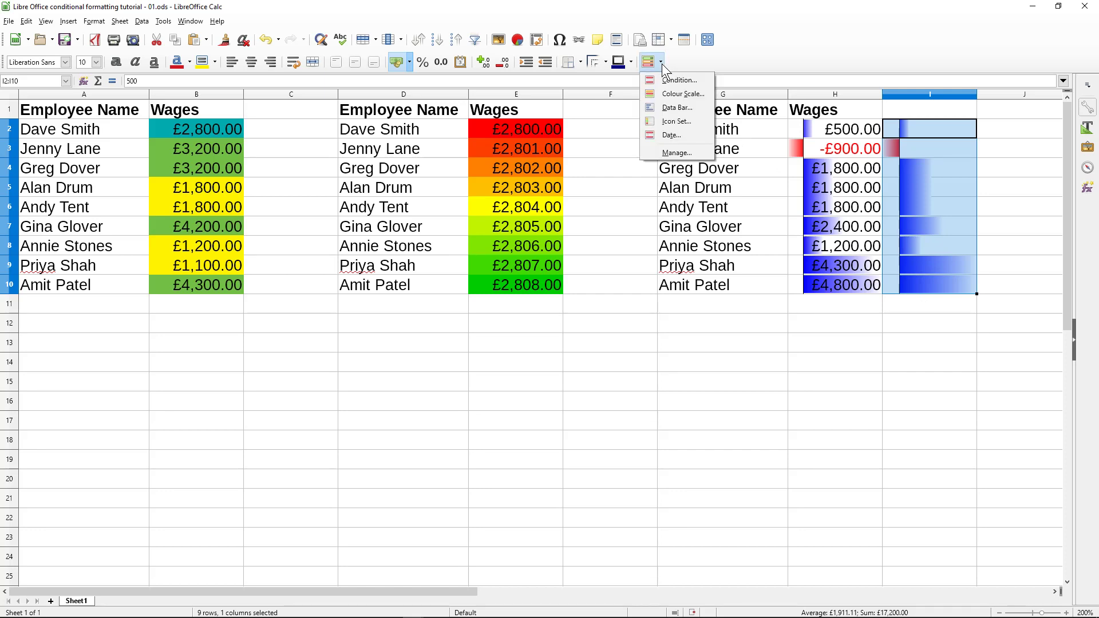
{"action": "left_click", "coordinate": [675, 152]}
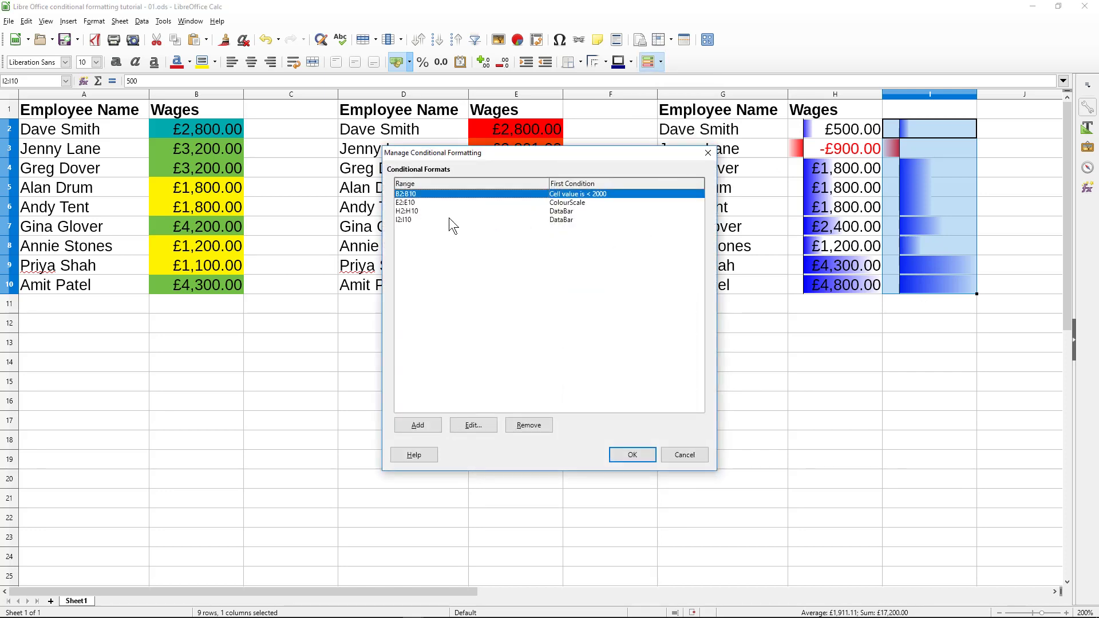
{"action": "left_click", "coordinate": [421, 220]}
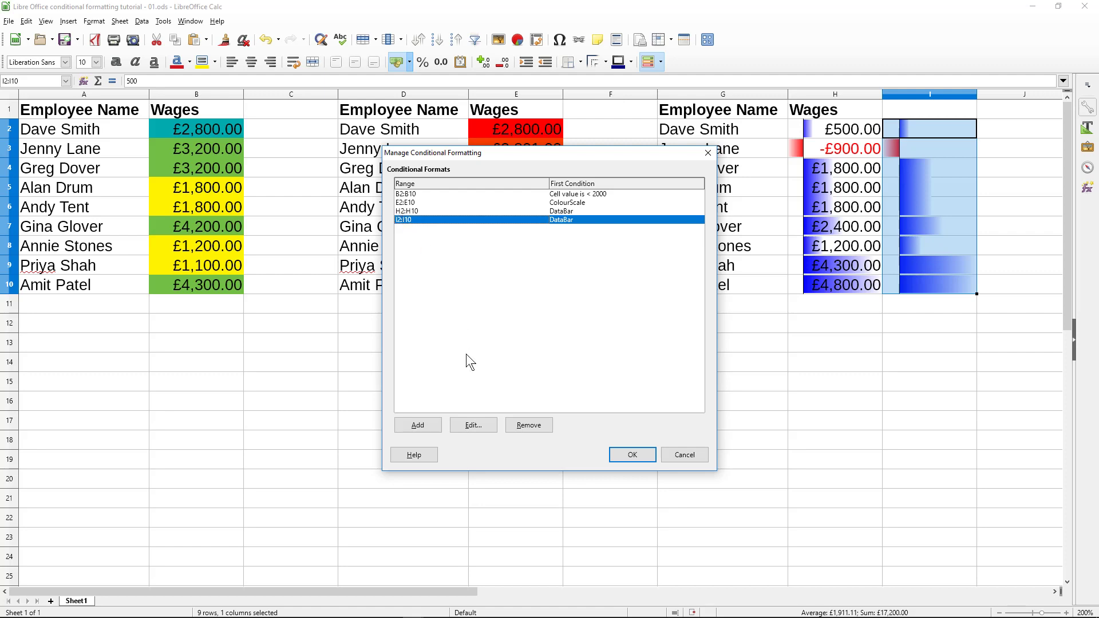
Step: Set the I2:I10 data bar's negative colour to Yellow and apply it
{"action": "left_click", "coordinate": [486, 426]}
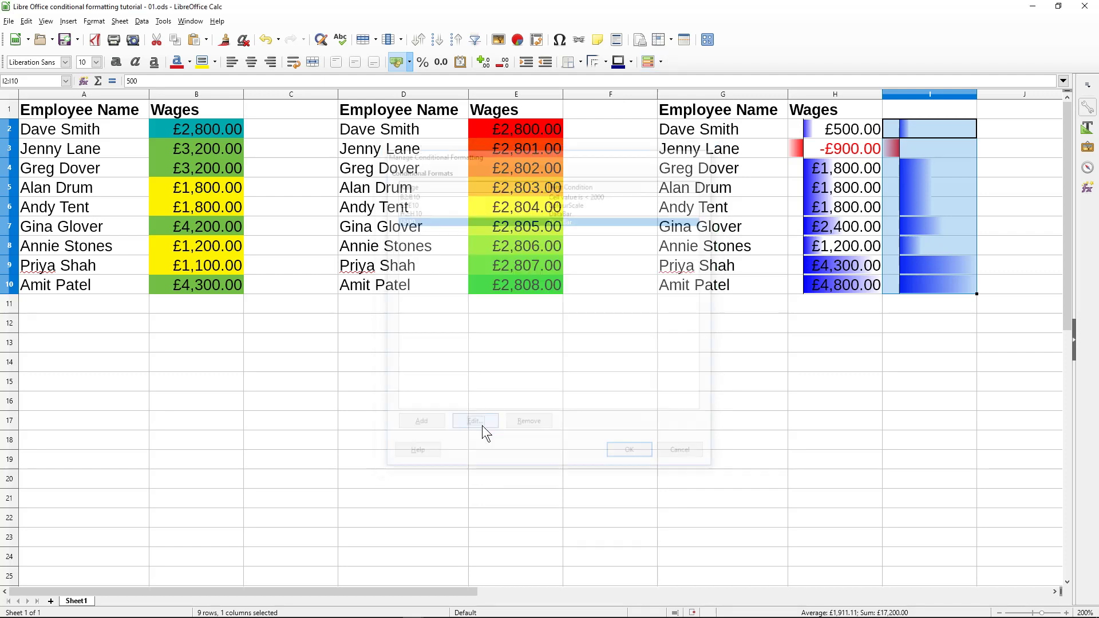
{"action": "left_click", "coordinate": [461, 252]}
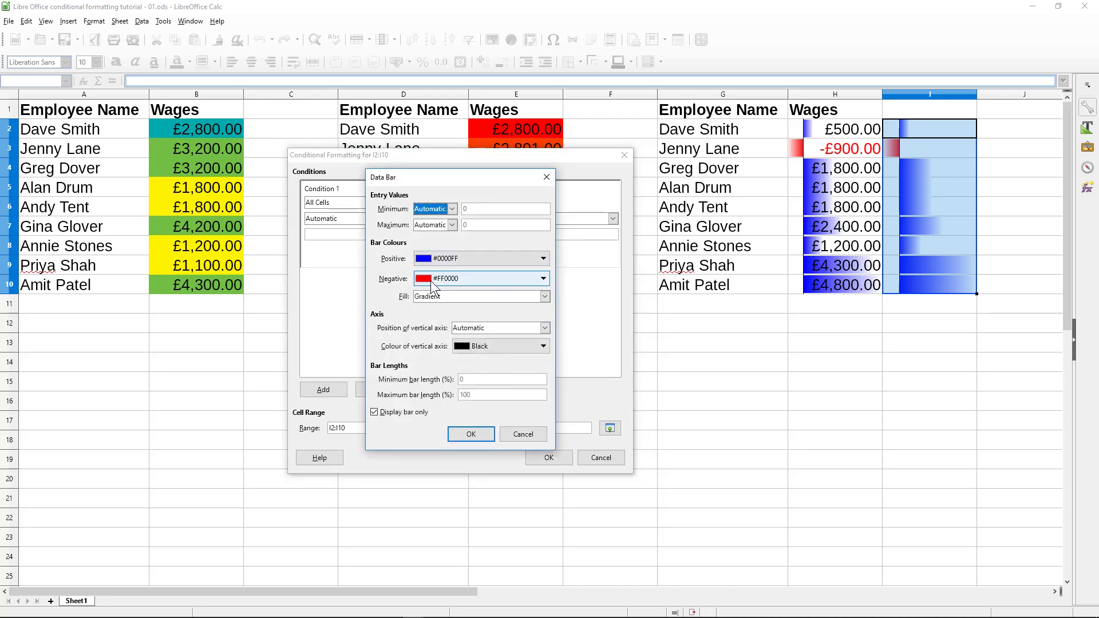
{"action": "left_click", "coordinate": [435, 279]}
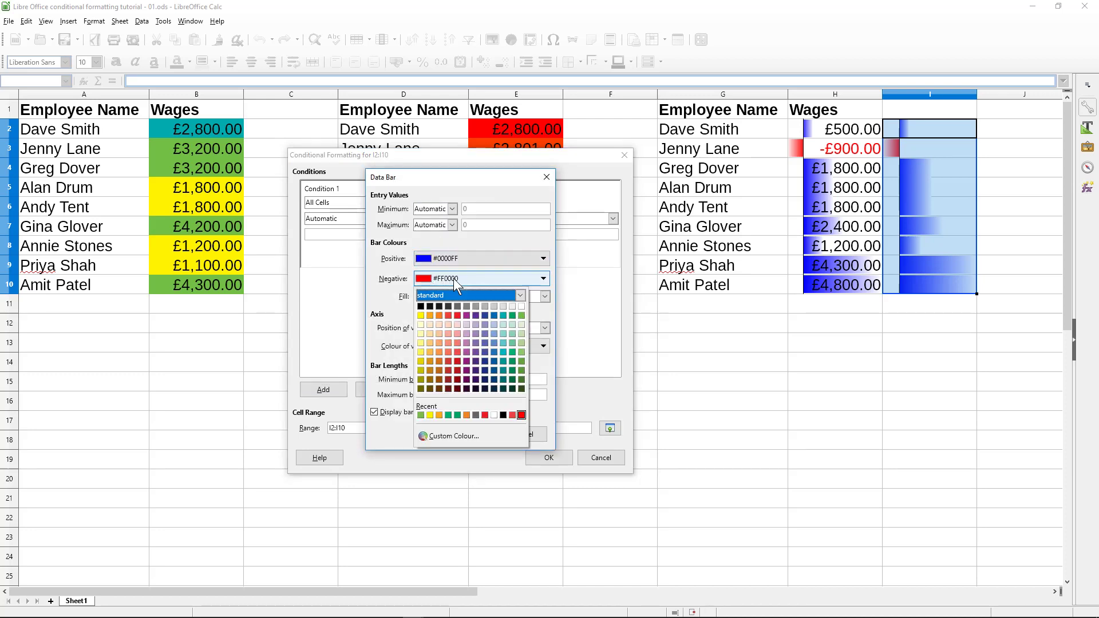
{"action": "left_click", "coordinate": [421, 315]}
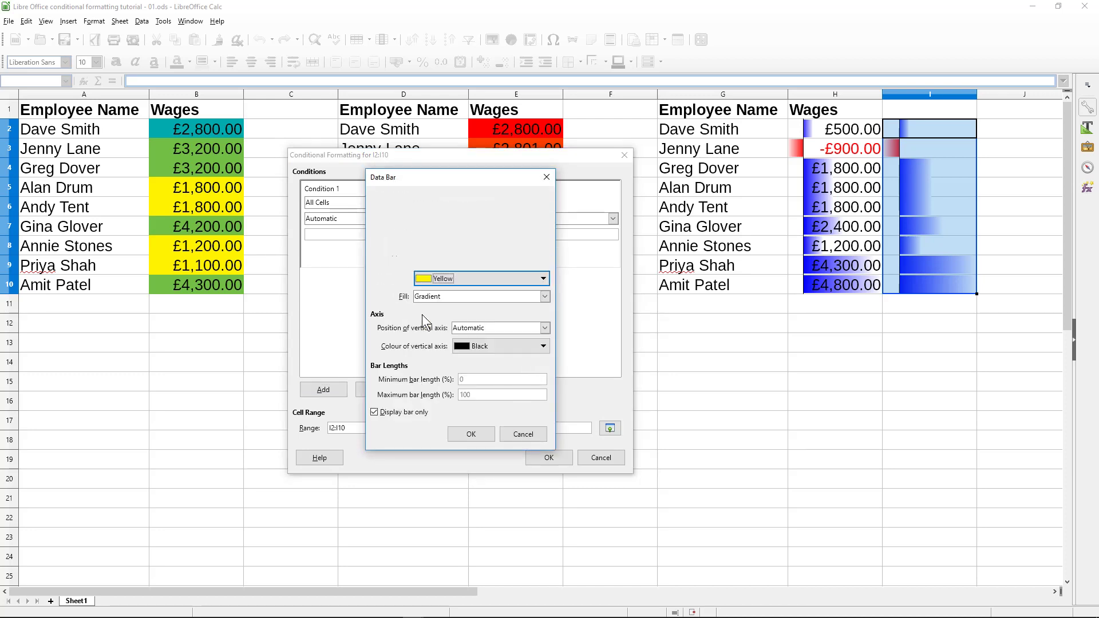
{"action": "left_click", "coordinate": [475, 436]}
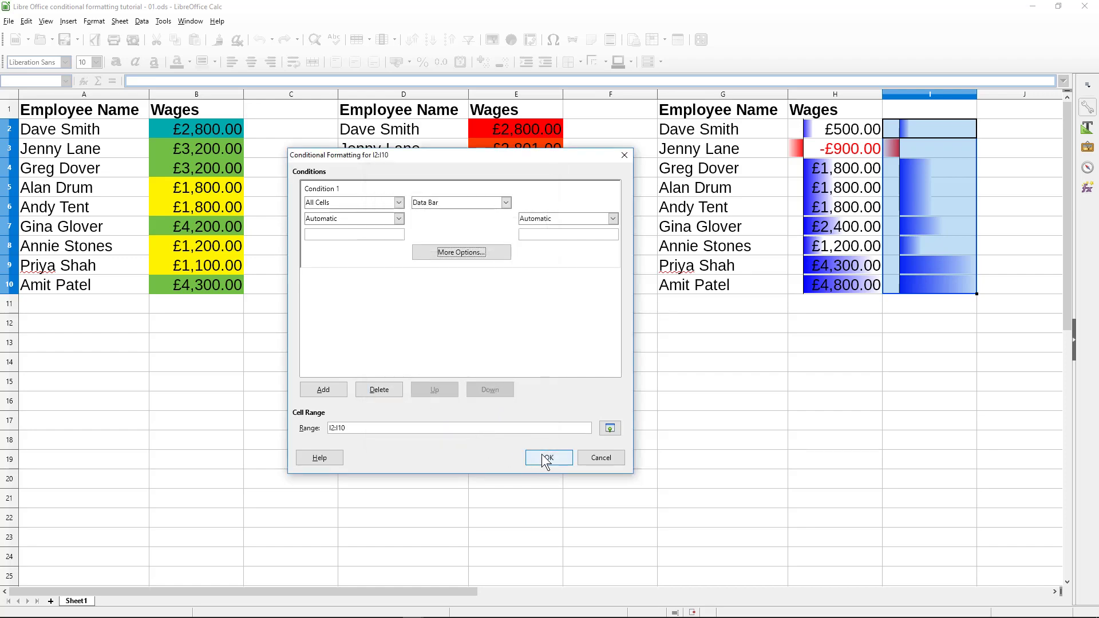
{"action": "left_click", "coordinate": [547, 458]}
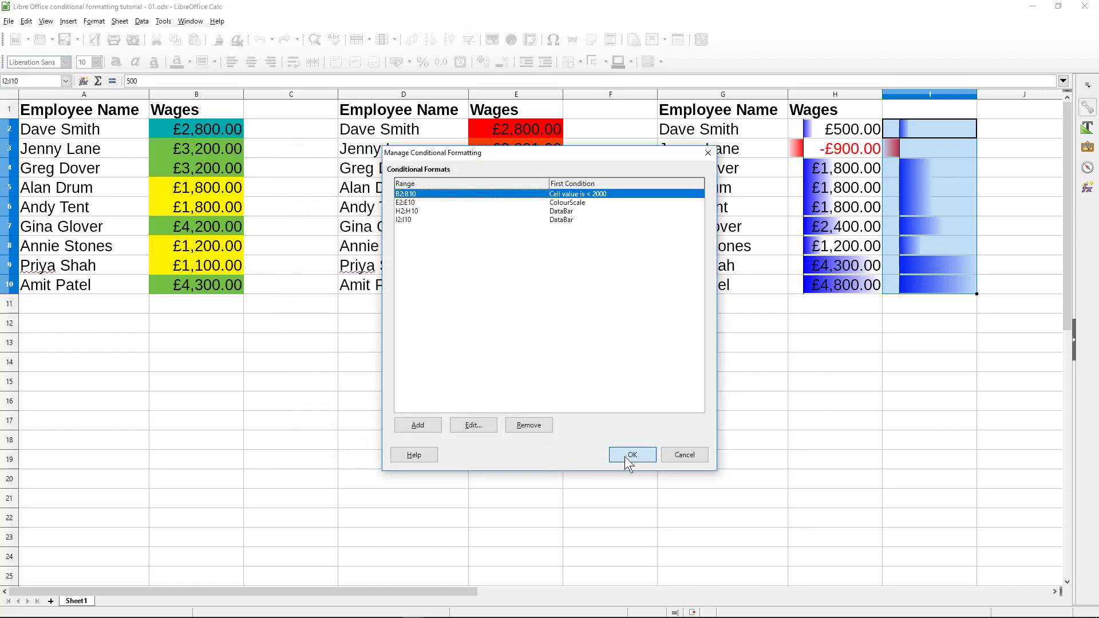
{"action": "left_click", "coordinate": [626, 455]}
{"action": "left_click", "coordinate": [895, 143]}
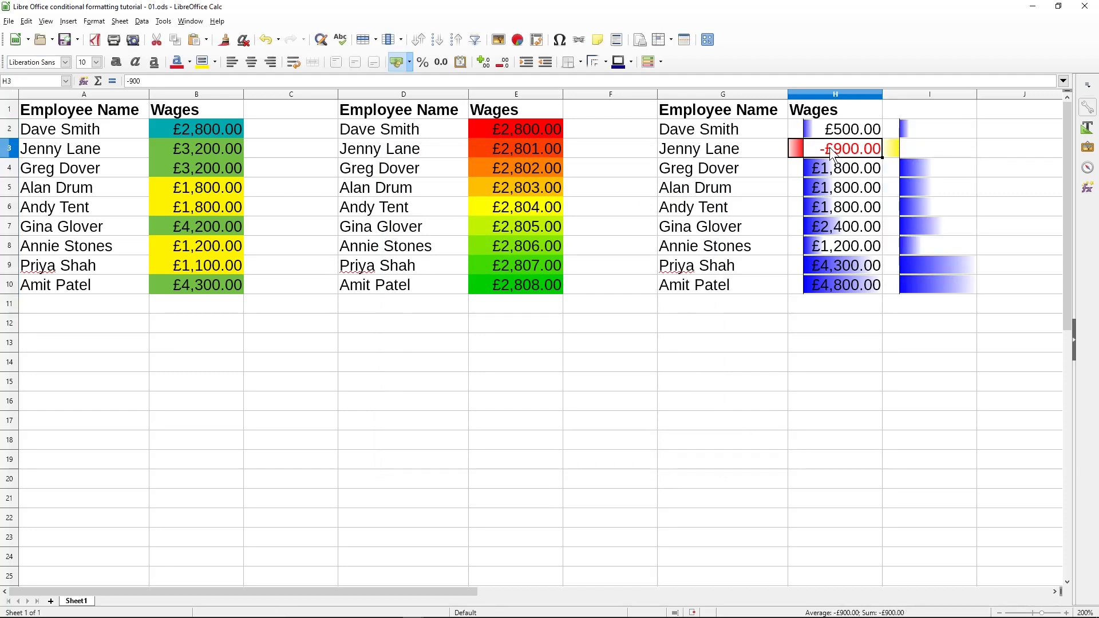
Step: Edit the H2:H10 DataBar rule so its negative bars use Yellow
{"action": "left_click_drag", "start_coordinate": [829, 129], "coordinate": [836, 285]}
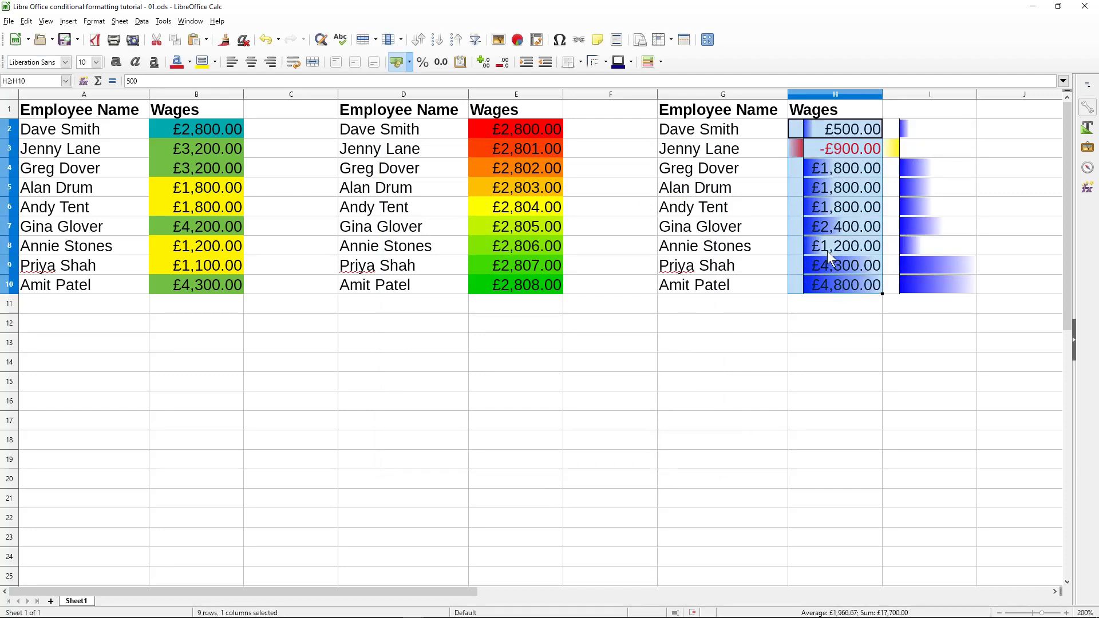
{"action": "left_click", "coordinate": [661, 61]}
{"action": "left_click", "coordinate": [675, 155]}
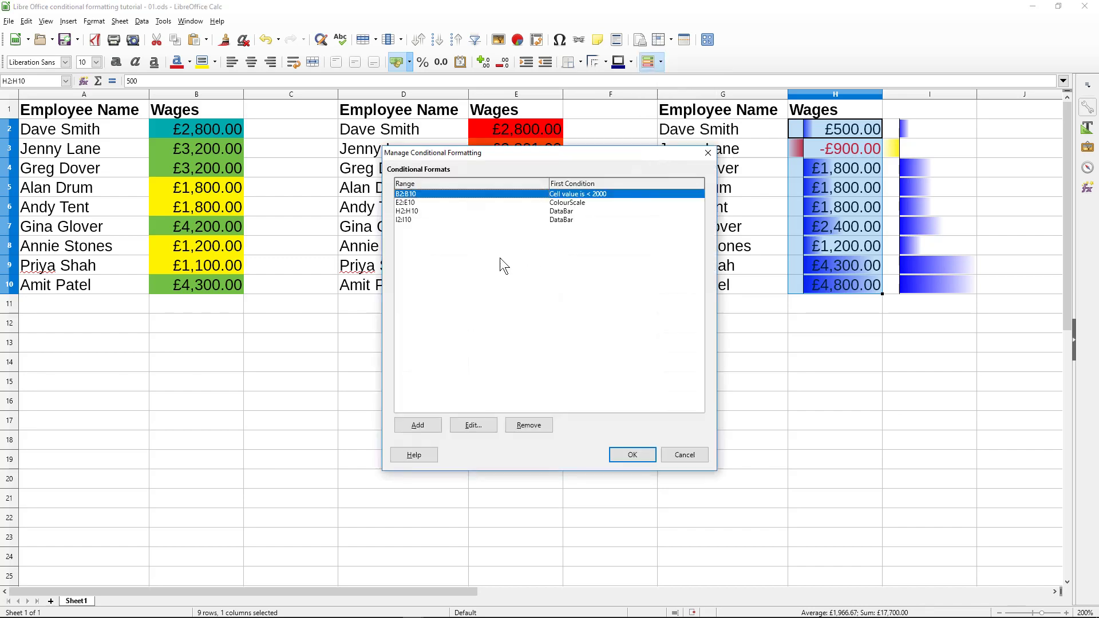
{"action": "left_click", "coordinate": [408, 211]}
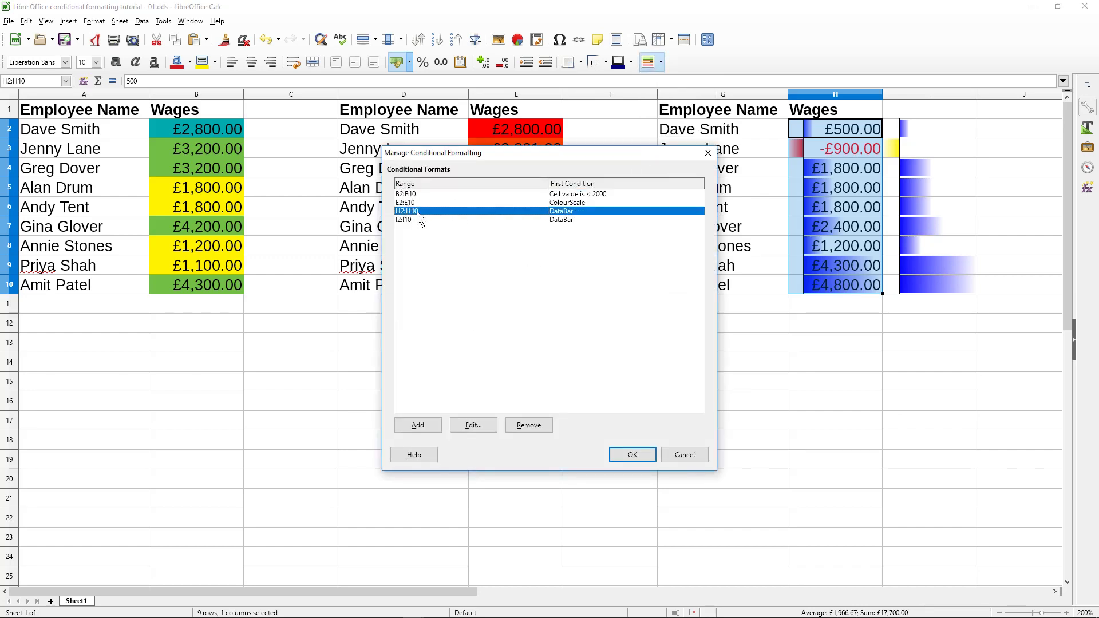
{"action": "left_click", "coordinate": [473, 425]}
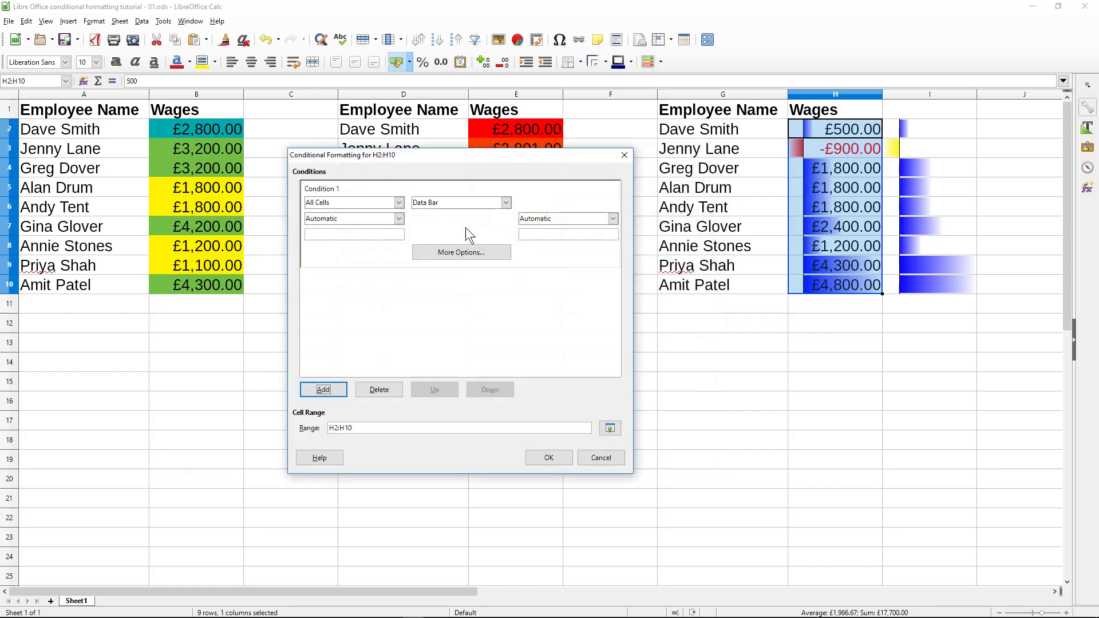
{"action": "left_click", "coordinate": [446, 252]}
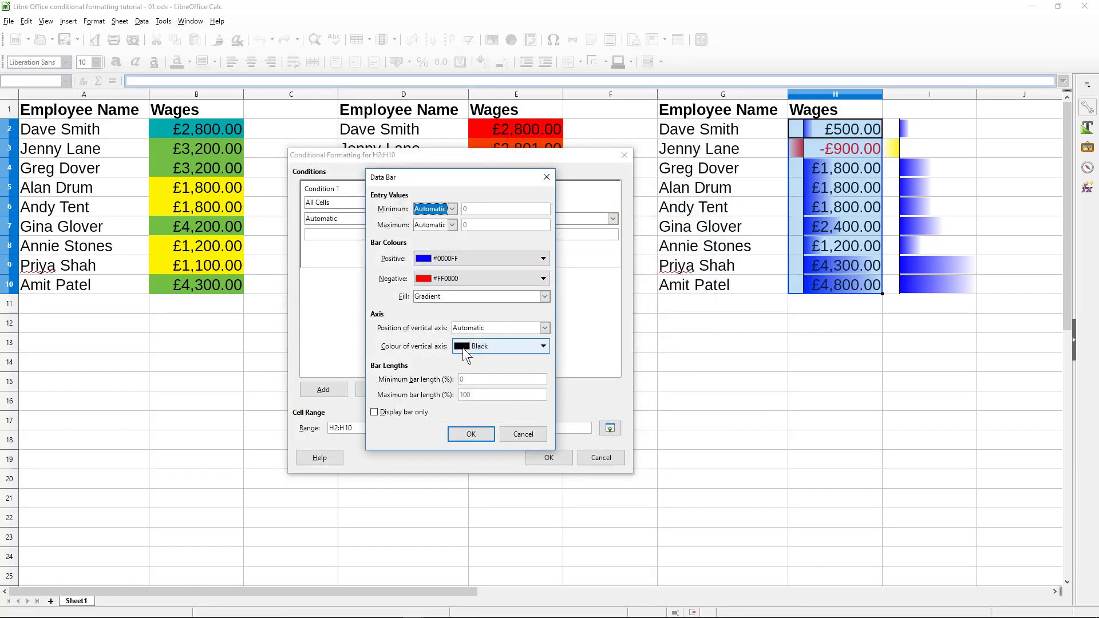
{"action": "left_click", "coordinate": [446, 280]}
{"action": "left_click", "coordinate": [420, 315]}
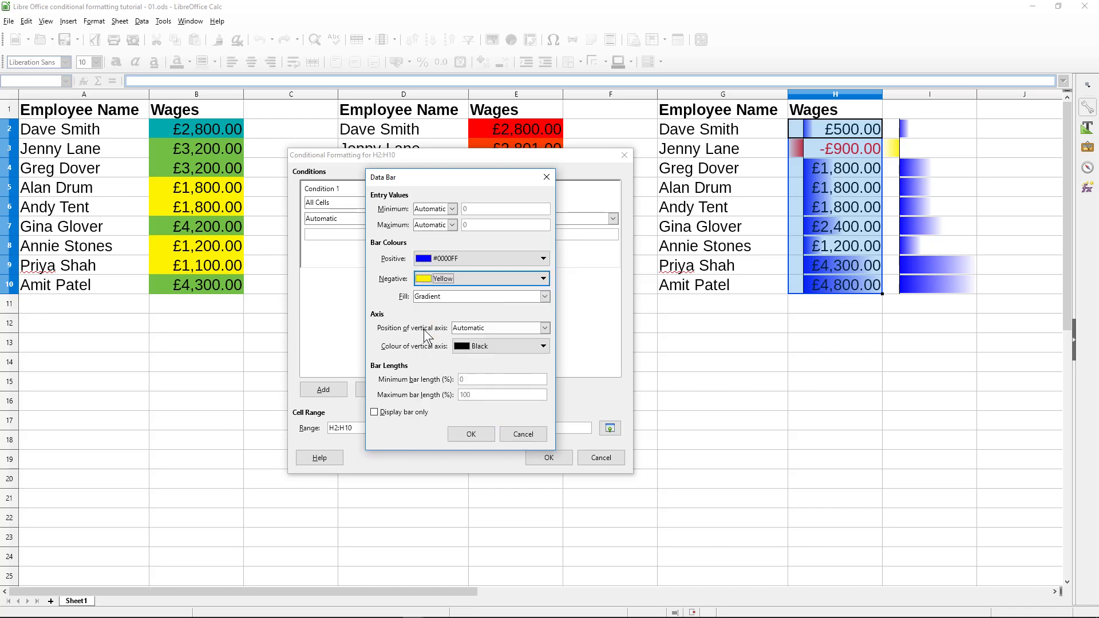
{"action": "left_click", "coordinate": [468, 431]}
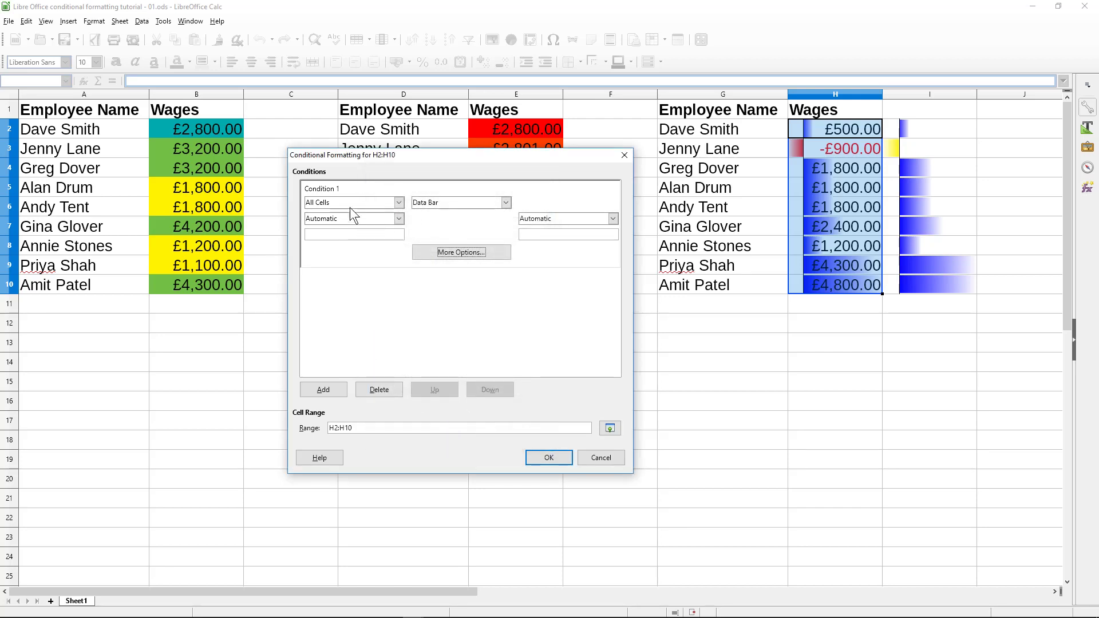
{"action": "left_click", "coordinate": [550, 457]}
{"action": "left_click", "coordinate": [628, 455]}
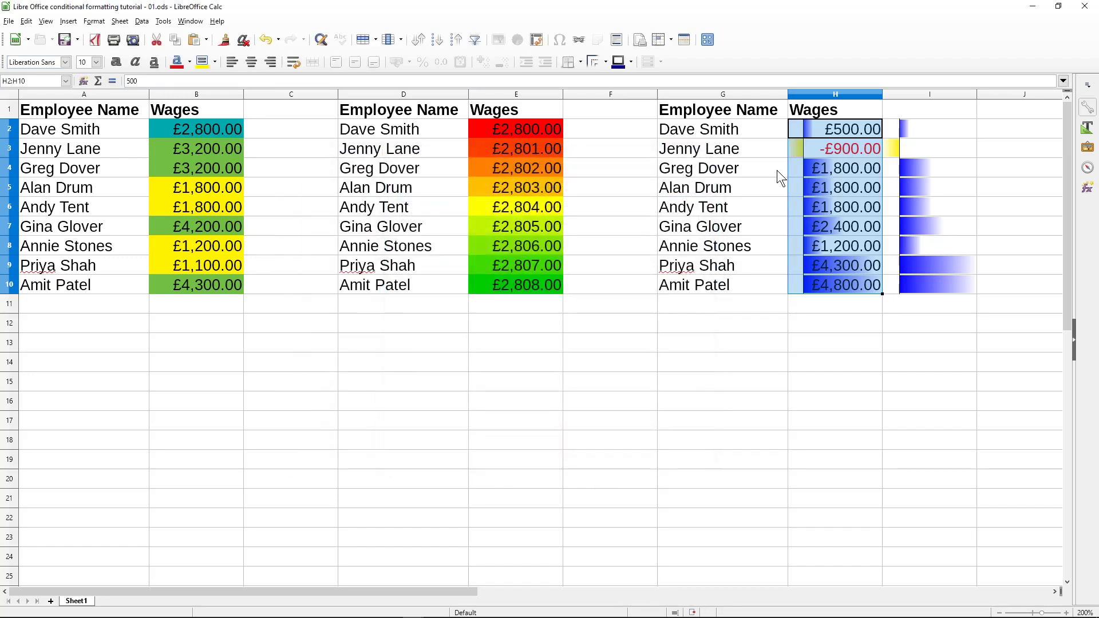
{"action": "left_click", "coordinate": [686, 312]}
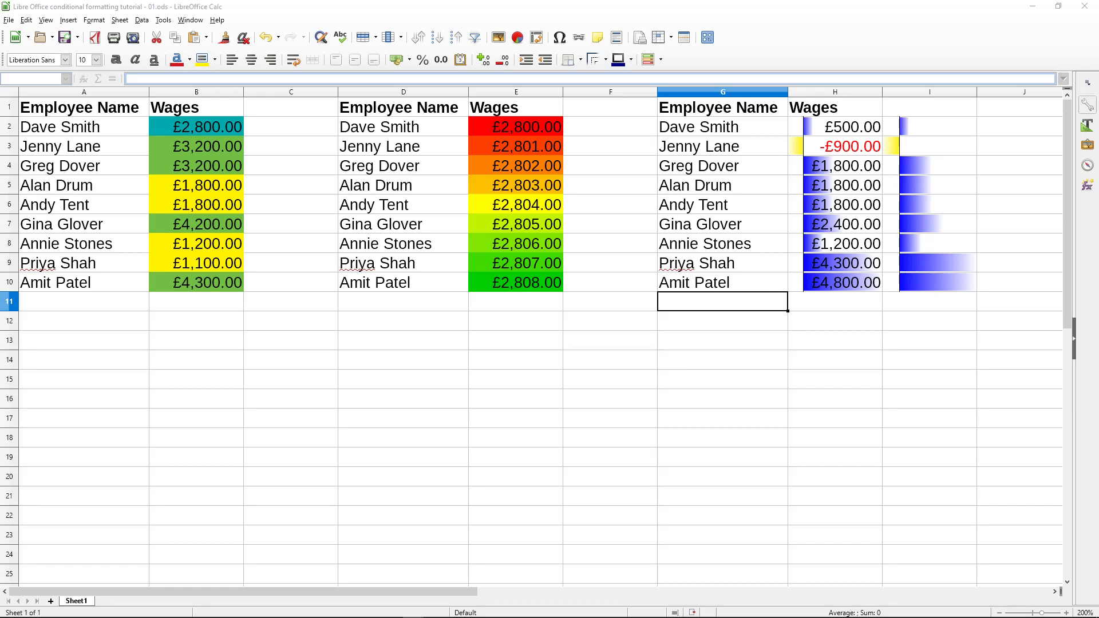
{"action": "left_click", "coordinate": [96, 356]}
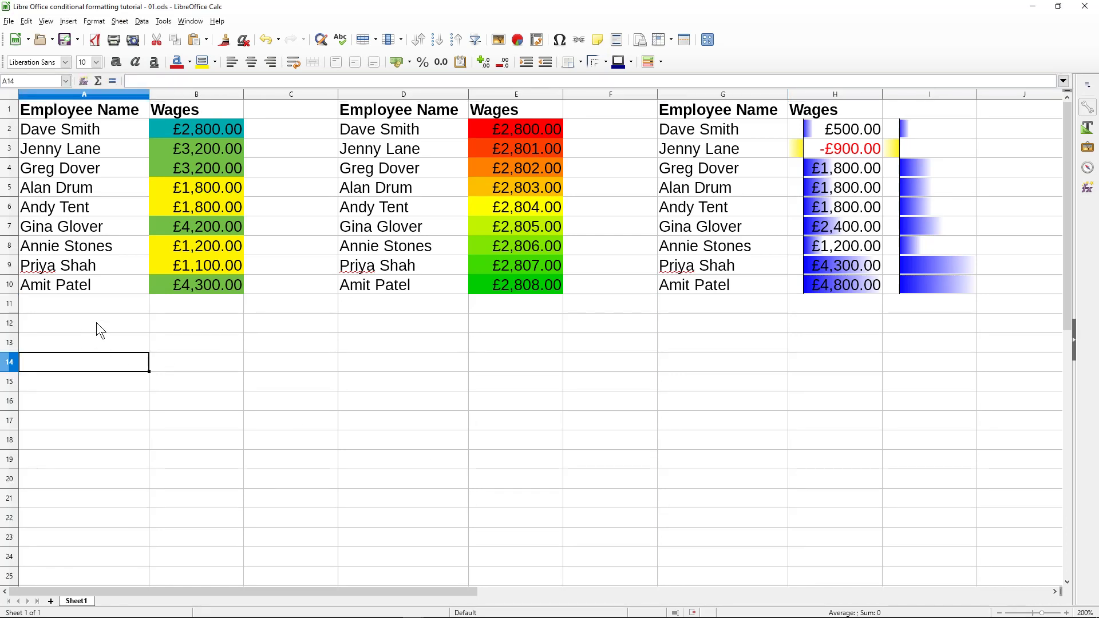
Step: Copy A1:B10 and paste it special at A13 as text, numbers and dates only
{"action": "left_click", "coordinate": [117, 132]}
{"action": "left_click_drag", "start_coordinate": [98, 110], "coordinate": [191, 287]}
{"action": "right_click", "coordinate": [181, 186]}
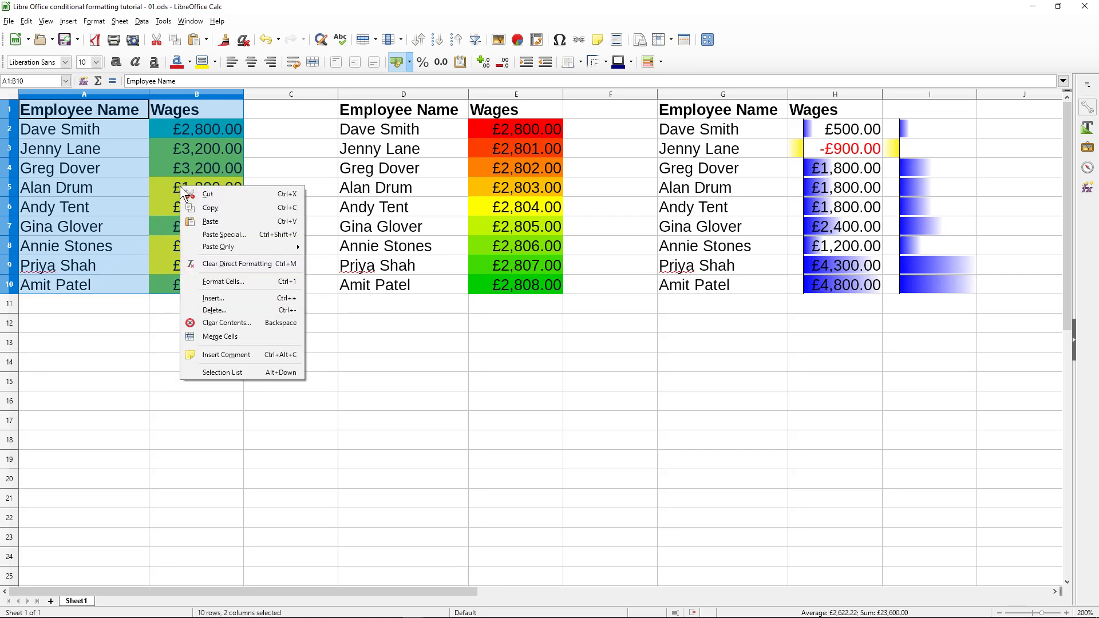
{"action": "left_click", "coordinate": [197, 208]}
{"action": "left_click", "coordinate": [98, 334]}
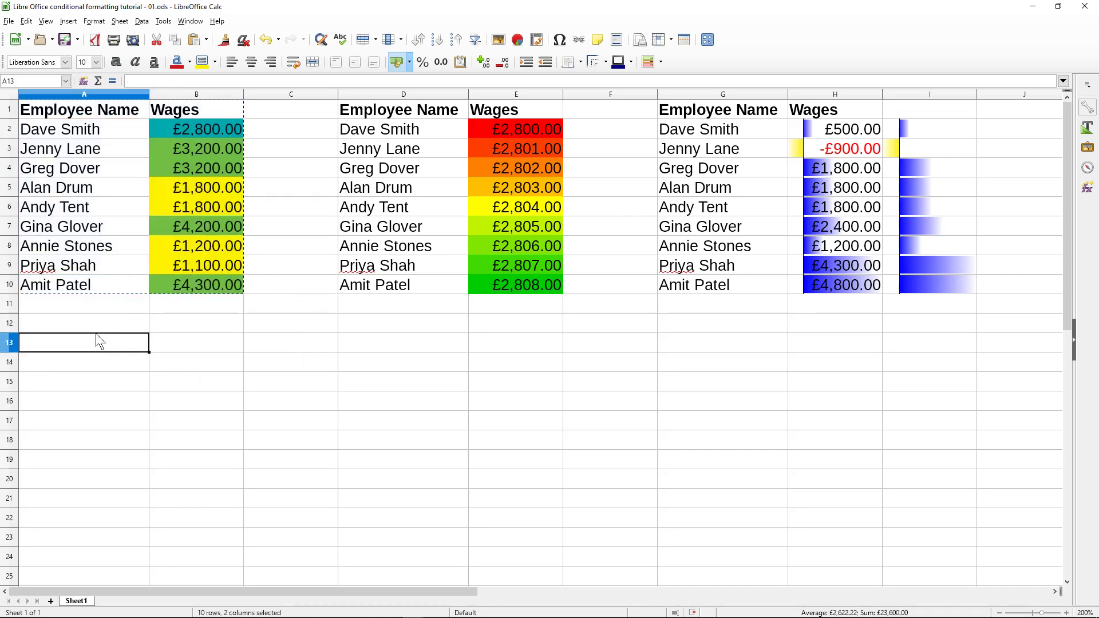
{"action": "right_click", "coordinate": [95, 334]}
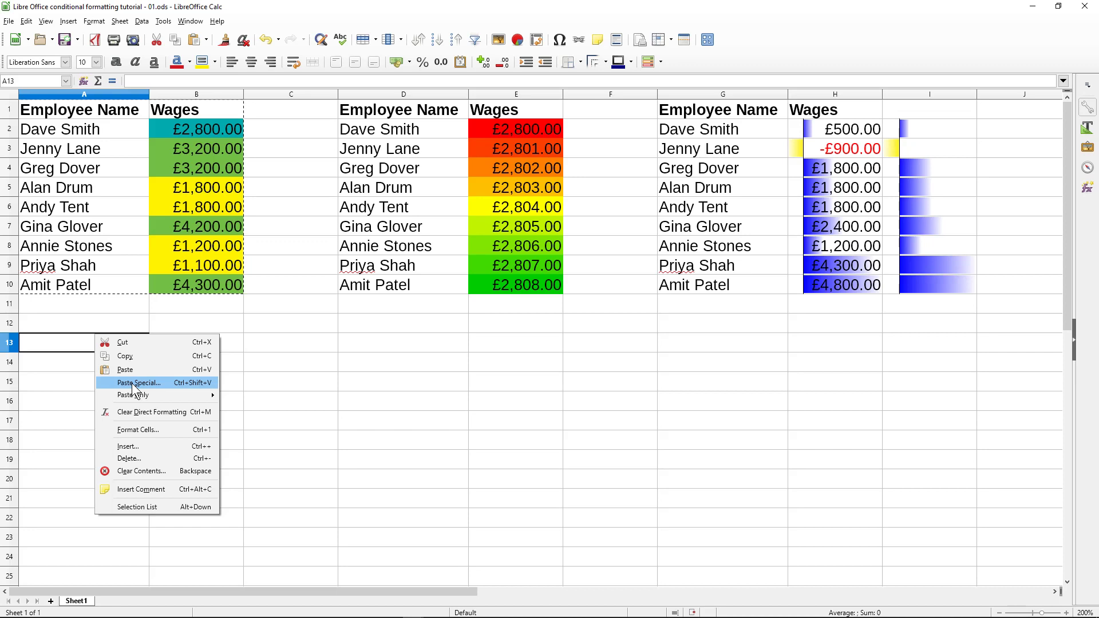
{"action": "left_click", "coordinate": [132, 382]}
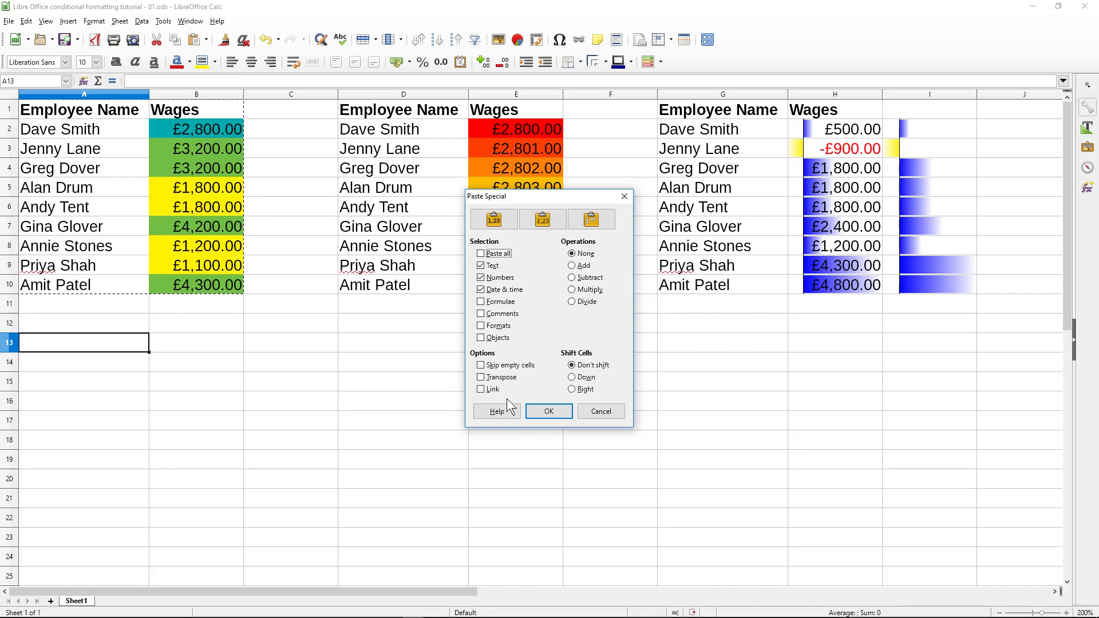
{"action": "left_click", "coordinate": [547, 412]}
Step: Check the pasted wage cells and select the pasted Wages column B13:B22
{"action": "left_click", "coordinate": [206, 440]}
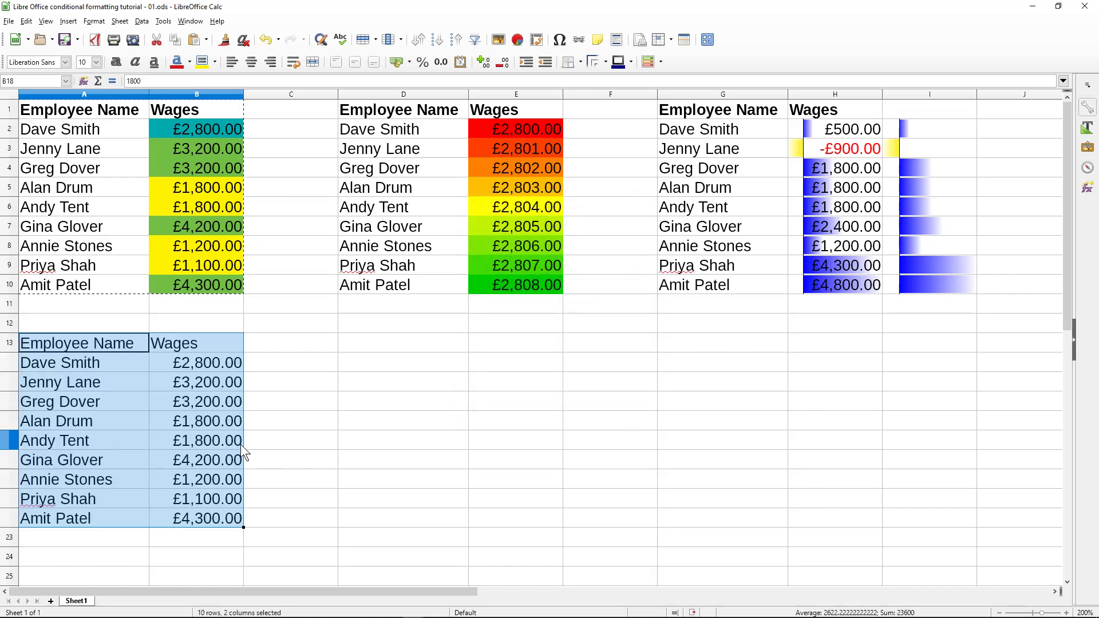
{"action": "left_click", "coordinate": [200, 366]}
{"action": "left_click", "coordinate": [209, 401]}
{"action": "left_click", "coordinate": [206, 479]}
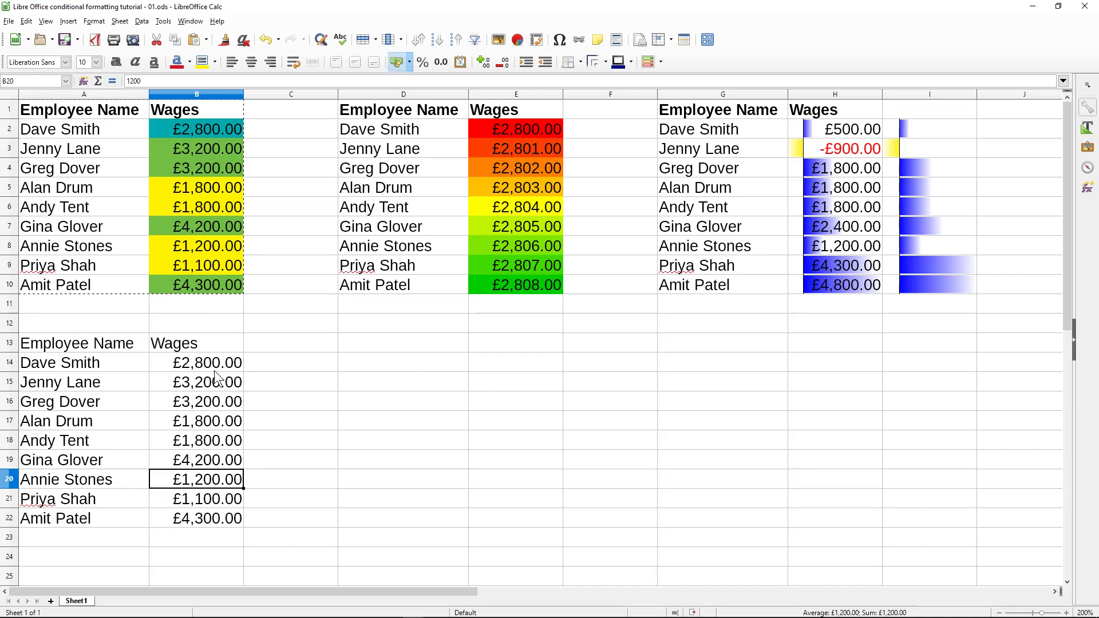
{"action": "key", "text": "Escape"}
{"action": "left_click_drag", "start_coordinate": [183, 345], "coordinate": [190, 519]}
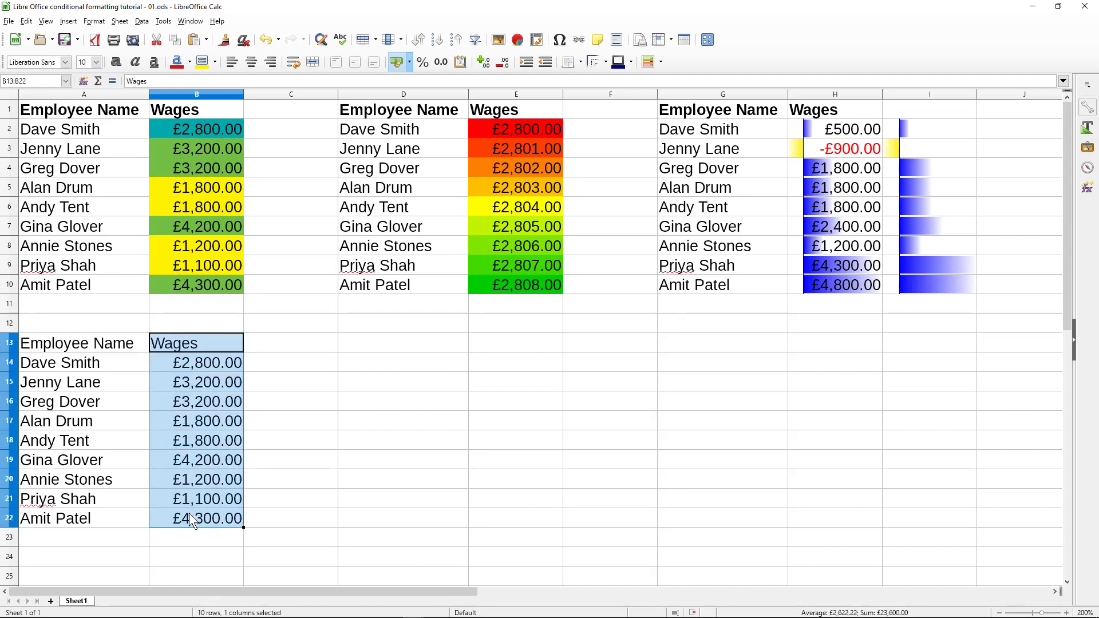
Step: Clear B13:B22 and enter the header 'Sales' in B13
{"action": "key", "text": "Delete"}
{"action": "left_click", "coordinate": [173, 348]}
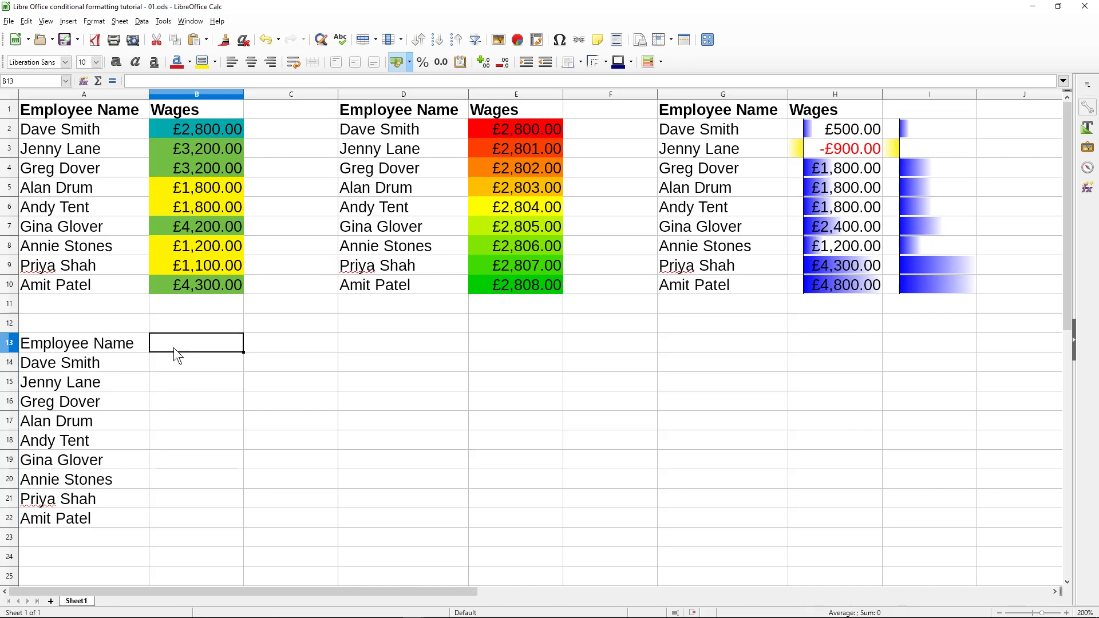
{"action": "type", "text": "Salesr"}
{"action": "key", "text": "BackSpace"}
{"action": "key", "text": "BackSpace"}
{"action": "key", "text": "BackSpace"}
{"action": "key", "text": "BackSpace"}
{"action": "type", "text": "les"}
{"action": "key", "text": "Return"}
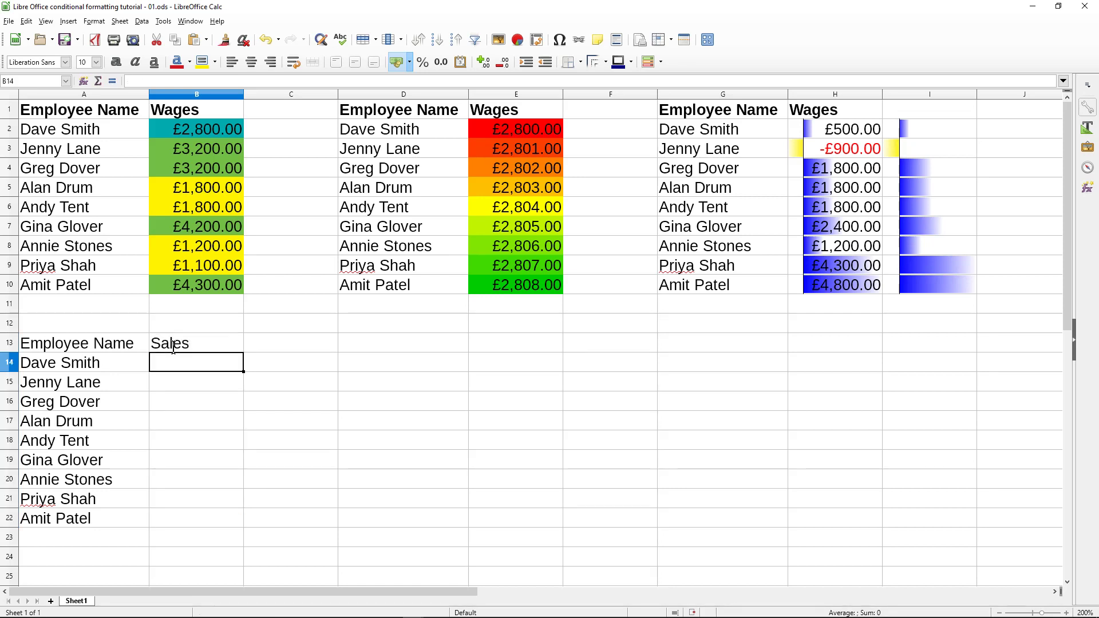
Step: Bold the A13:B13 headers and enter 5 as the first sales figure in B14
{"action": "left_click_drag", "start_coordinate": [173, 346], "coordinate": [111, 338]}
{"action": "key", "text": "ctrl+b"}
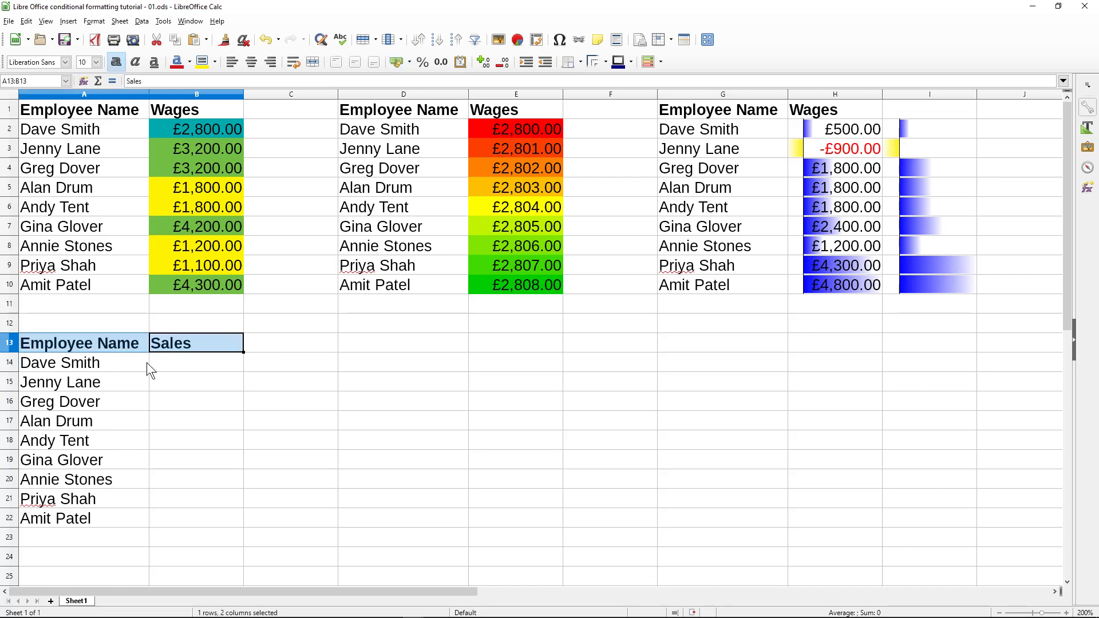
{"action": "left_click", "coordinate": [180, 359]}
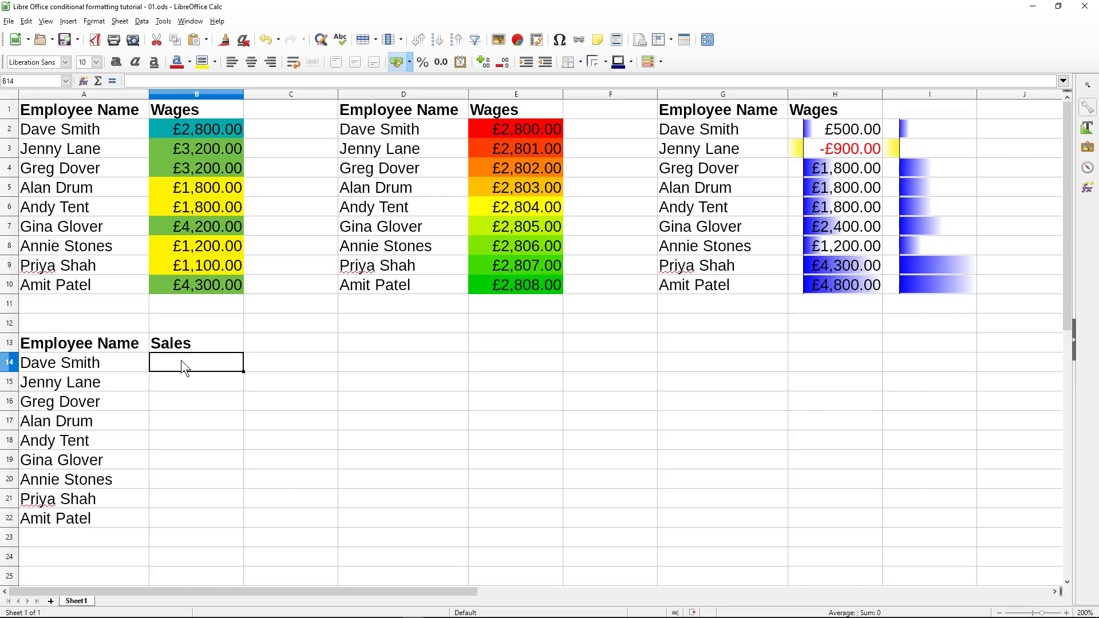
{"action": "type", "text": "5"}
{"action": "key", "text": "Return"}
{"action": "left_click", "coordinate": [181, 360]}
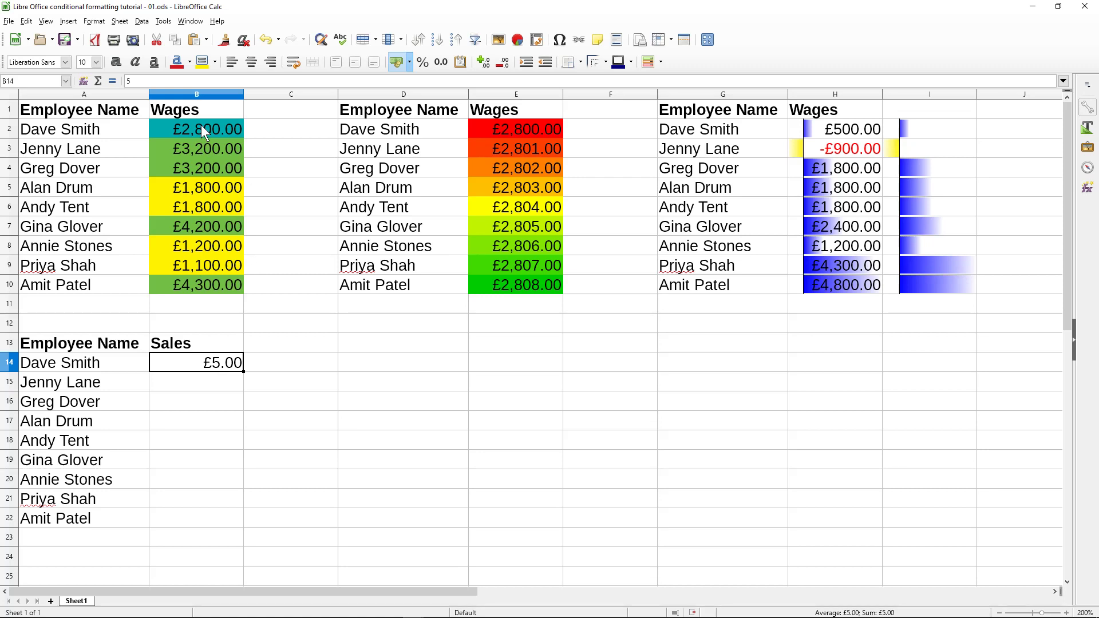
{"action": "left_click_drag", "start_coordinate": [208, 367], "coordinate": [207, 511]}
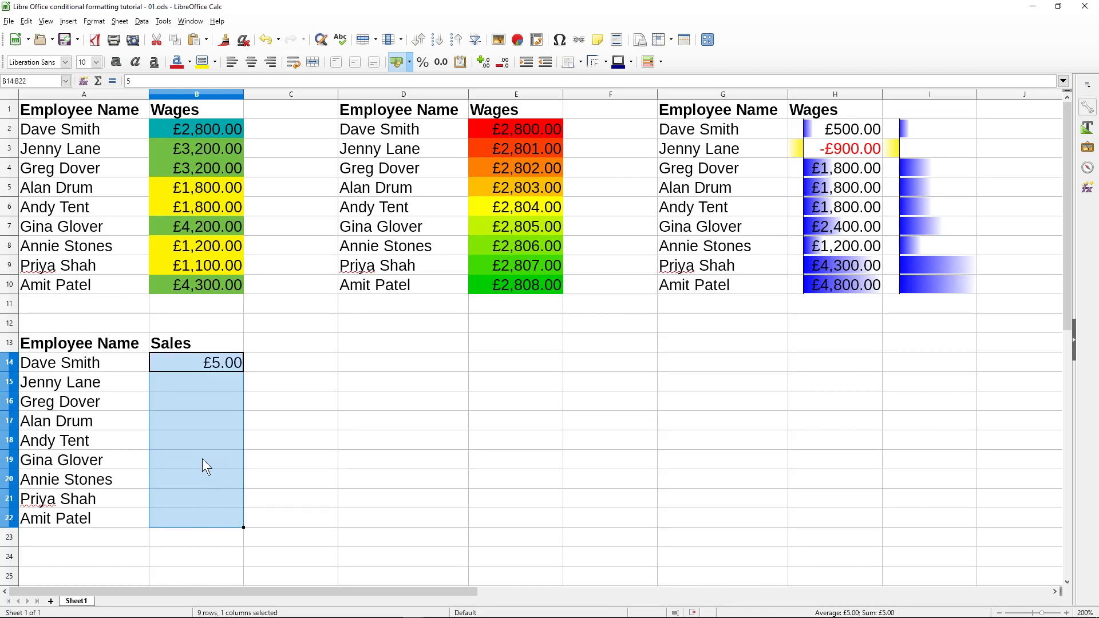
Step: Apply the General number format to the Sales cells B14:B22
{"action": "right_click", "coordinate": [215, 443]}
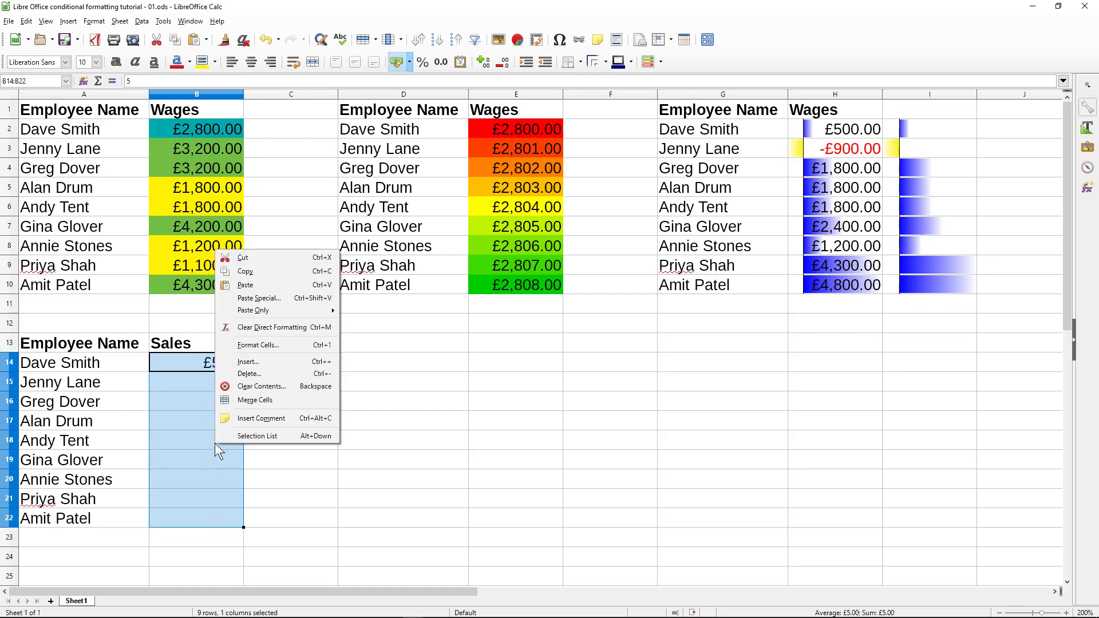
{"action": "left_click", "coordinate": [257, 345]}
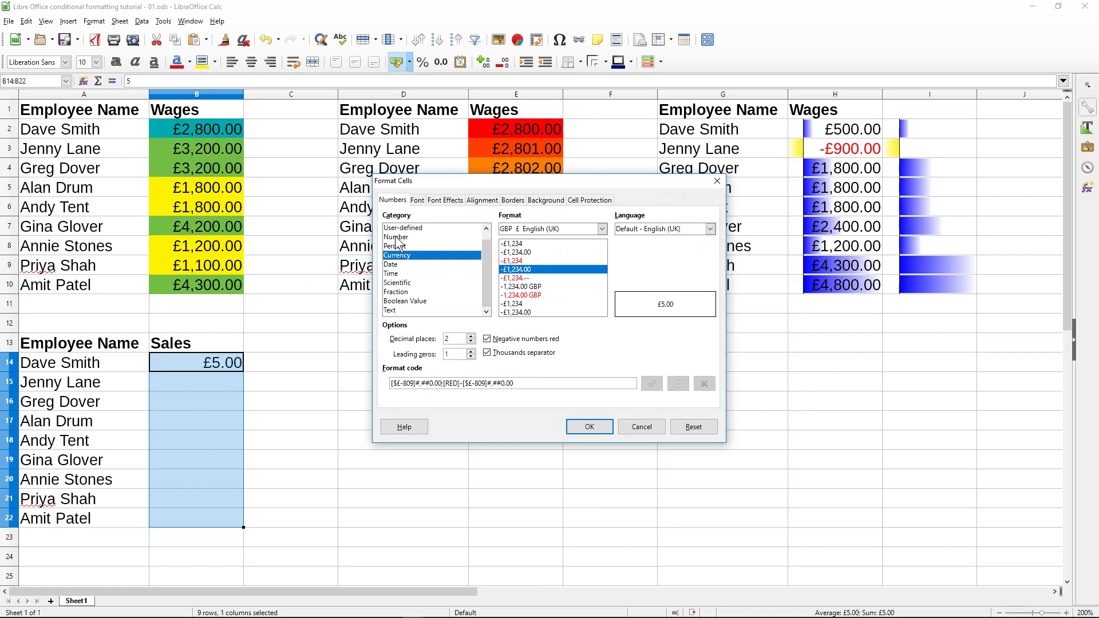
{"action": "left_click", "coordinate": [397, 237]}
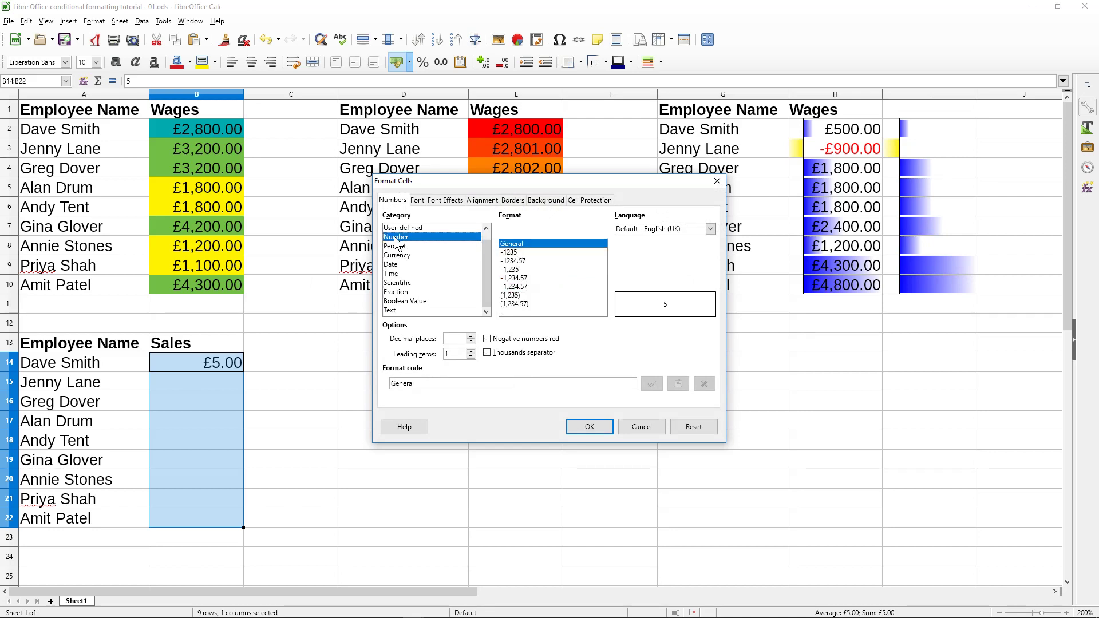
{"action": "left_click", "coordinate": [589, 427]}
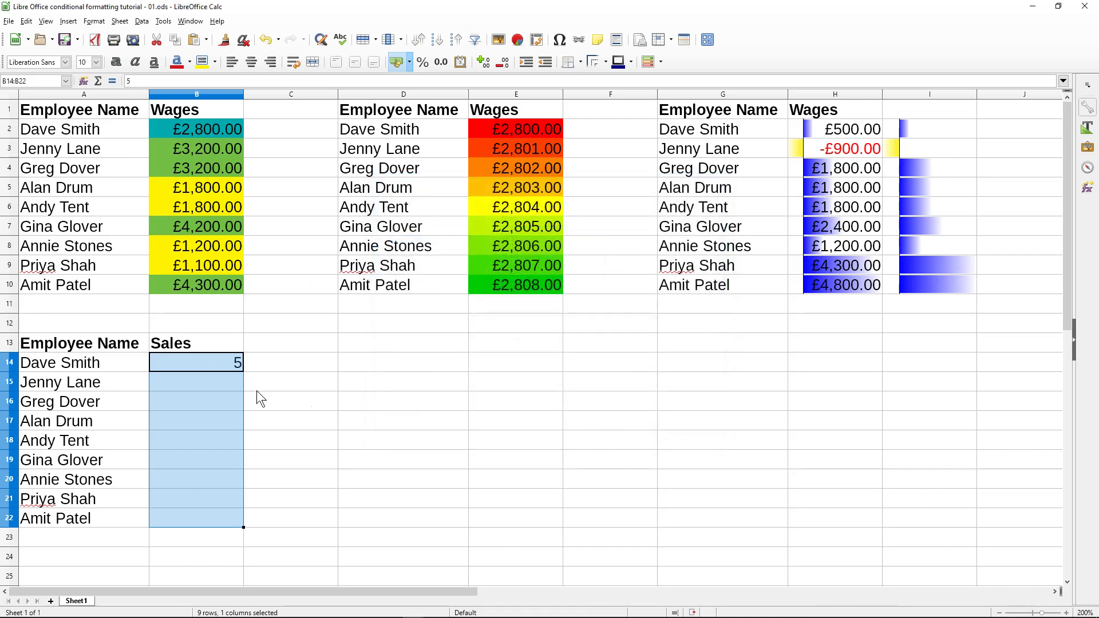
Step: Enter sales figures 10, 10, 20, 50, 60, 70, 90 and 95 into B15:B22
{"action": "left_click", "coordinate": [229, 378]}
{"action": "type", "text": "10"}
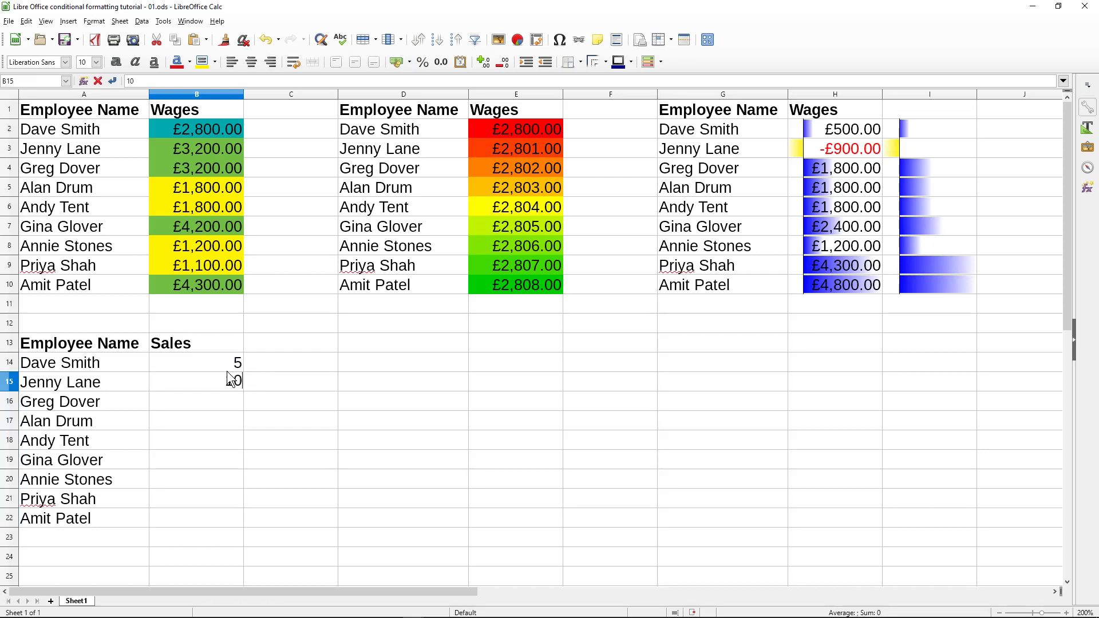
{"action": "key", "text": "Return"}
{"action": "type", "text": "10"}
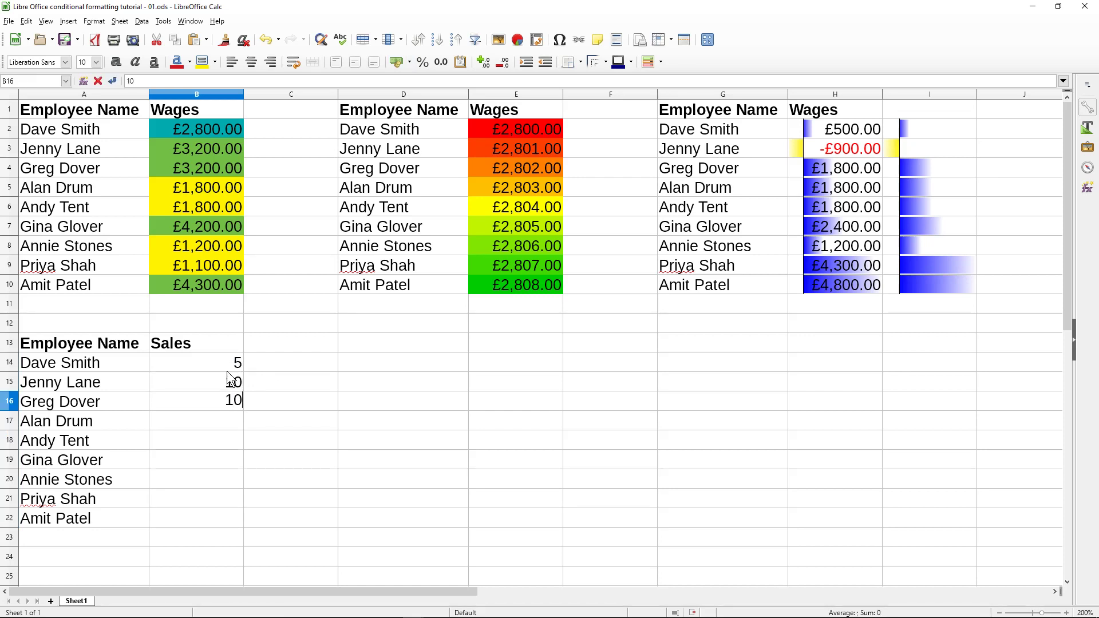
{"action": "key", "text": "Return"}
{"action": "type", "text": "20"}
{"action": "key", "text": "Return"}
{"action": "type", "text": "50"}
{"action": "key", "text": "Return"}
{"action": "type", "text": "60"}
{"action": "key", "text": "Return"}
{"action": "type", "text": "70"}
{"action": "key", "text": "Return"}
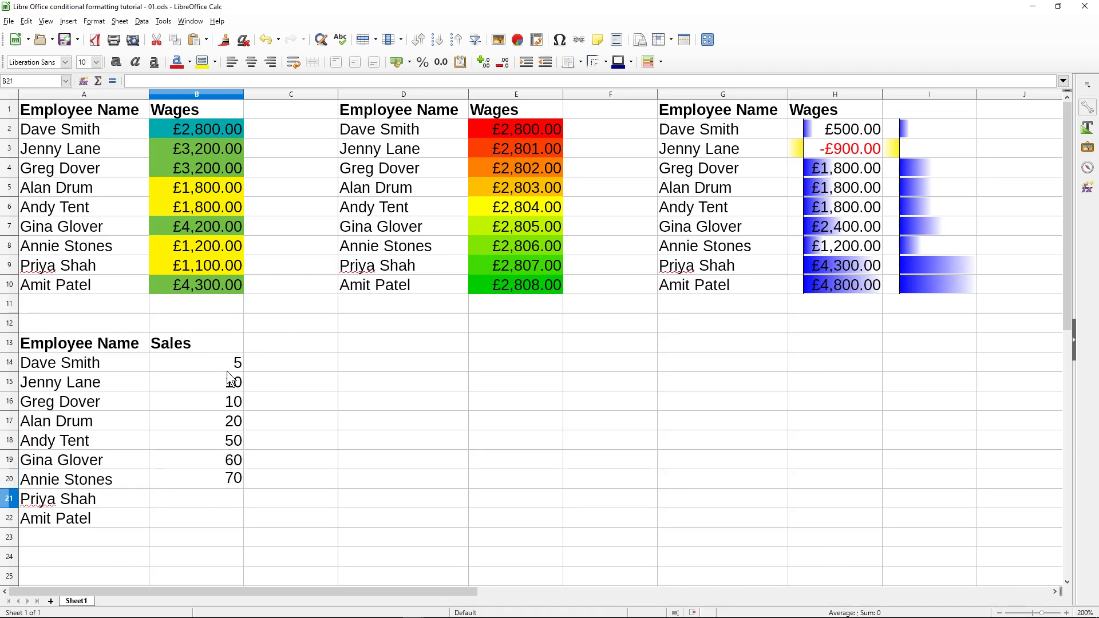
{"action": "type", "text": "90"}
{"action": "key", "text": "Return"}
{"action": "type", "text": "95"}
{"action": "key", "text": "Up"}
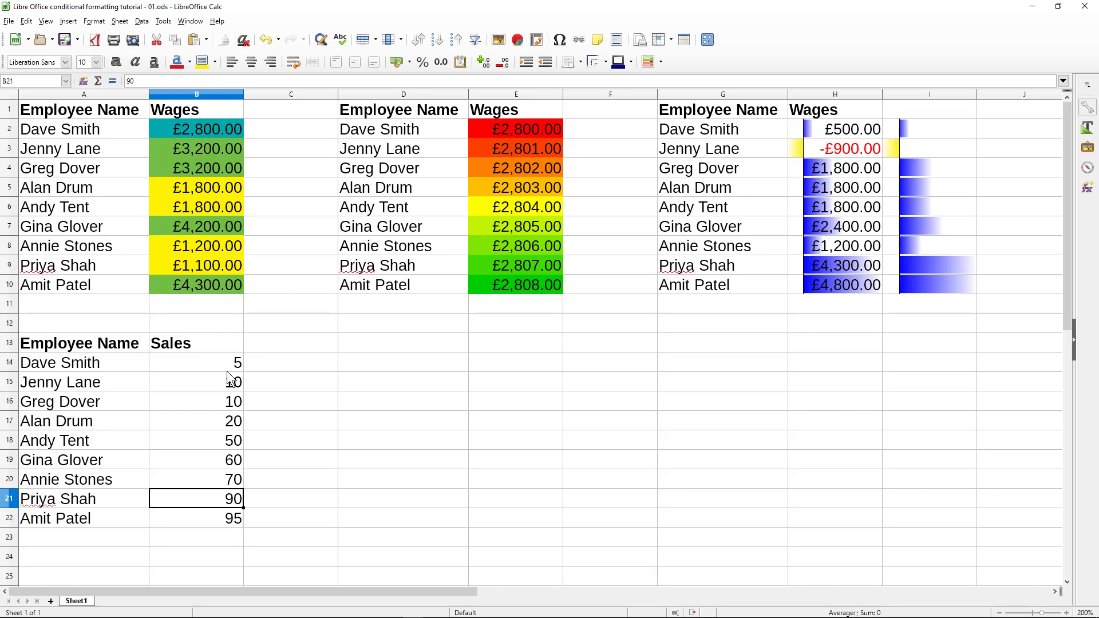
{"action": "left_click_drag", "start_coordinate": [215, 356], "coordinate": [218, 517]}
Step: Apply a 4 Traffic Lights icon set to the Sales figures
{"action": "left_click", "coordinate": [651, 62]}
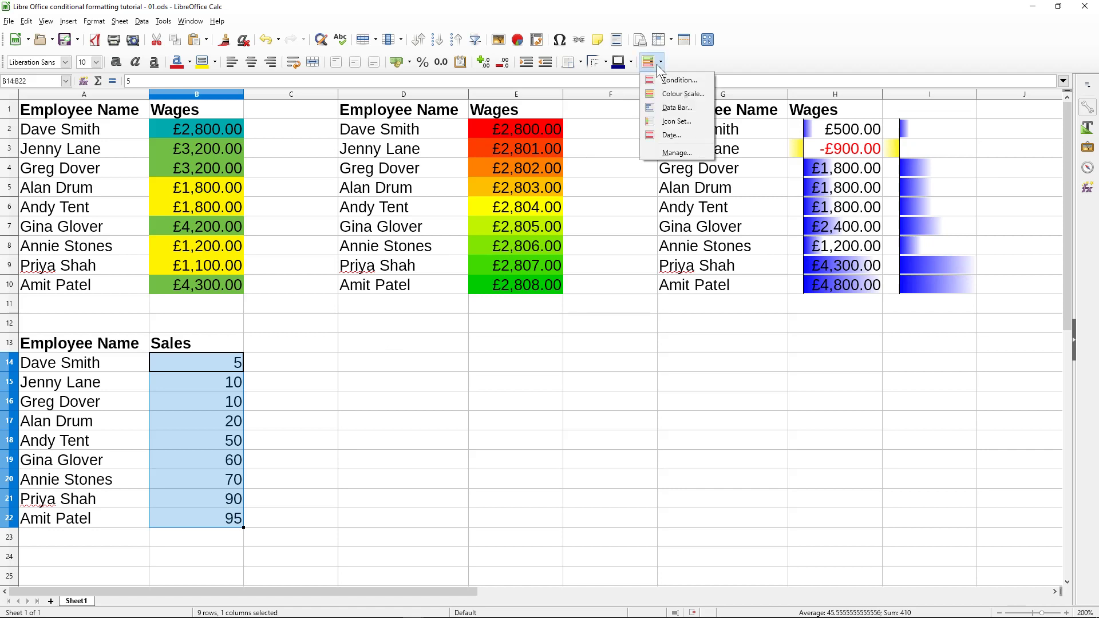
{"action": "left_click", "coordinate": [669, 121]}
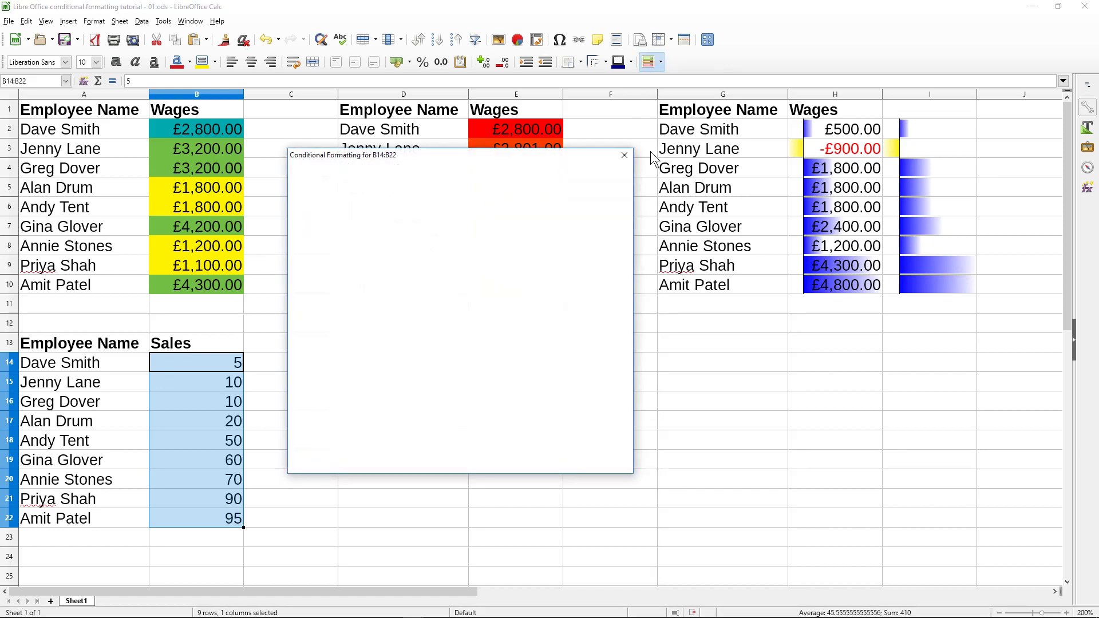
{"action": "left_click_drag", "start_coordinate": [455, 157], "coordinate": [546, 150]}
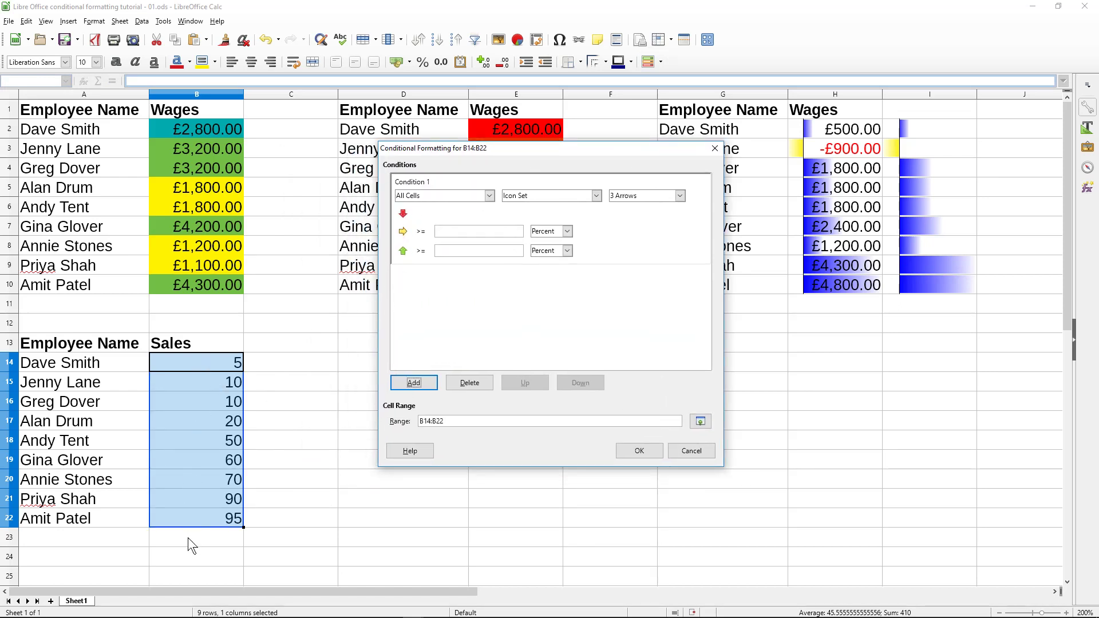
{"action": "left_click", "coordinate": [641, 197]}
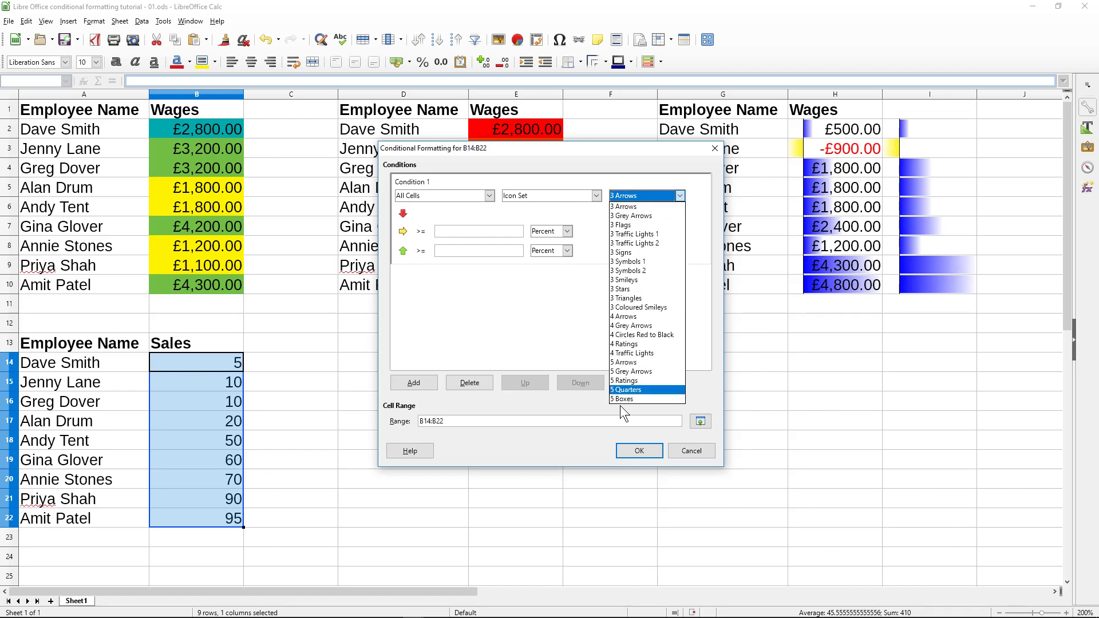
{"action": "left_click", "coordinate": [633, 355]}
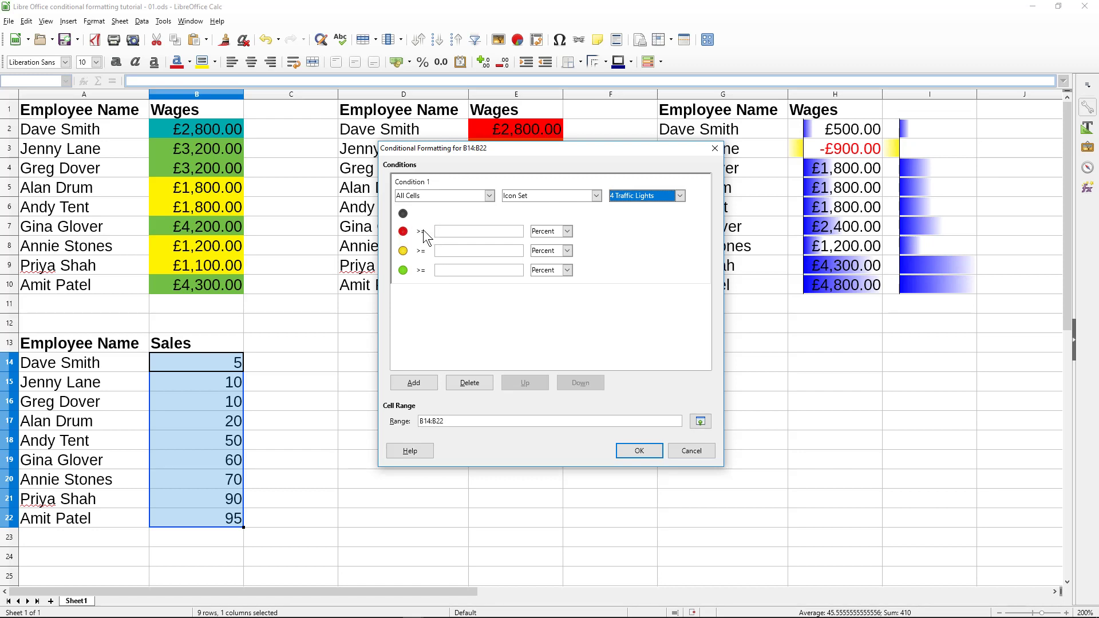
Step: Set the traffic-light percent thresholds to 5, 50 and 90 and confirm
{"action": "left_click", "coordinate": [549, 235]}
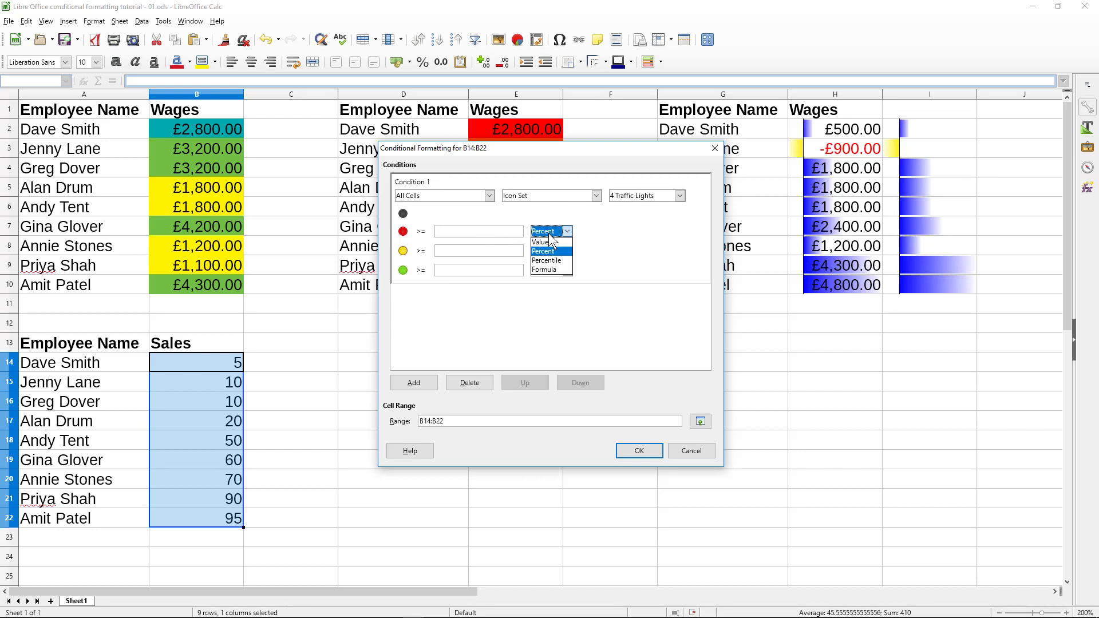
{"action": "left_click", "coordinate": [549, 233]}
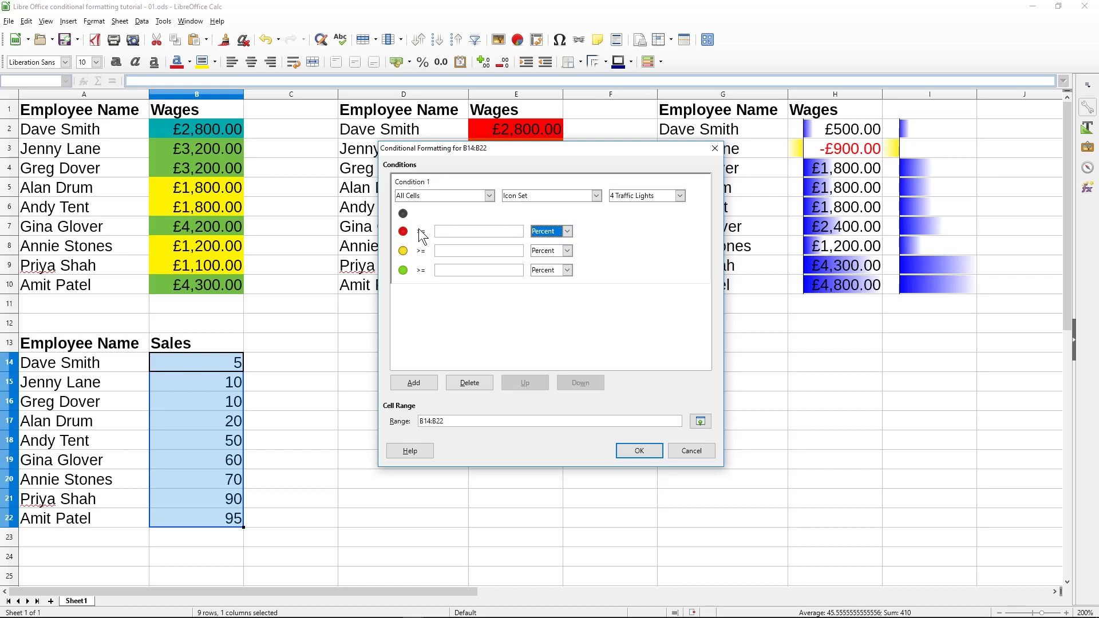
{"action": "left_click", "coordinate": [447, 232]}
{"action": "left_click", "coordinate": [544, 231]}
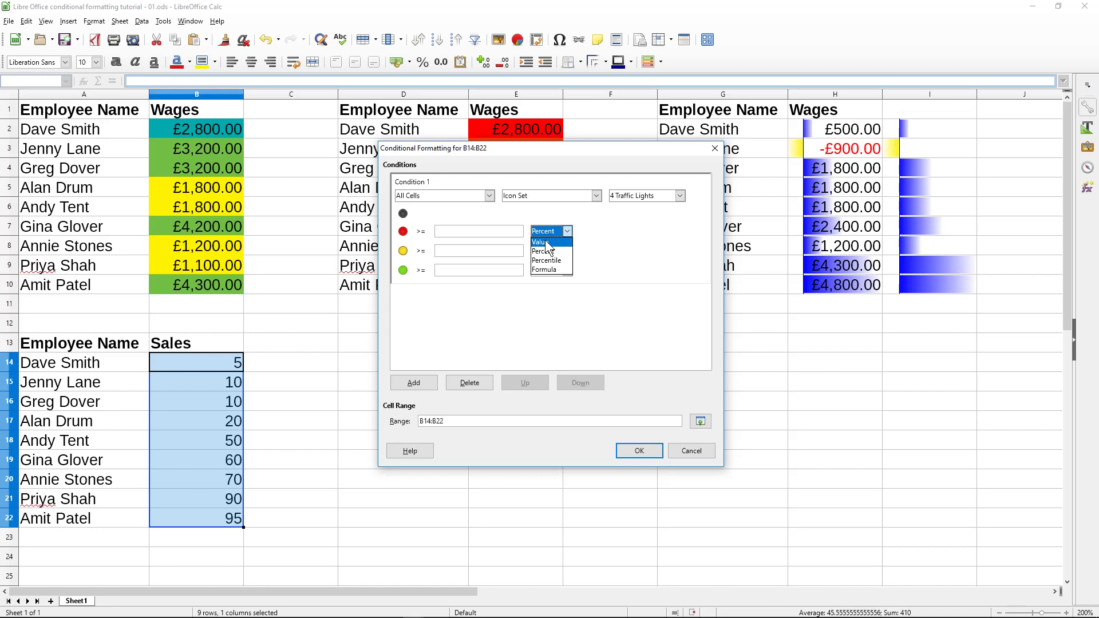
{"action": "left_click", "coordinate": [546, 253]}
{"action": "left_click", "coordinate": [478, 235]}
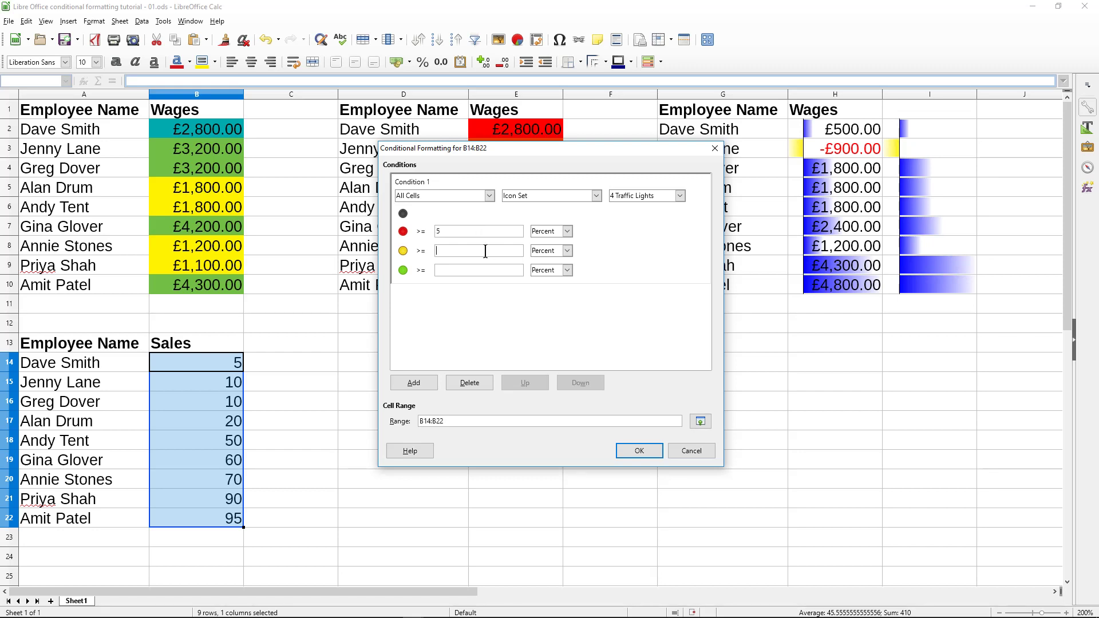
{"action": "type", "text": "0"}
{"action": "left_click", "coordinate": [636, 451]}
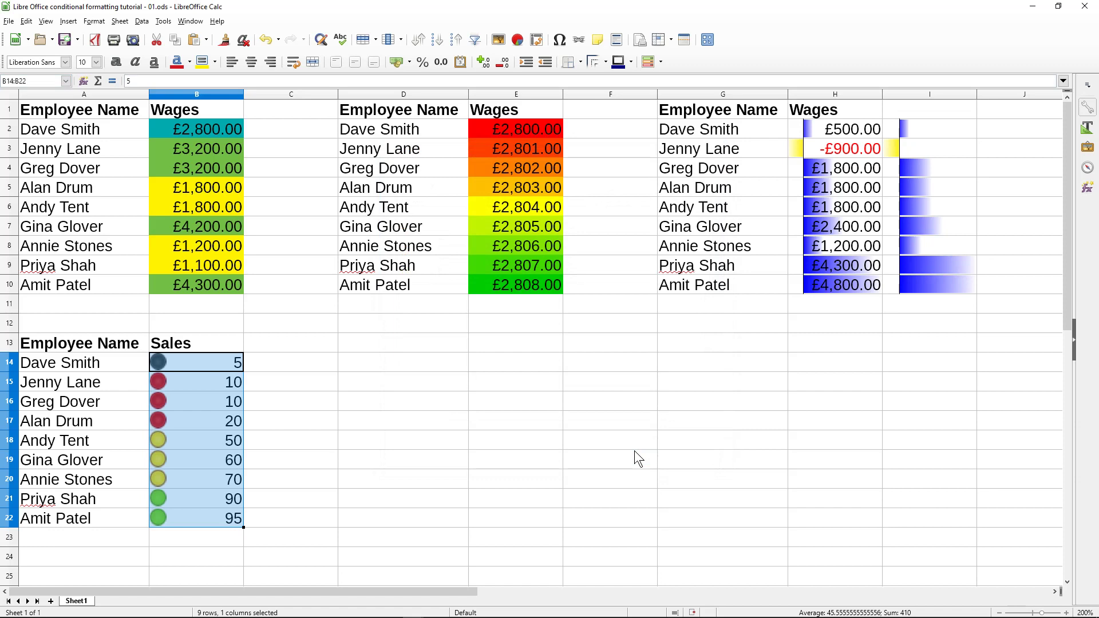
Step: Change the first sales figure in B14 to 2
{"action": "left_click", "coordinate": [318, 401]}
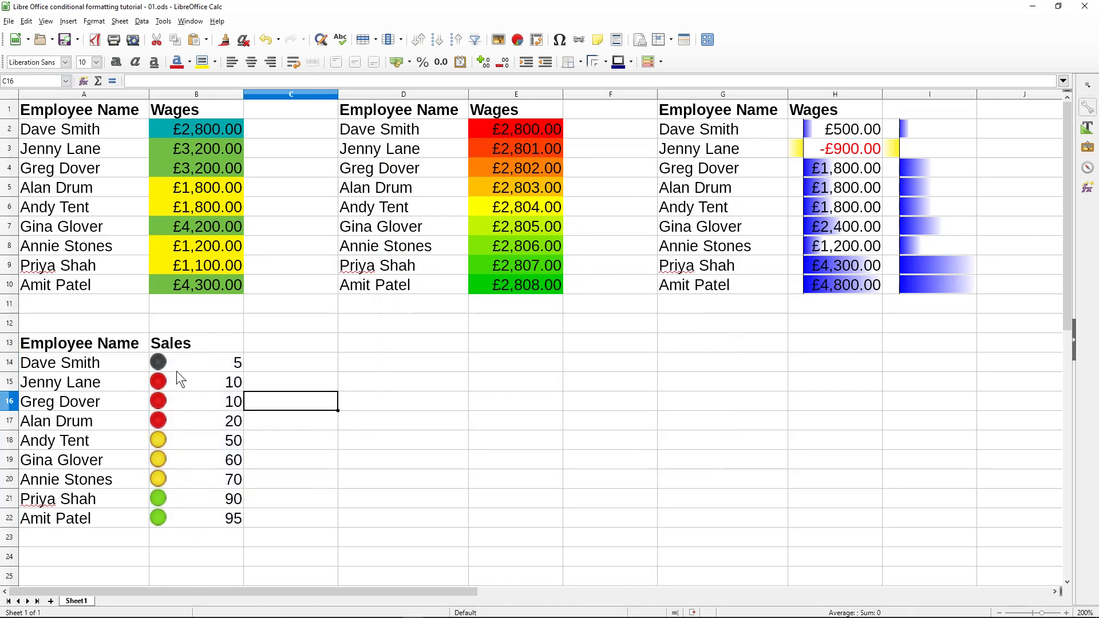
{"action": "left_click", "coordinate": [221, 363]}
{"action": "type", "text": "2"}
{"action": "left_click", "coordinate": [266, 363]}
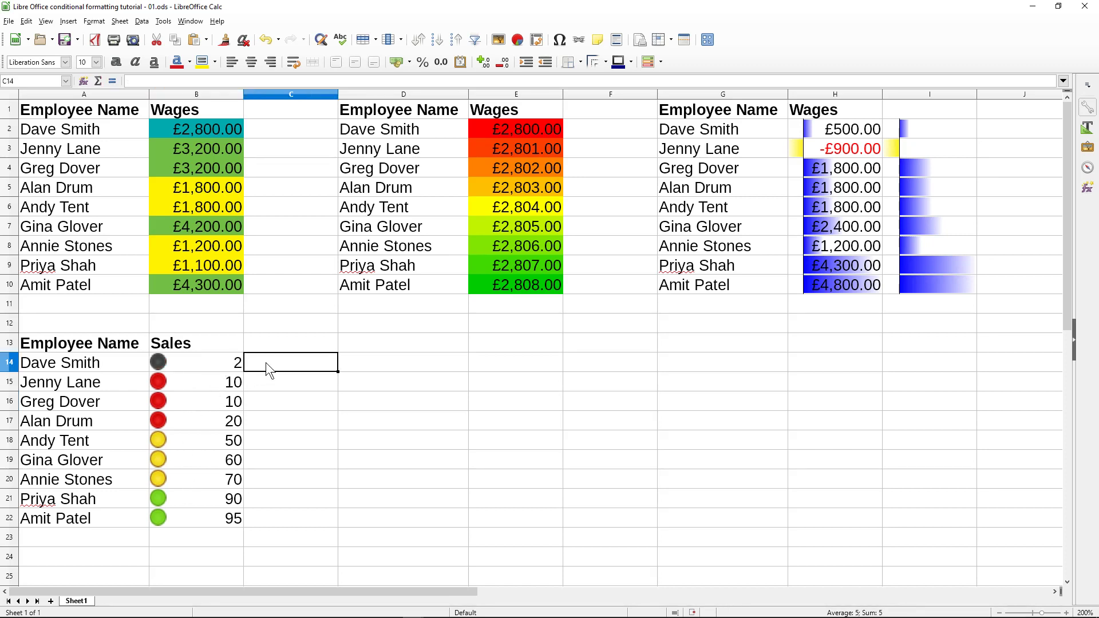
Step: Change the B15 sales figure to 8 and review the traffic-light icons
{"action": "left_click", "coordinate": [231, 369]}
{"action": "left_click", "coordinate": [232, 386]}
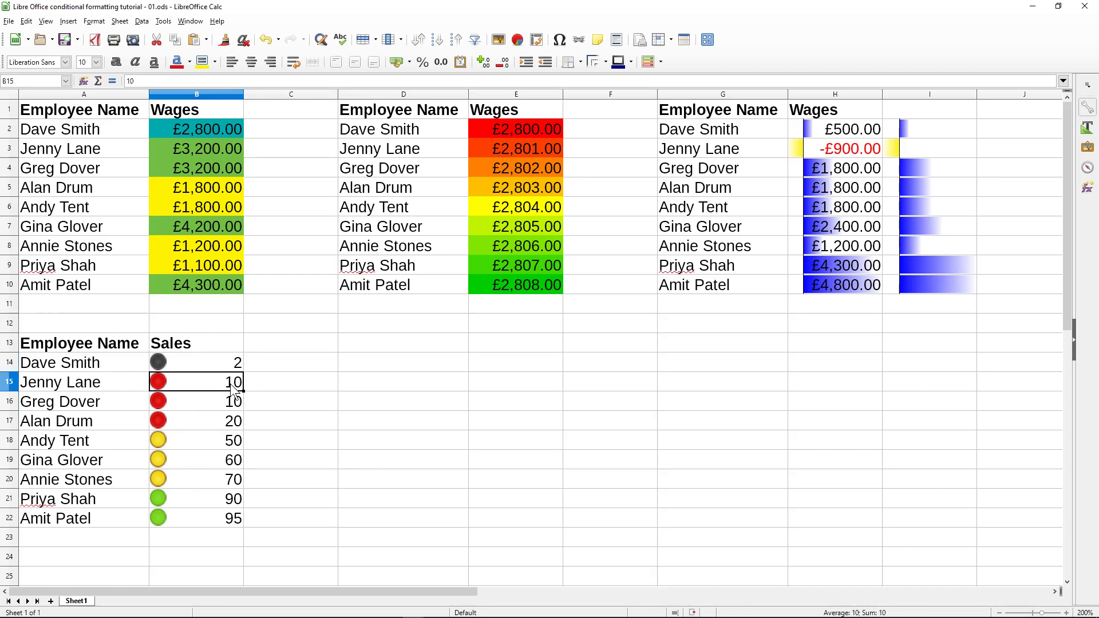
{"action": "type", "text": "6"}
{"action": "key", "text": "Return"}
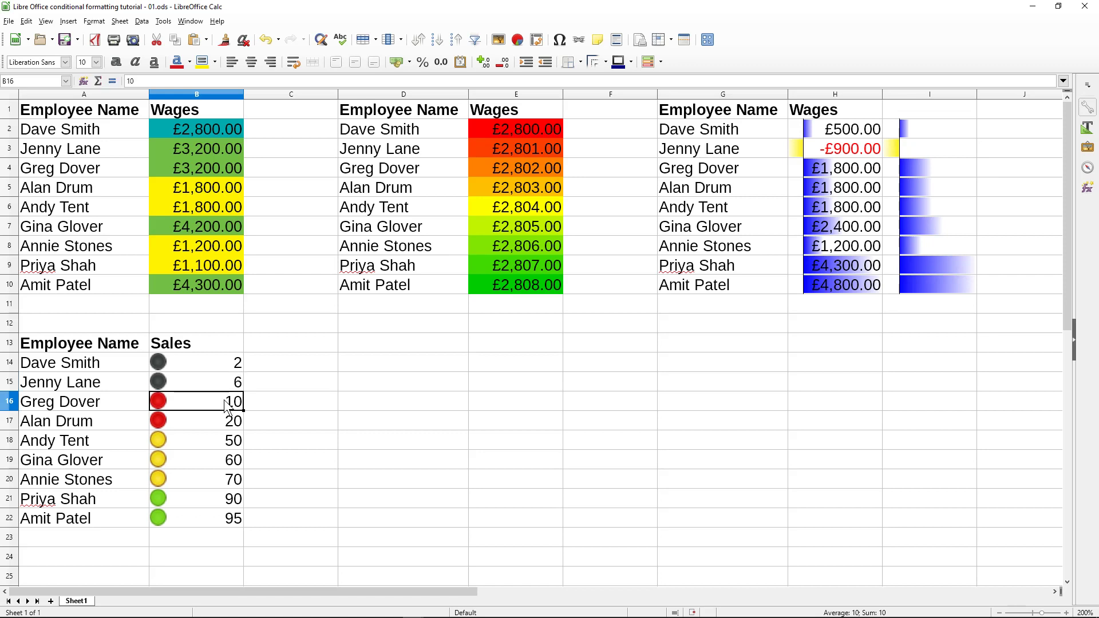
{"action": "left_click", "coordinate": [229, 389]}
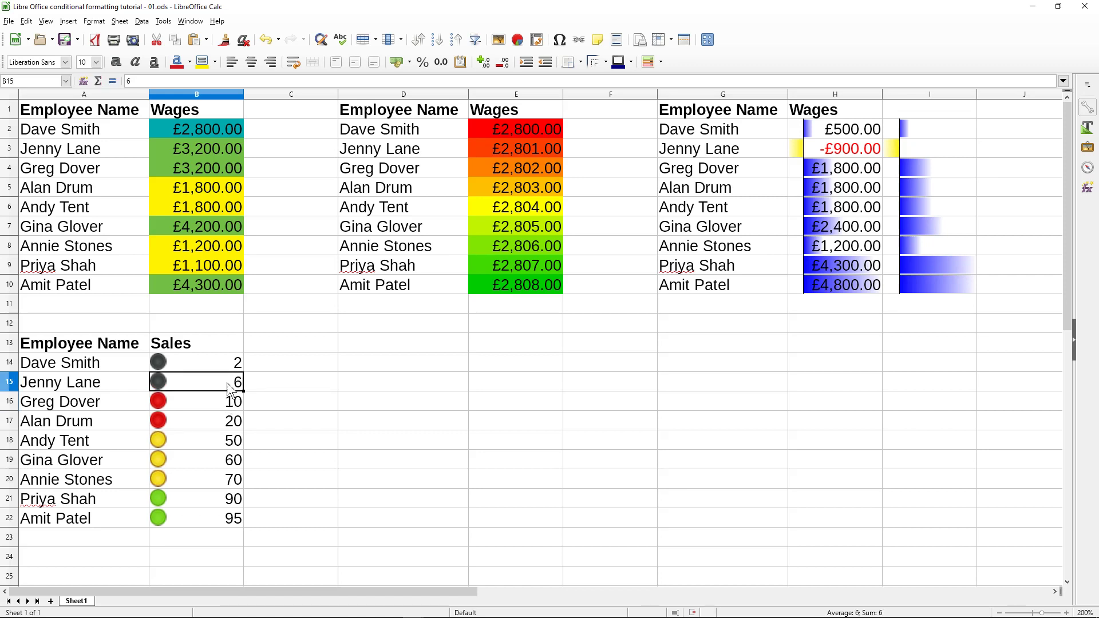
{"action": "type", "text": "8"}
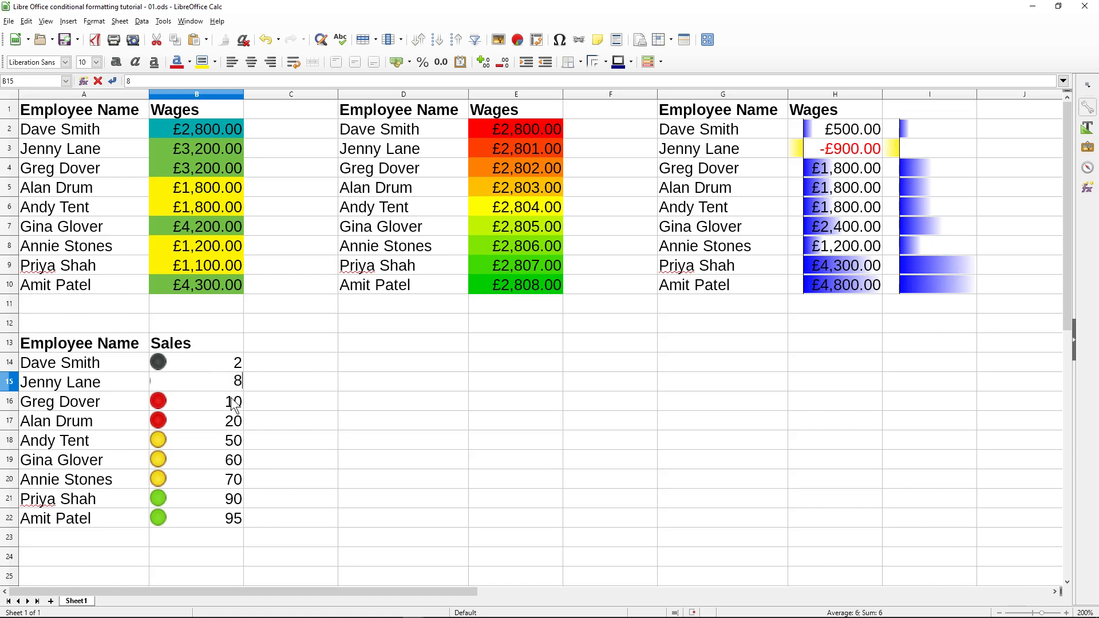
{"action": "key", "text": "Return"}
{"action": "left_click", "coordinate": [229, 382]}
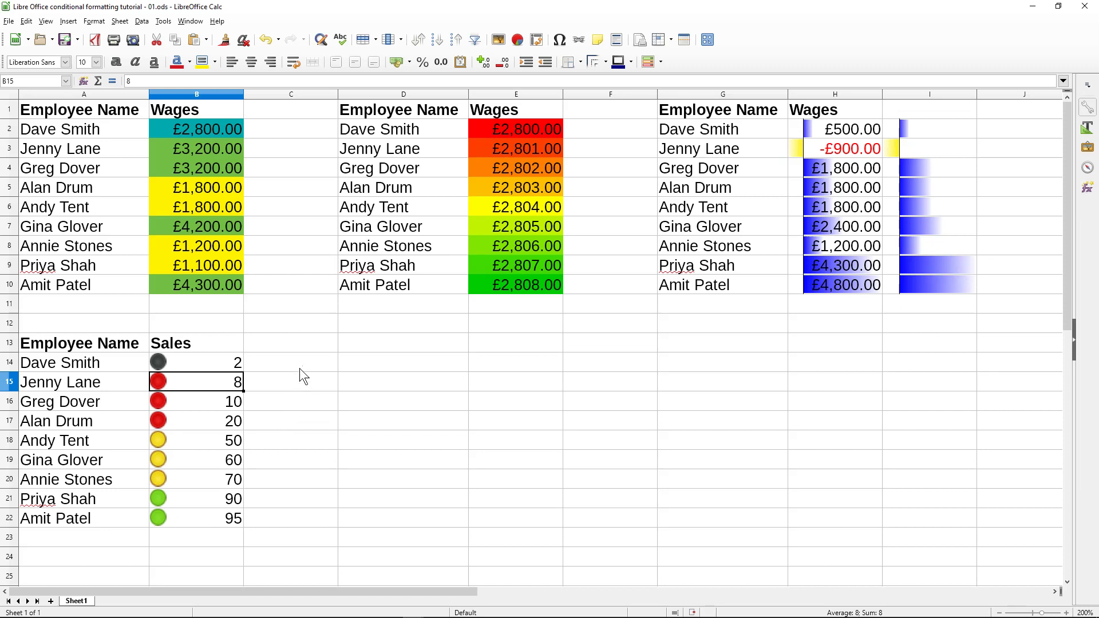
{"action": "left_click_drag", "start_coordinate": [194, 361], "coordinate": [201, 521]}
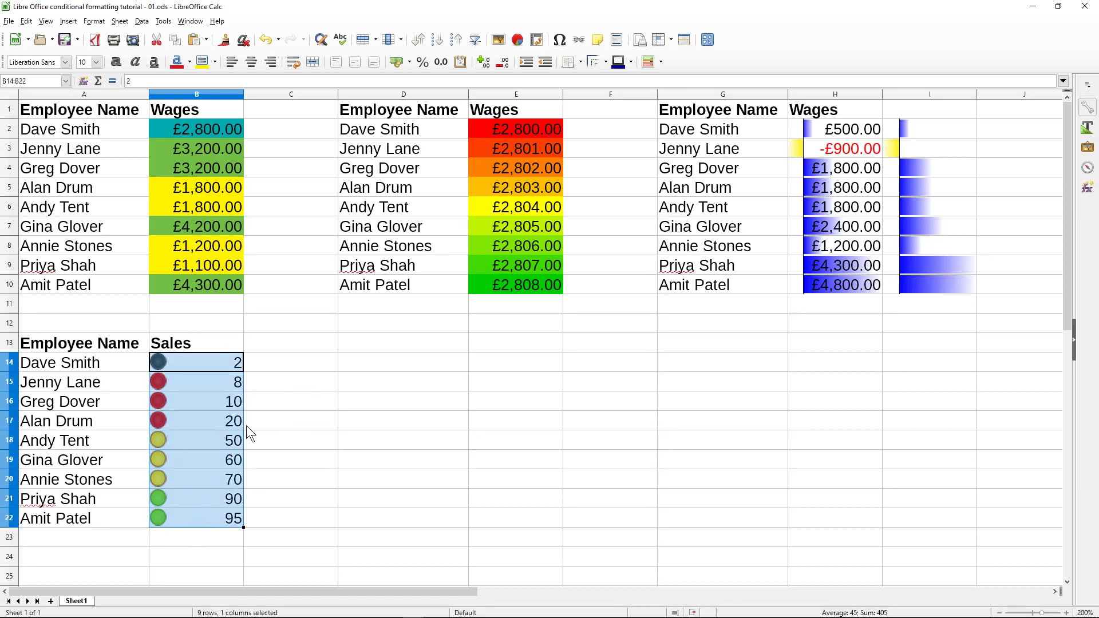
{"action": "left_click", "coordinate": [274, 421]}
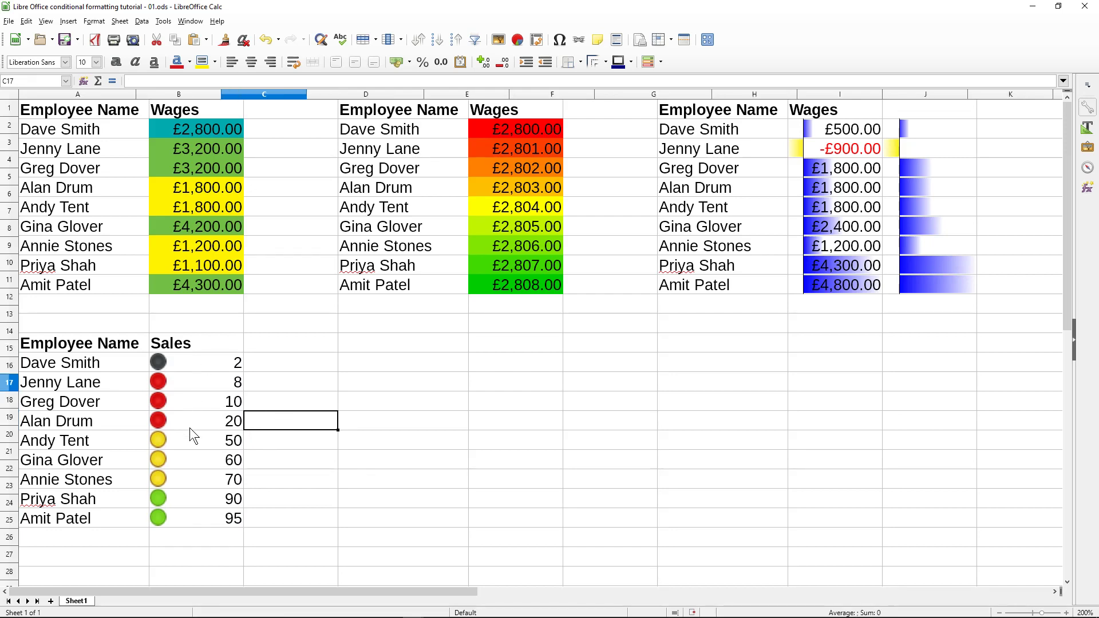
{"action": "scroll", "coordinate": [190, 427], "scroll_direction": "down", "scroll_amount": 2}
{"action": "scroll", "coordinate": [190, 427], "scroll_direction": "down", "scroll_amount": 1}
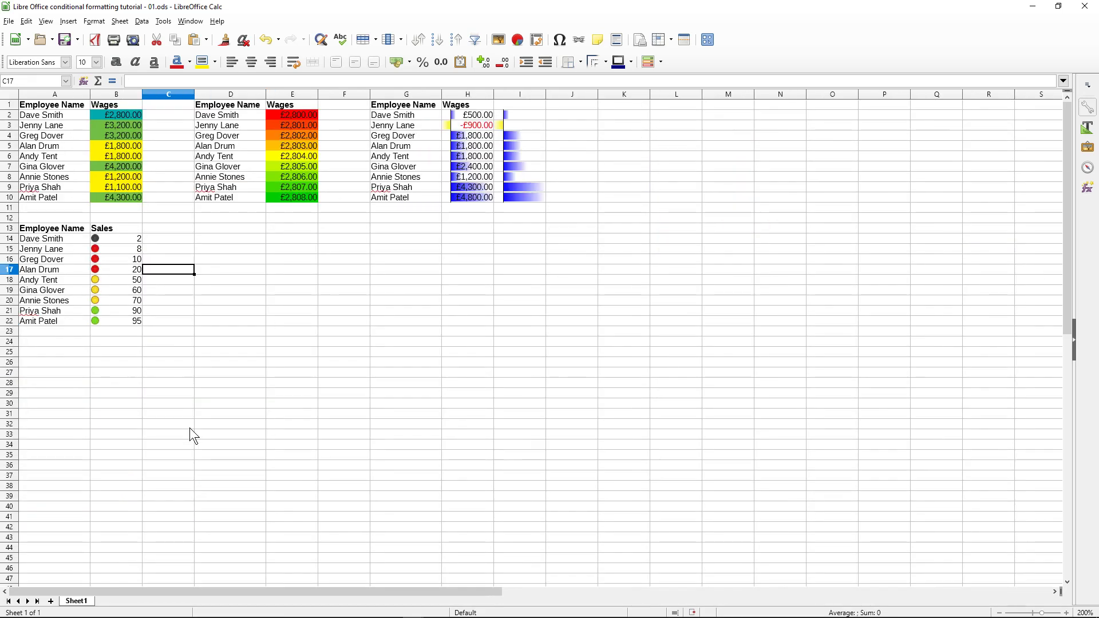
{"action": "scroll", "coordinate": [190, 427], "scroll_direction": "down", "scroll_amount": 2}
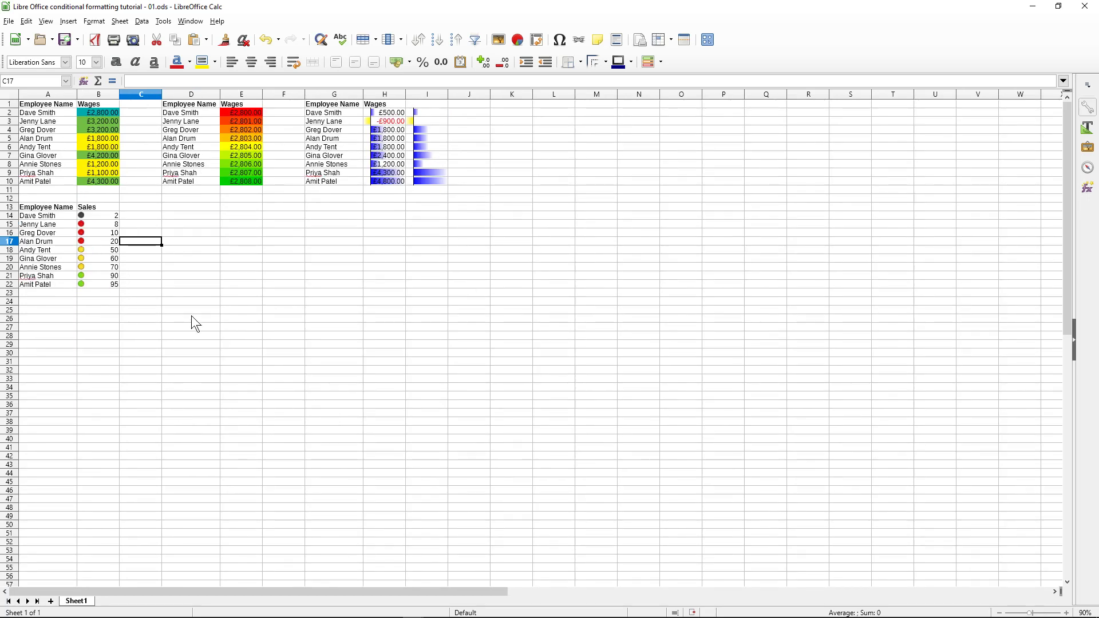
{"action": "scroll", "coordinate": [224, 359], "scroll_direction": "up", "scroll_amount": 1}
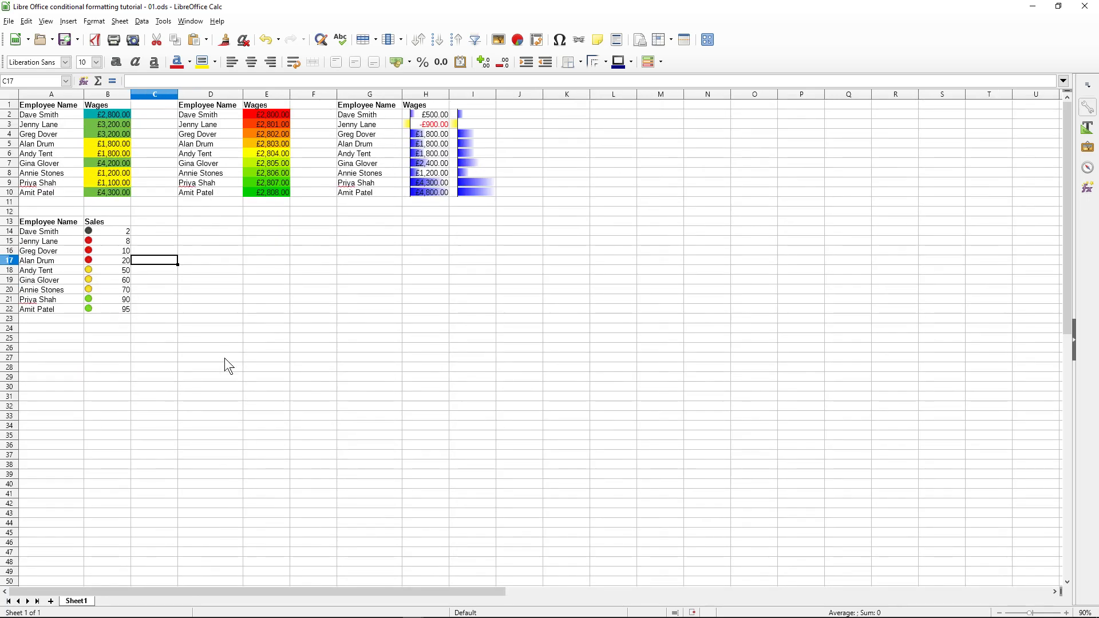
{"action": "scroll", "coordinate": [225, 358], "scroll_direction": "up", "scroll_amount": 1}
{"action": "scroll", "coordinate": [224, 358], "scroll_direction": "up", "scroll_amount": 3}
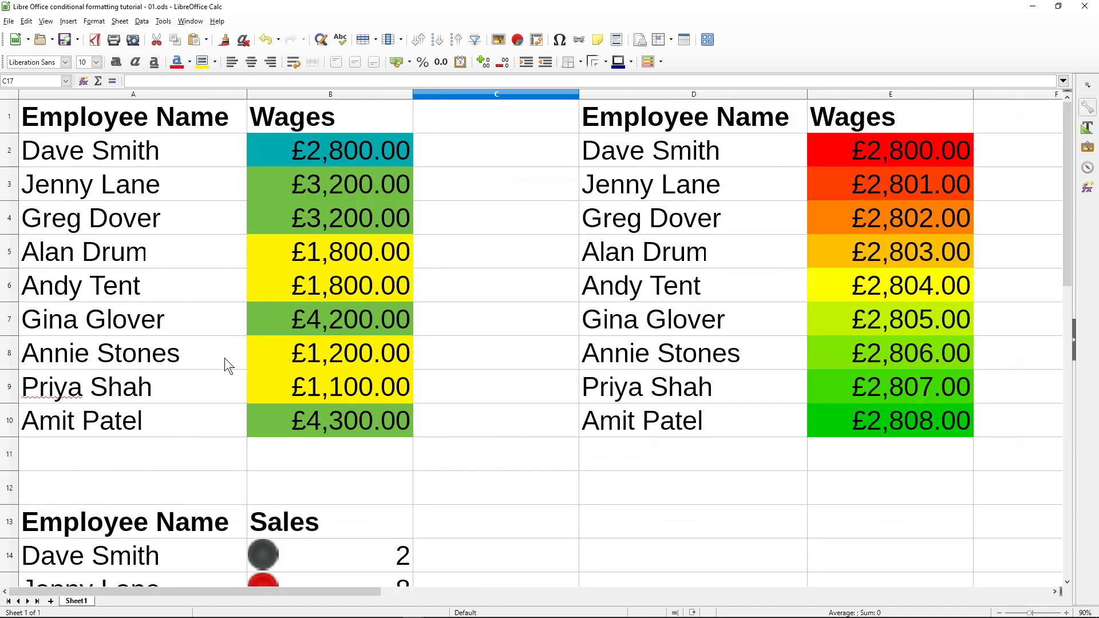
{"action": "scroll", "coordinate": [224, 359], "scroll_direction": "down", "scroll_amount": 5}
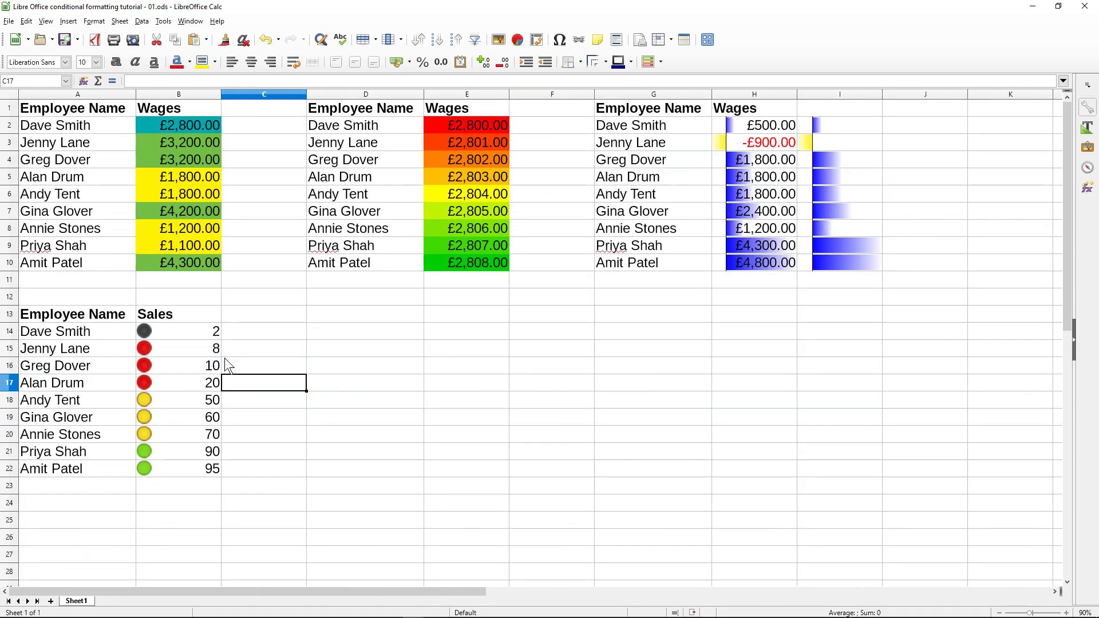
{"action": "scroll", "coordinate": [224, 358], "scroll_direction": "up", "scroll_amount": 1}
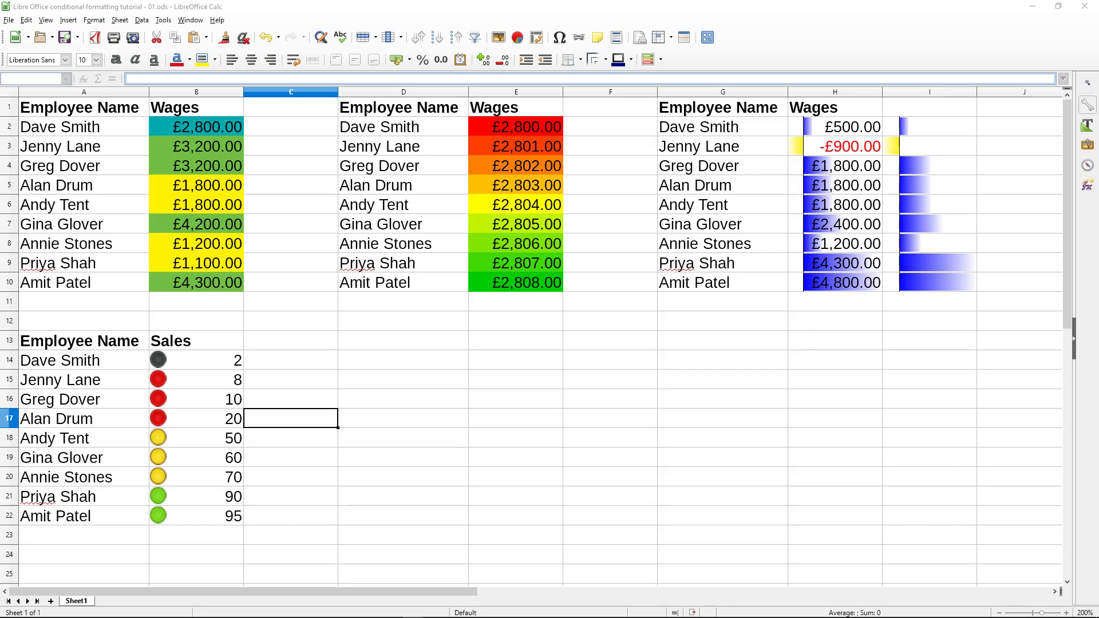
Step: Paste the wages table at D13 and add a 'Date' header in F13
{"action": "left_click", "coordinate": [403, 343]}
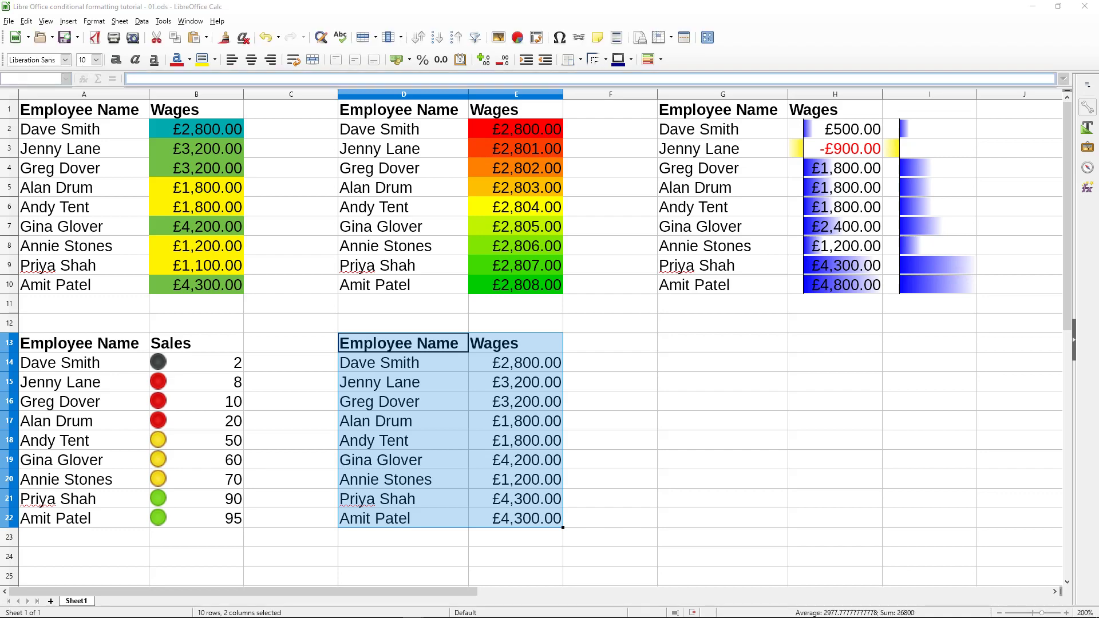
{"action": "left_click", "coordinate": [608, 343]}
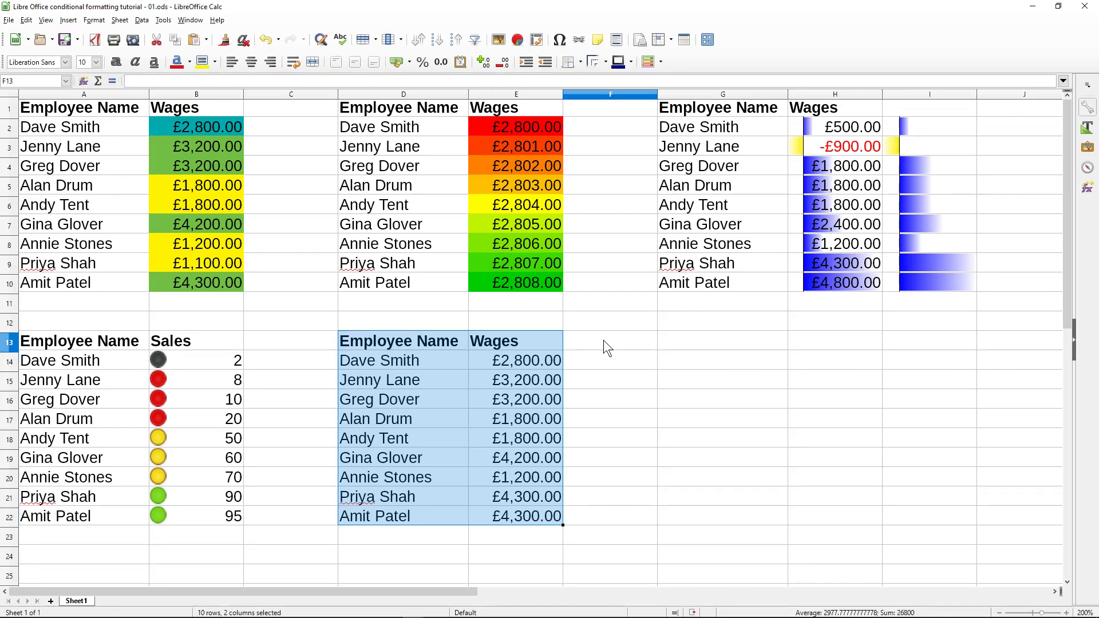
{"action": "type", "text": "Date"}
{"action": "key", "text": "Return"}
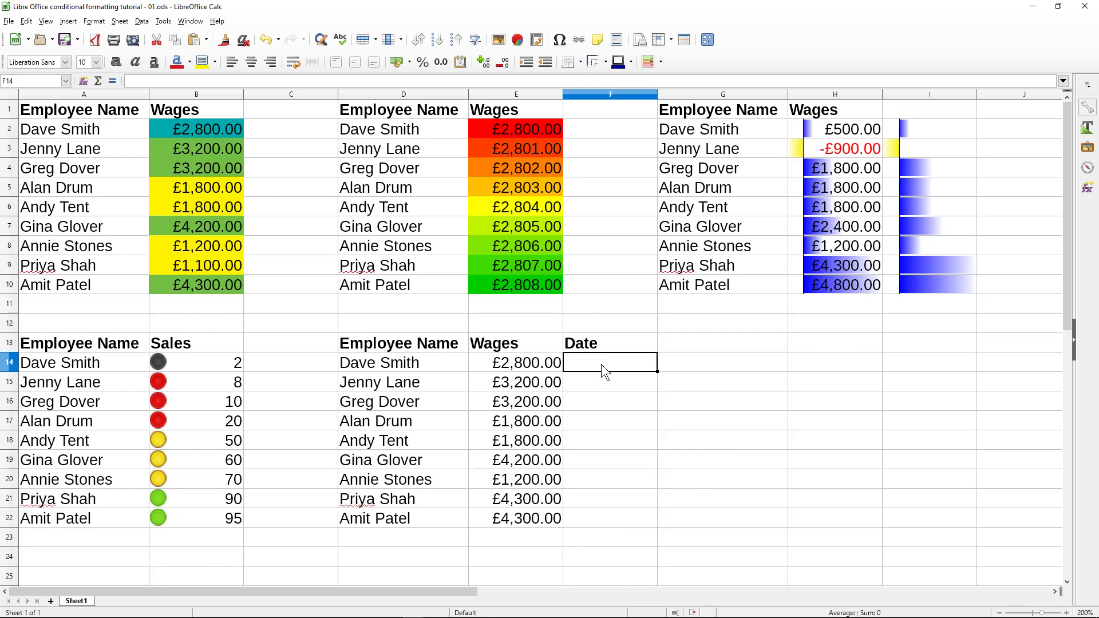
Step: Check today's date on the taskbar calendar, then type 25/09/2017 into F14
{"action": "mouse_move", "coordinate": [1041, 613]}
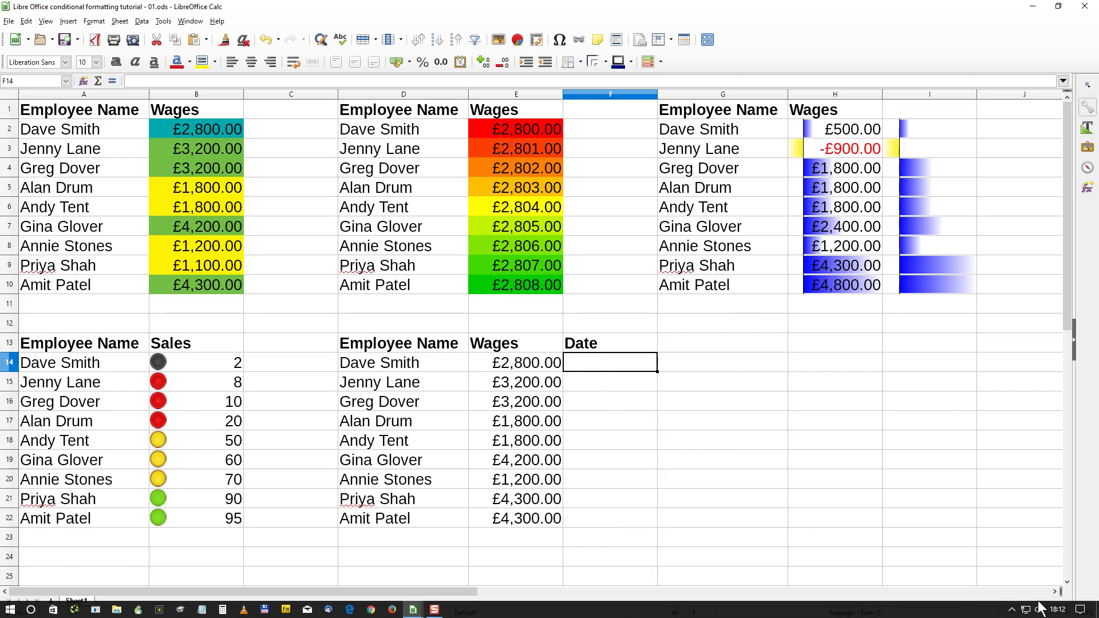
{"action": "left_click", "coordinate": [1054, 610]}
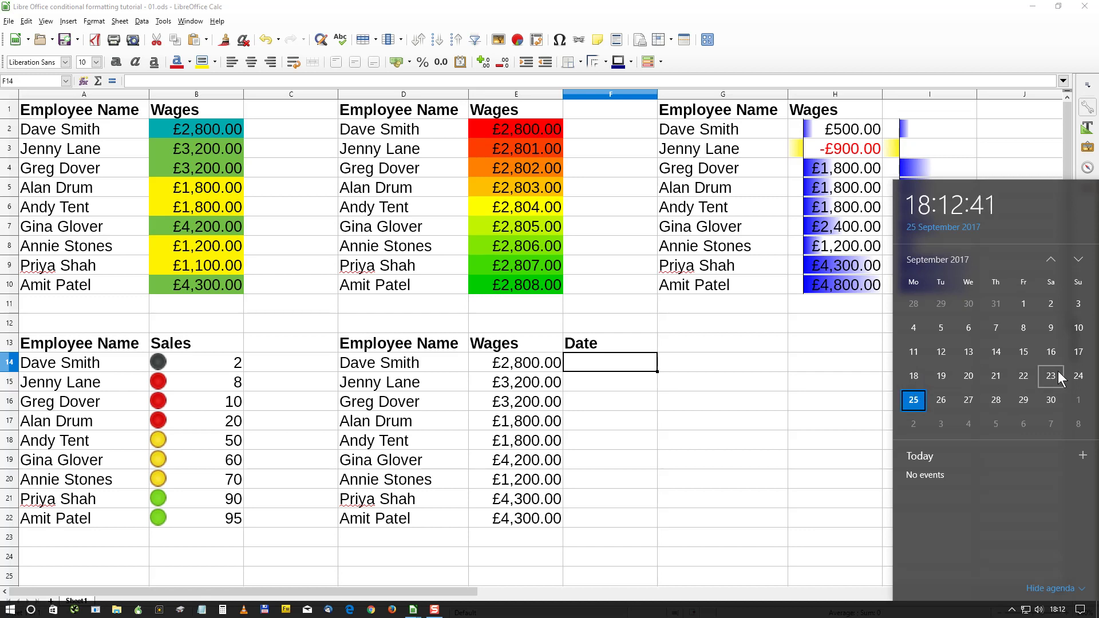
{"action": "left_click", "coordinate": [633, 360]}
{"action": "type", "text": "25"}
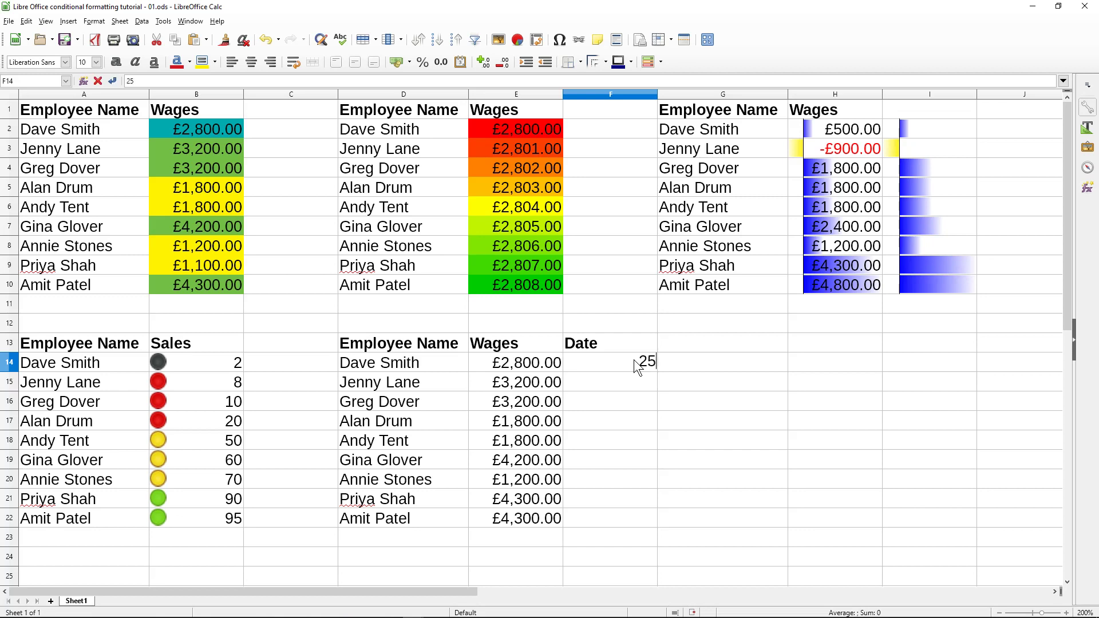
{"action": "type", "text": "/09/2017"}
Step: Enter 25/09/2017 in F14 and 18/09/2017 in F15
{"action": "key", "text": "Return"}
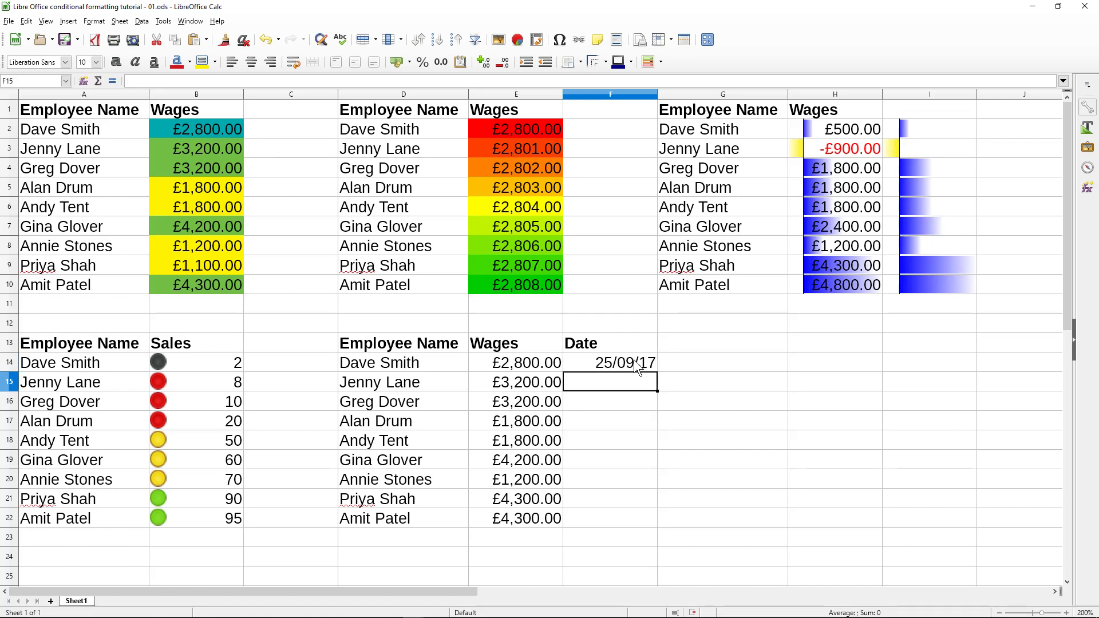
{"action": "left_click", "coordinate": [638, 367]}
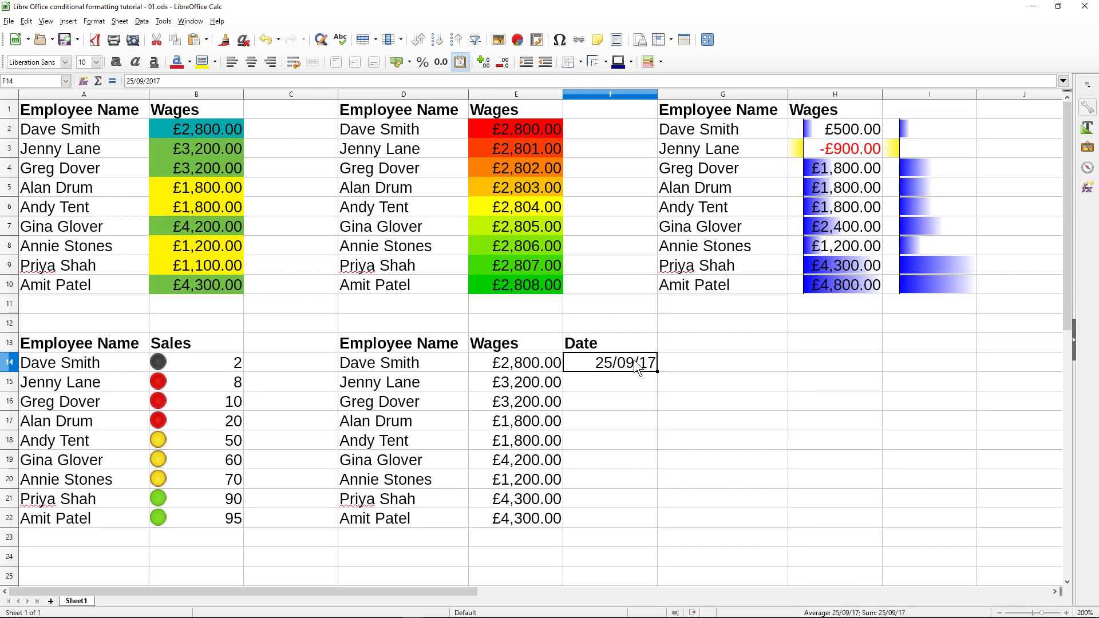
{"action": "key", "text": "Down"}
{"action": "type", "text": "18/07/"}
{"action": "key", "text": "BackSpace"}
{"action": "key", "text": "BackSpace"}
{"action": "key", "text": "BackSpace"}
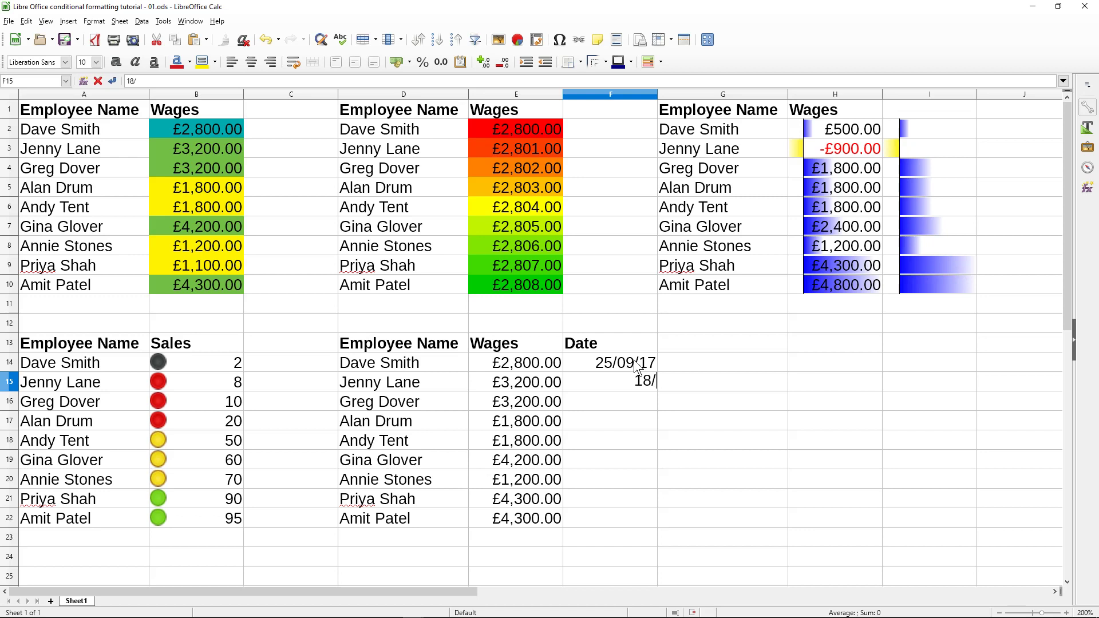
{"action": "type", "text": "9"}
{"action": "key", "text": "BackSpace"}
{"action": "type", "text": "09/2017"}
{"action": "key", "text": "Return"}
Step: Autofill F16:F20 with the following days, 19/09/17 through 23/09/17
{"action": "key", "text": "Up"}
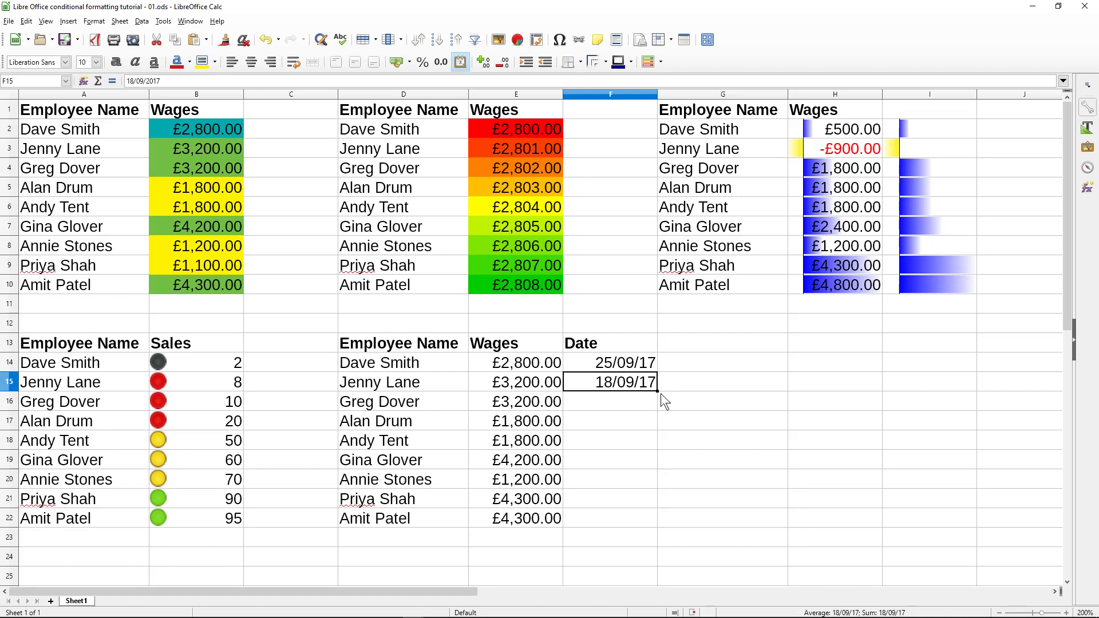
{"action": "left_click_drag", "start_coordinate": [657, 391], "coordinate": [653, 487]}
{"action": "left_click_drag", "start_coordinate": [635, 426], "coordinate": [636, 426]}
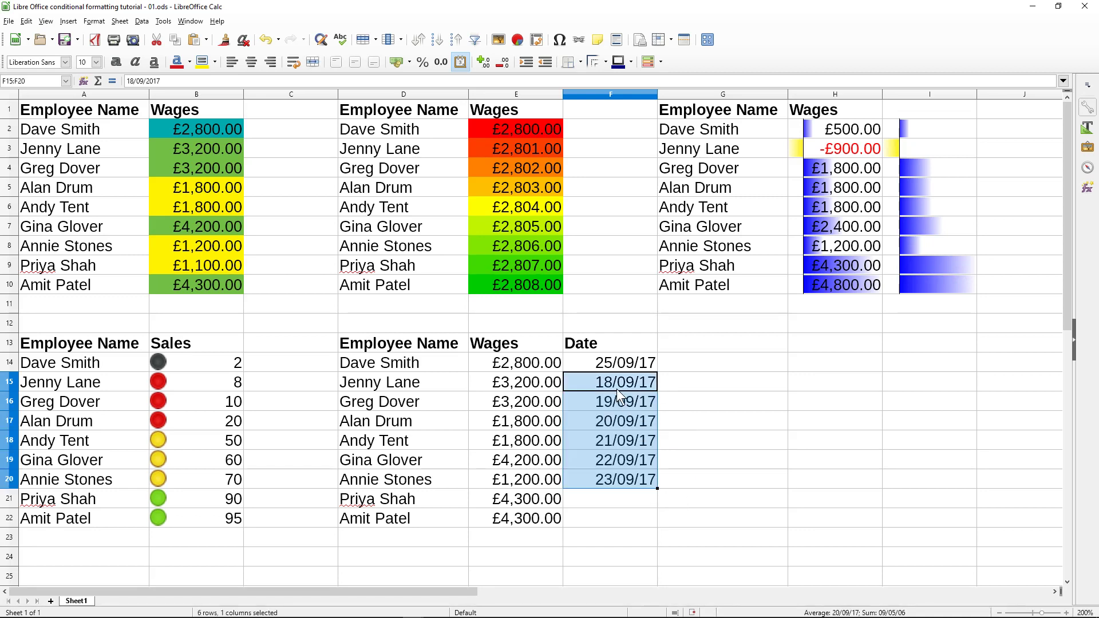
{"action": "left_click", "coordinate": [627, 496]}
Step: Copy the 25/09/17 date into F21 and F22, then select F14:F22
{"action": "key", "text": "Up"}
{"action": "key", "text": "Up"}
{"action": "key", "text": "Up"}
{"action": "key", "text": "Up"}
{"action": "key", "text": "Up"}
{"action": "key", "text": "Up"}
{"action": "key", "text": "Up"}
{"action": "key", "text": "ctrl+c"}
{"action": "left_click", "coordinate": [619, 492]}
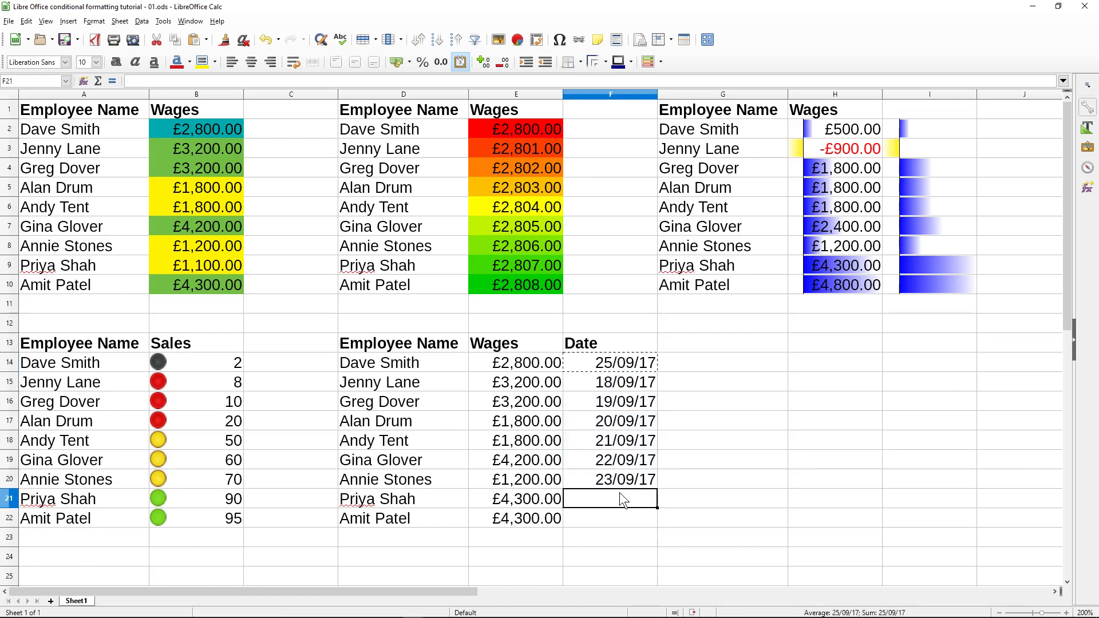
{"action": "key", "text": "ctrl+v"}
{"action": "left_click", "coordinate": [622, 517]}
{"action": "key", "text": "ctrl+v"}
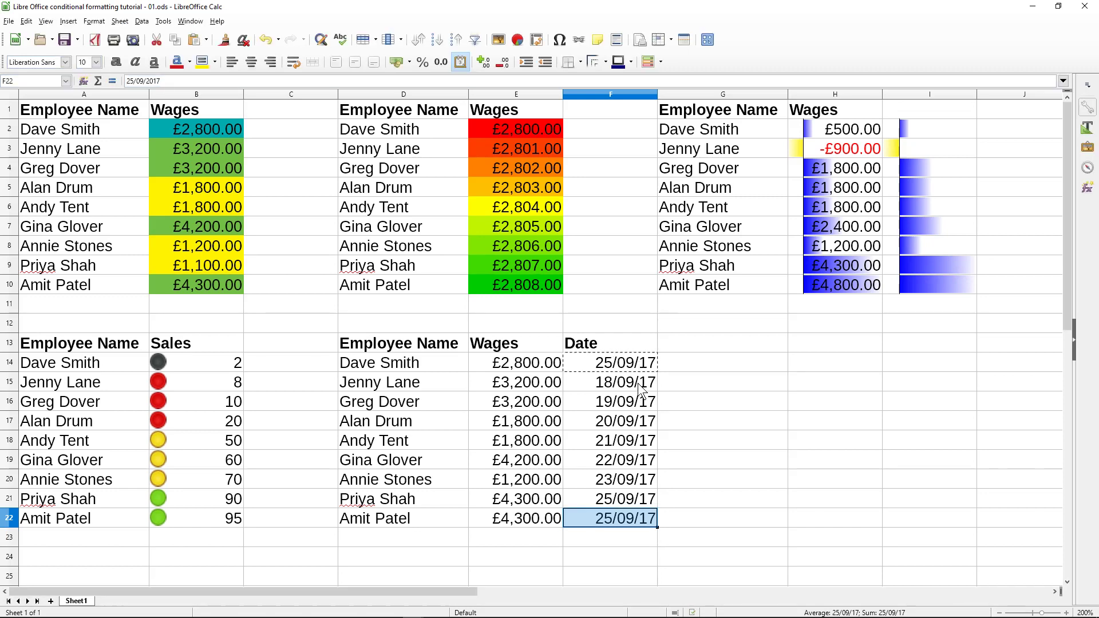
{"action": "left_click_drag", "start_coordinate": [626, 369], "coordinate": [633, 521]}
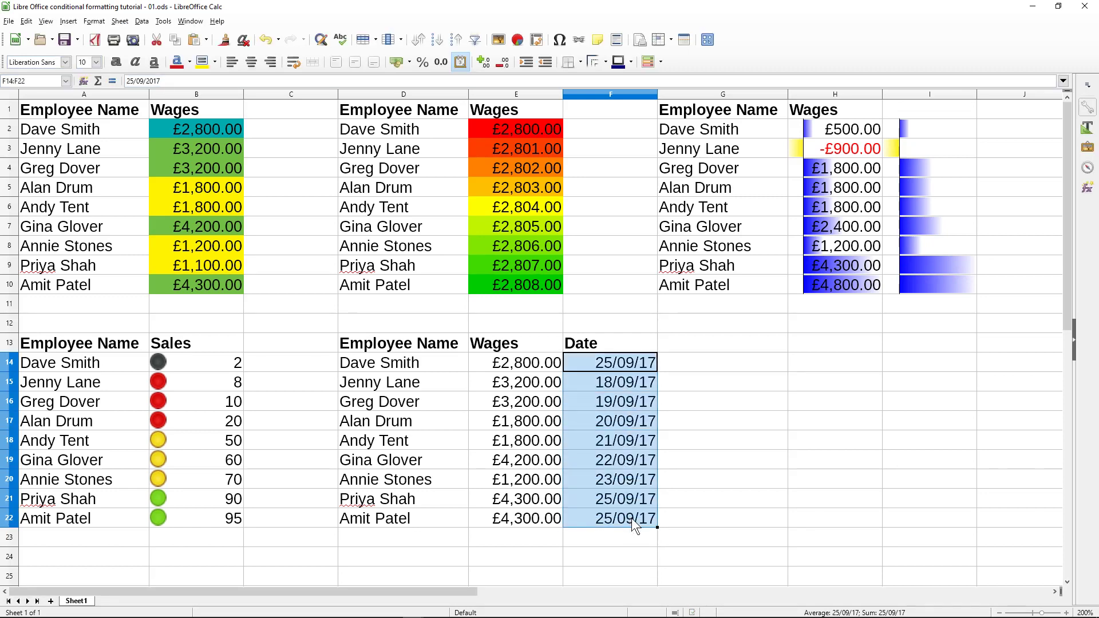
Step: Add a Date conditional format on the selected dates with Date is Last week
{"action": "left_click", "coordinate": [661, 62]}
{"action": "left_click", "coordinate": [672, 135]}
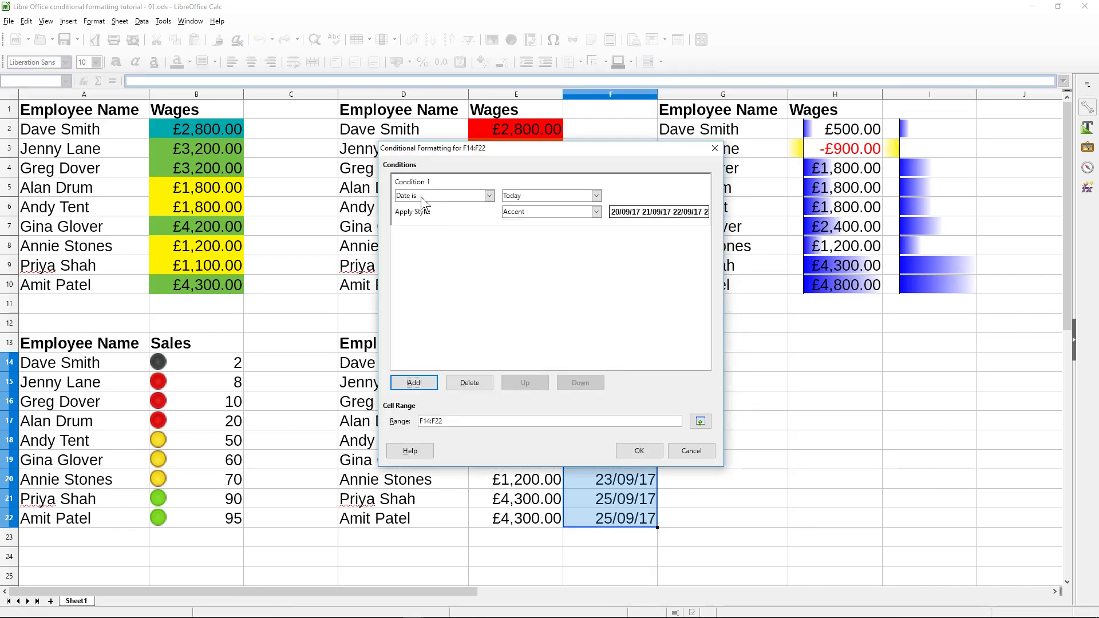
{"action": "left_click", "coordinate": [514, 197]}
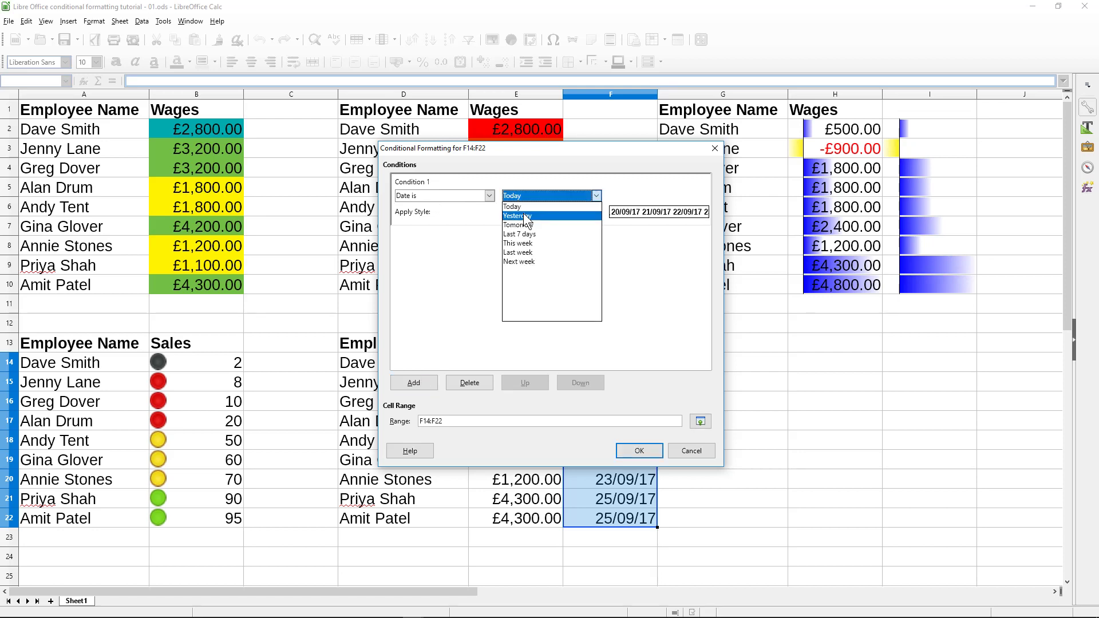
{"action": "left_click", "coordinate": [530, 252]}
Step: Create a new cell style named Last Week with a Yellow background for it
{"action": "left_click", "coordinate": [527, 213]}
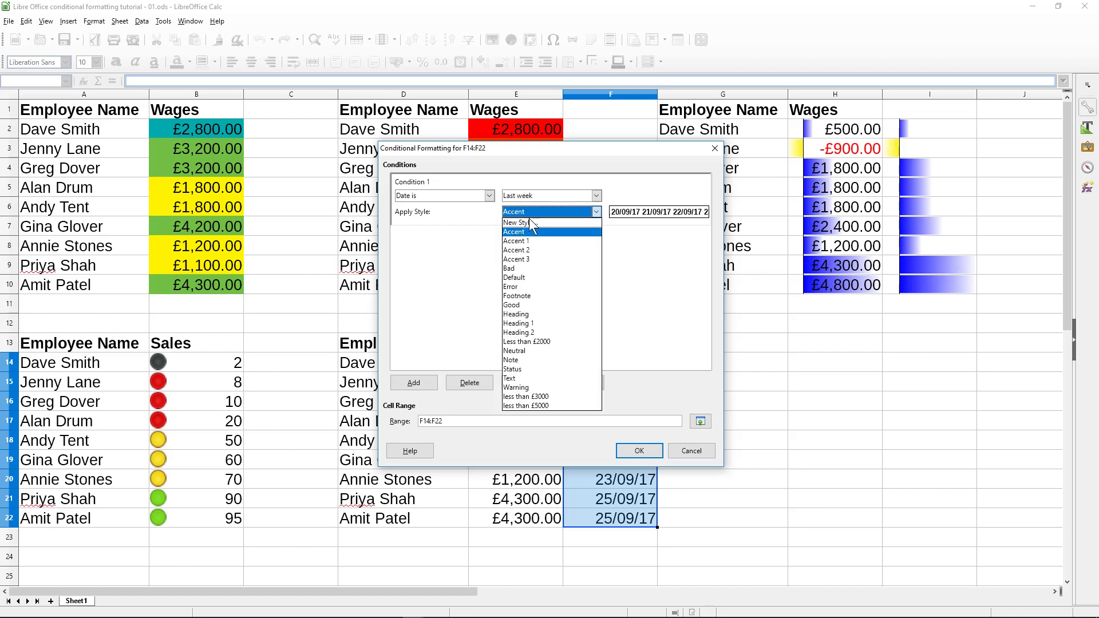
{"action": "left_click", "coordinate": [530, 224]}
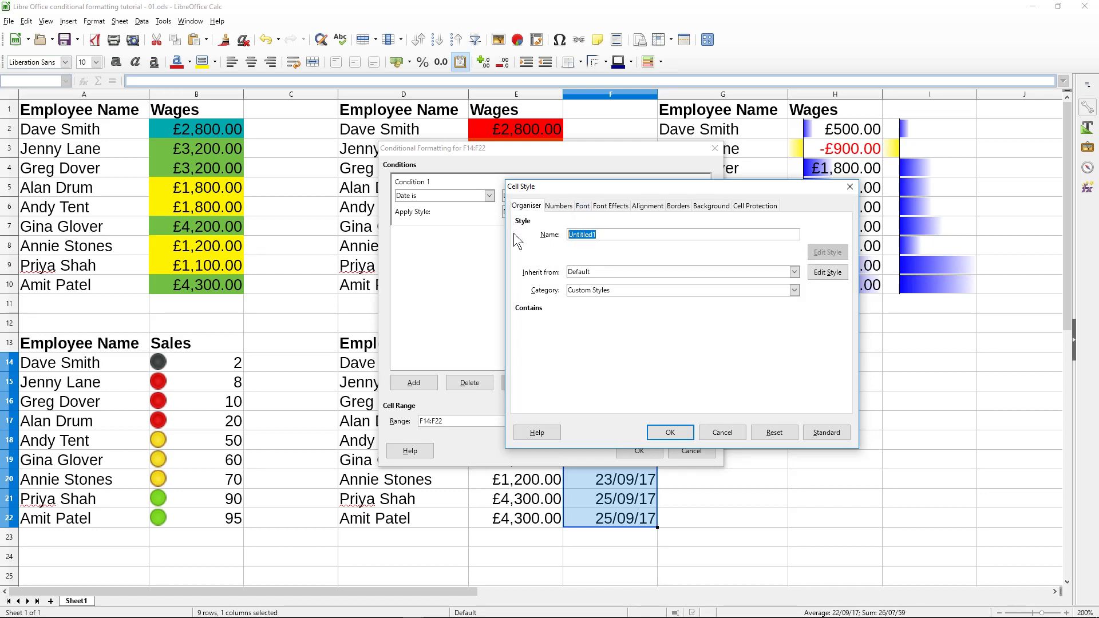
{"action": "type", "text": "Last Week"}
{"action": "left_click", "coordinate": [708, 206]}
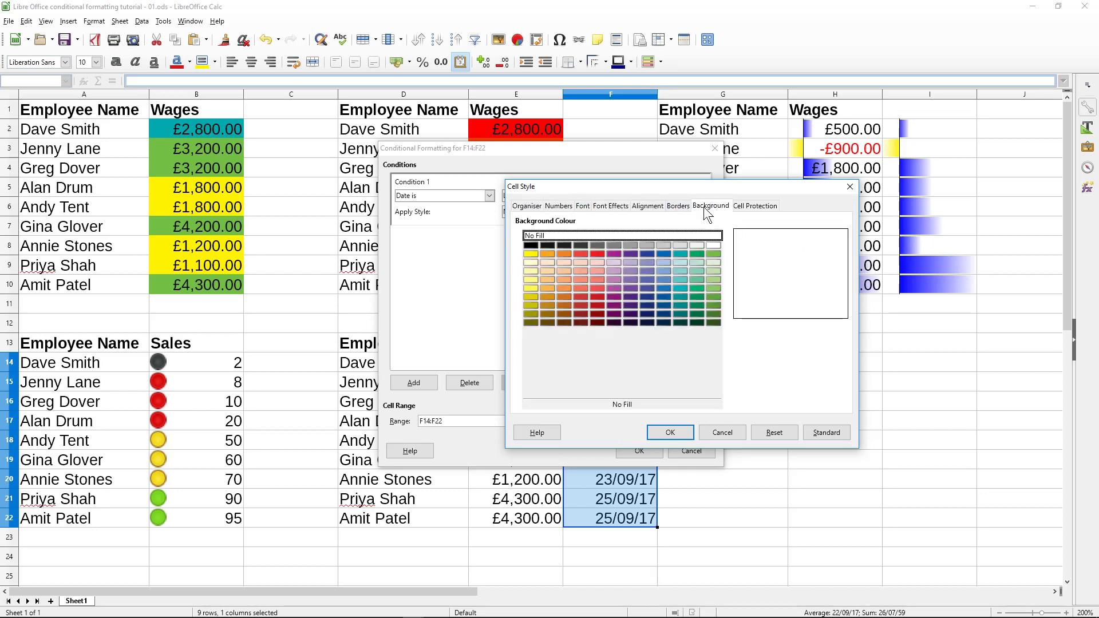
{"action": "left_click", "coordinate": [528, 254]}
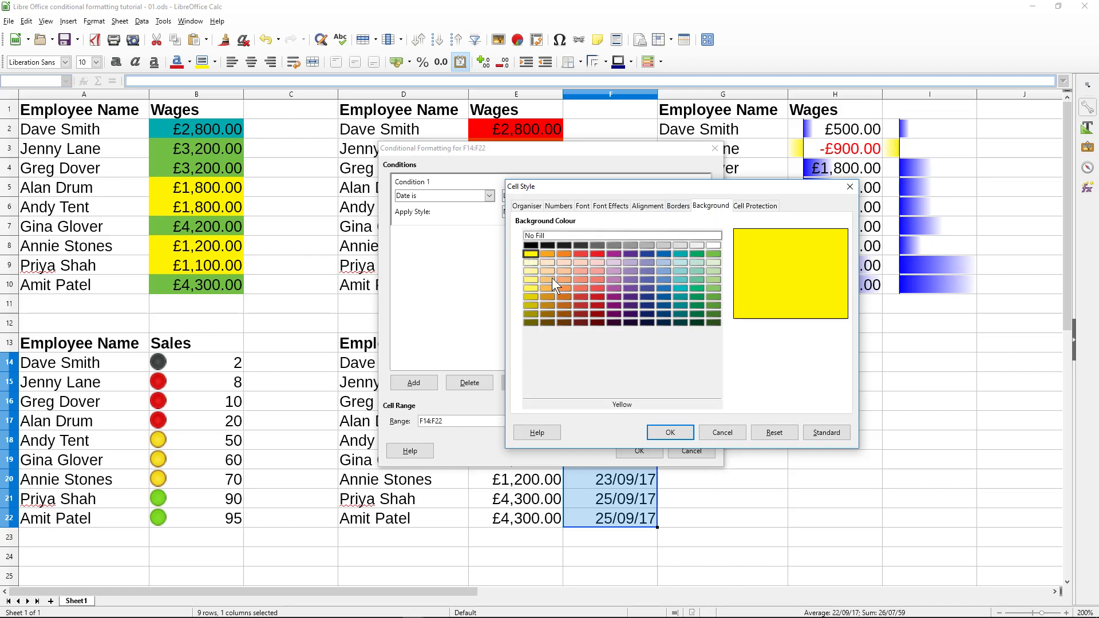
{"action": "left_click", "coordinate": [671, 433]}
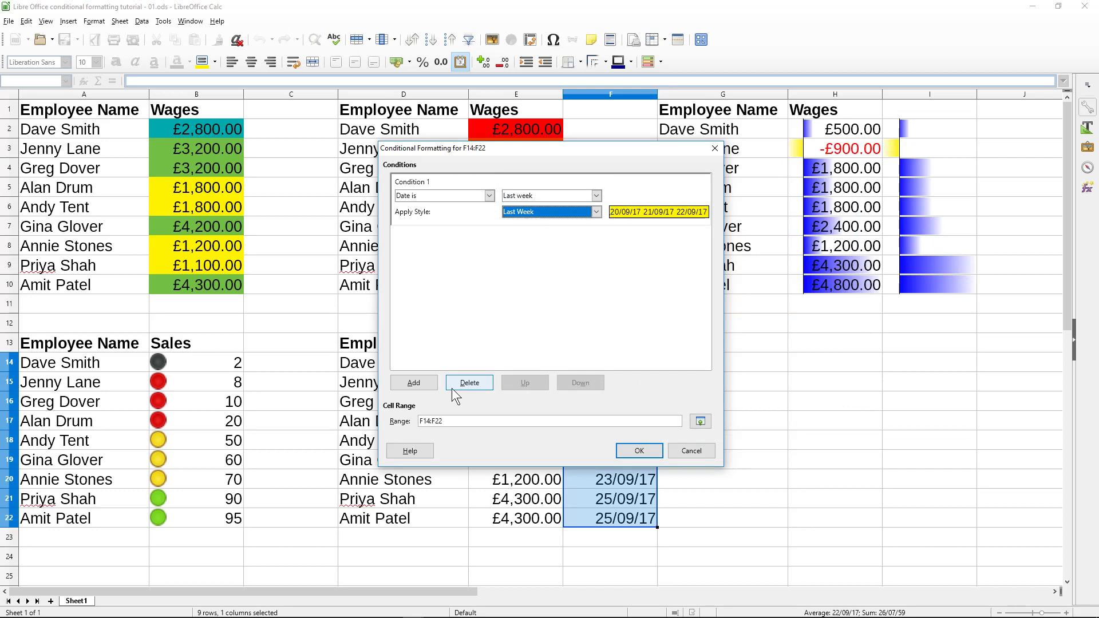
Step: Add a second condition of type Date is This week
{"action": "left_click", "coordinate": [414, 382]}
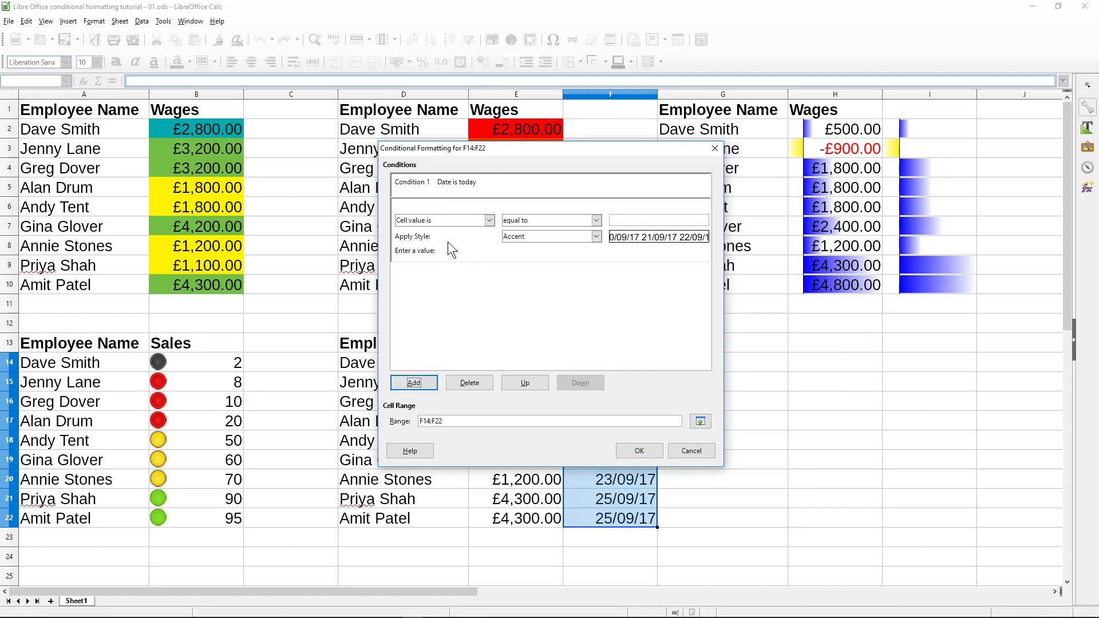
{"action": "left_click", "coordinate": [457, 219]}
{"action": "left_click", "coordinate": [444, 258]}
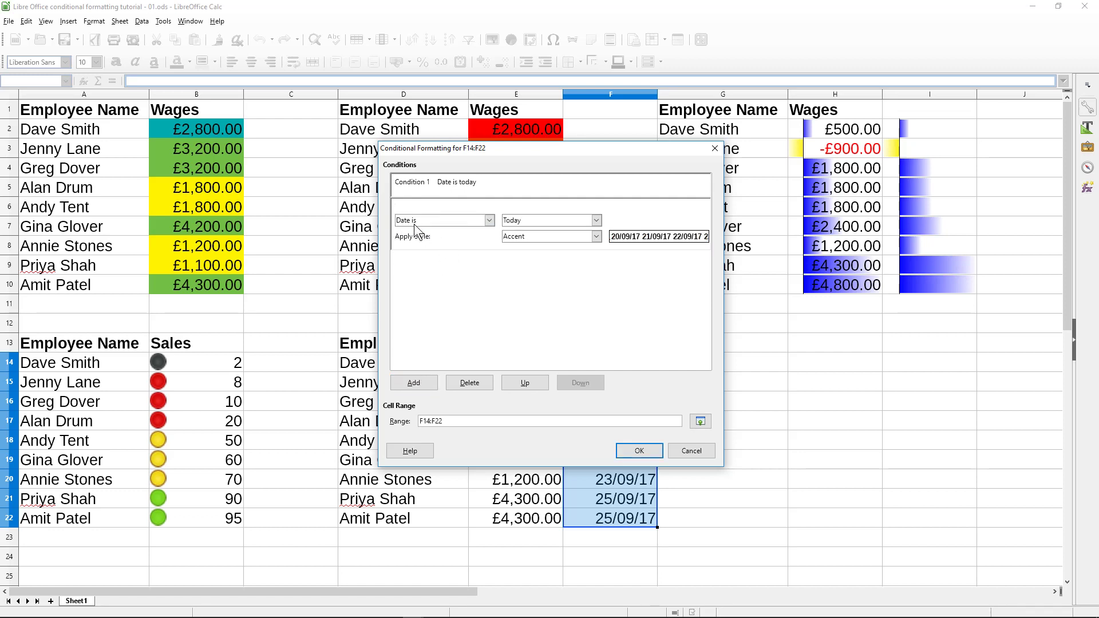
{"action": "left_click", "coordinate": [522, 225]}
{"action": "key", "text": "Down"}
{"action": "key", "text": "Down"}
{"action": "key", "text": "Down"}
{"action": "key", "text": "Down"}
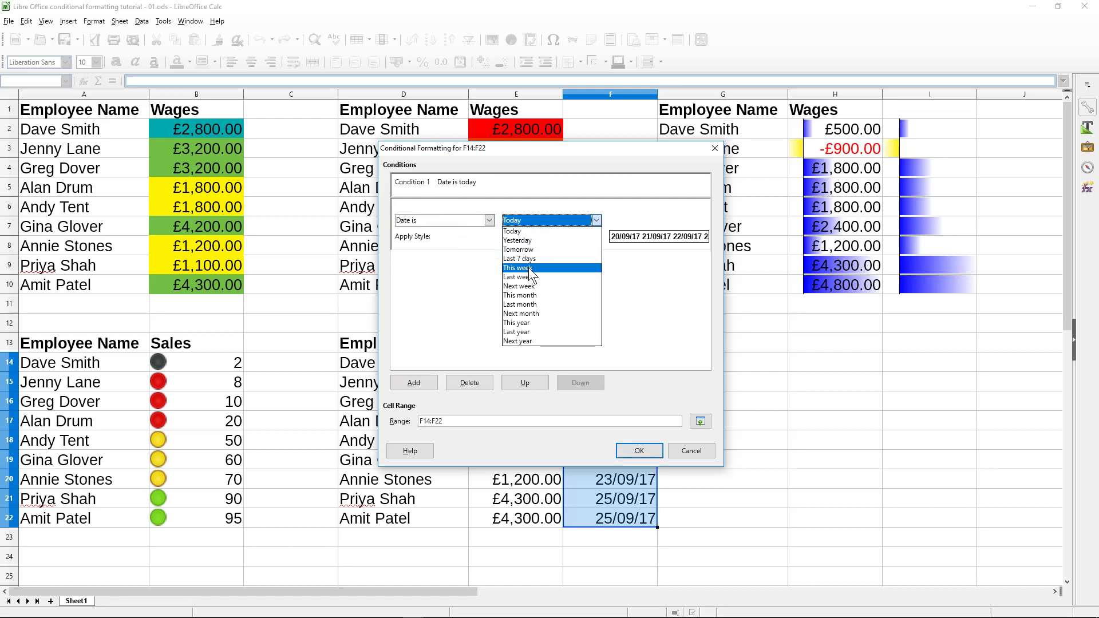
{"action": "key", "text": "Return"}
Step: Create a new cell style named This Week with a Lime background for it
{"action": "left_click", "coordinate": [527, 238]}
{"action": "left_click", "coordinate": [528, 248]}
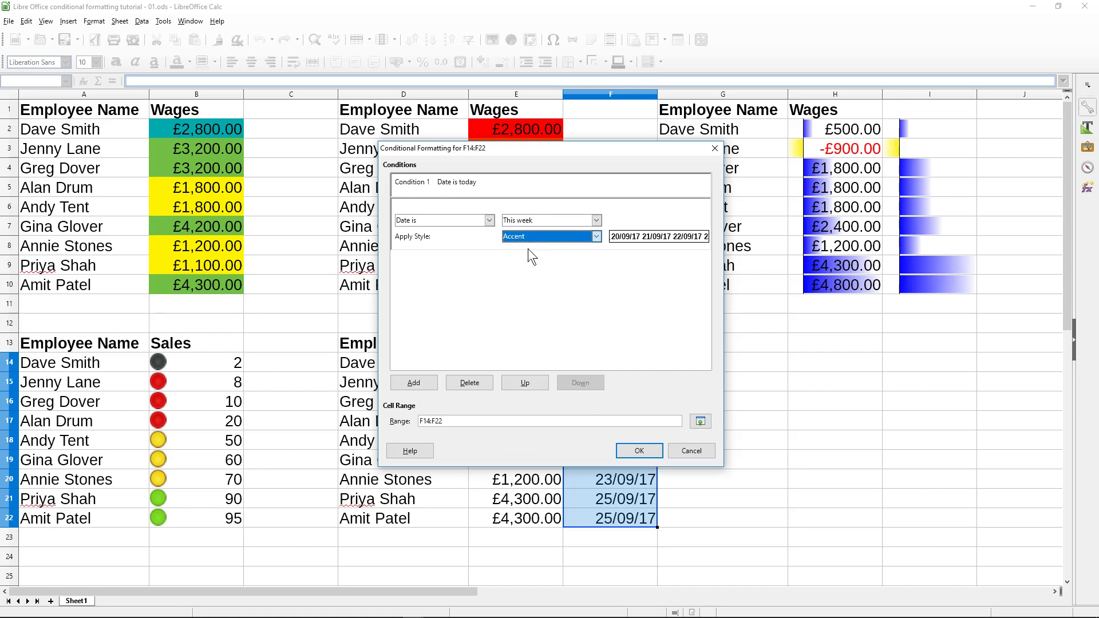
{"action": "type", "text": "This Week"}
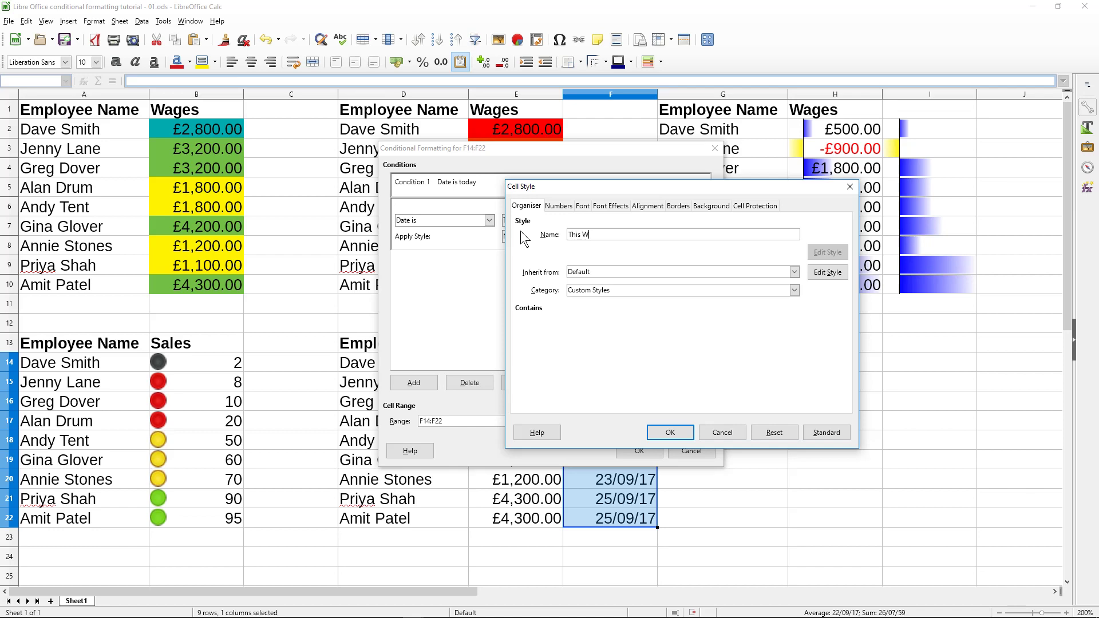
{"action": "left_click", "coordinate": [713, 205]}
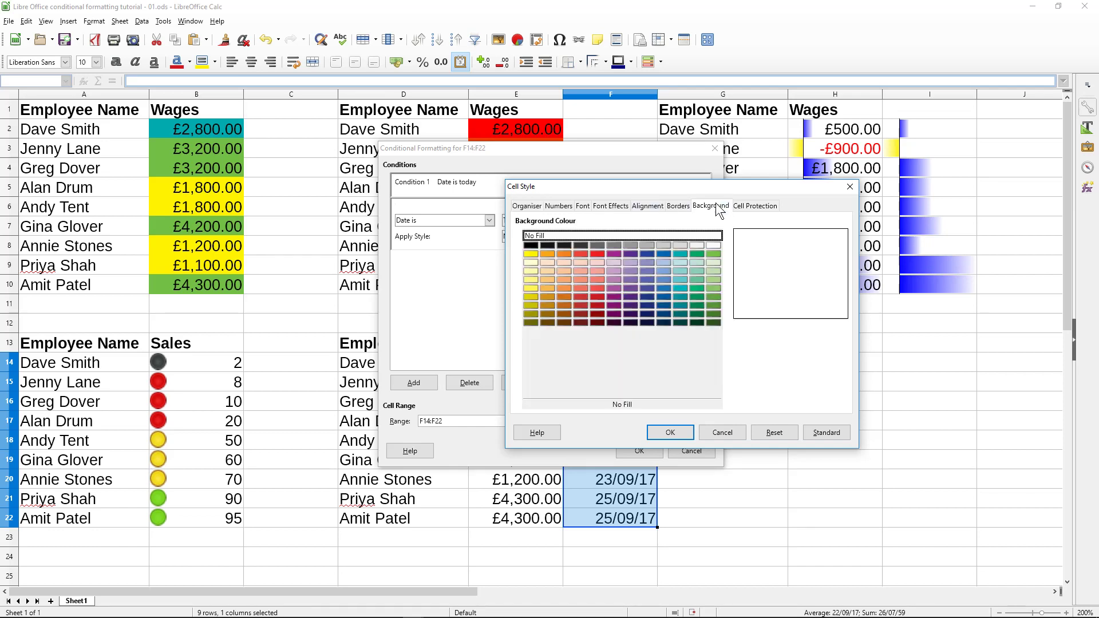
{"action": "left_click", "coordinate": [713, 254]}
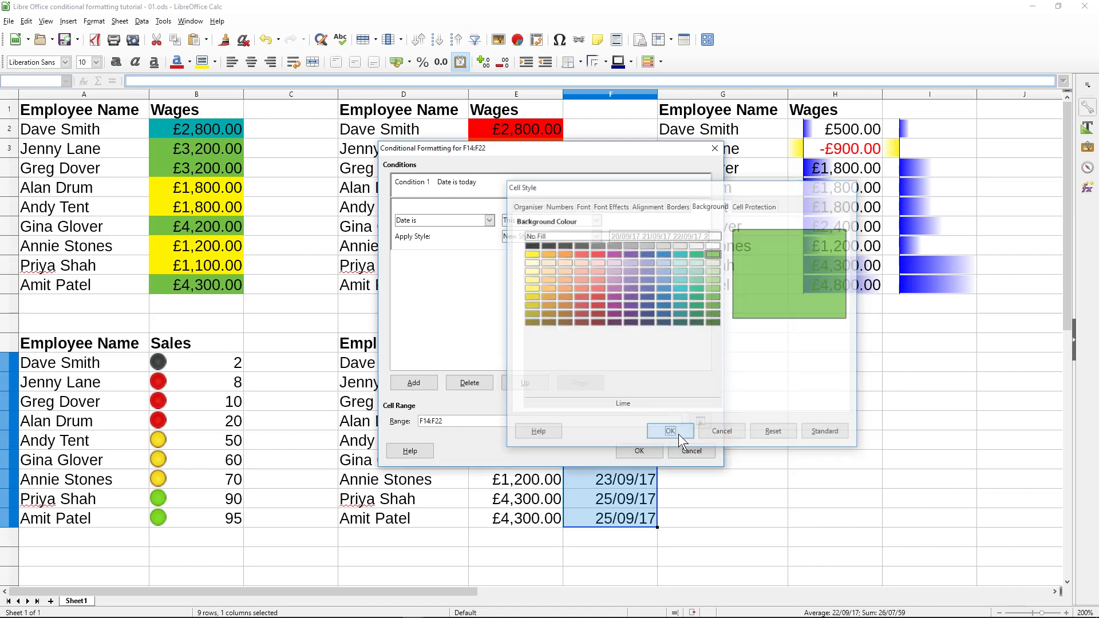
{"action": "left_click", "coordinate": [679, 437]}
Step: Review both date conditions and move the dialog aside to reveal the dates
{"action": "left_click", "coordinate": [469, 182]}
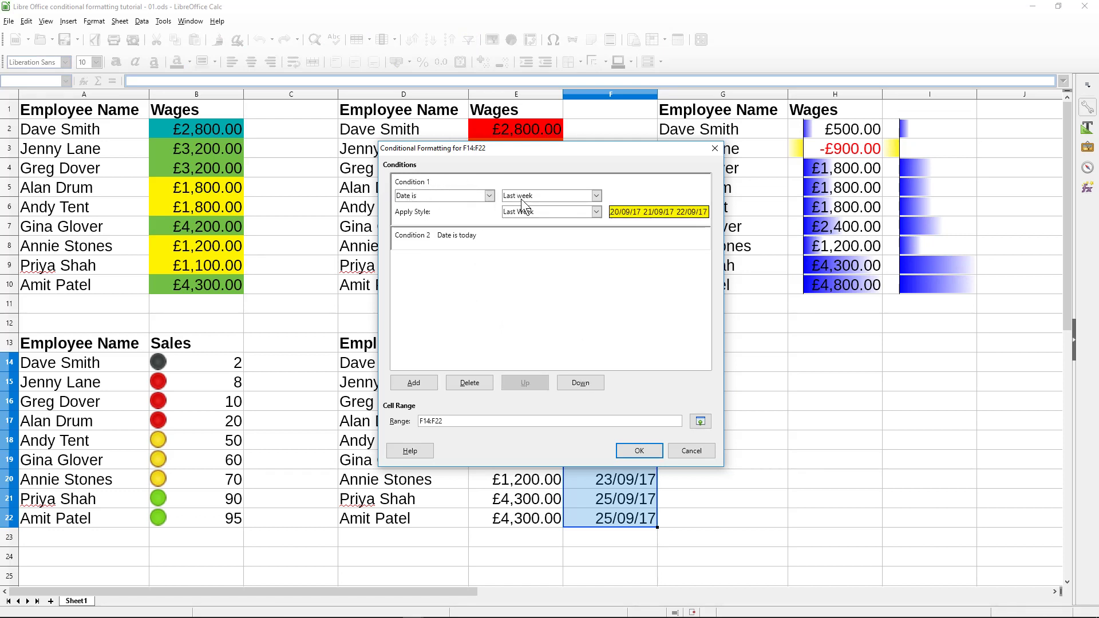
{"action": "left_click", "coordinate": [471, 237]}
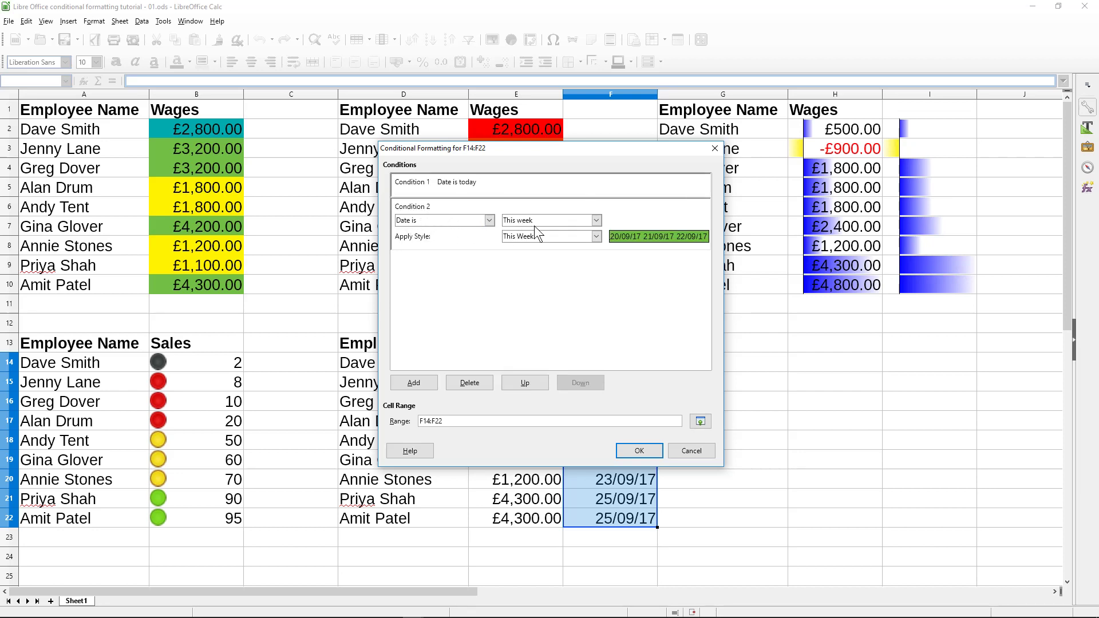
{"action": "left_click_drag", "start_coordinate": [592, 150], "coordinate": [939, 125]}
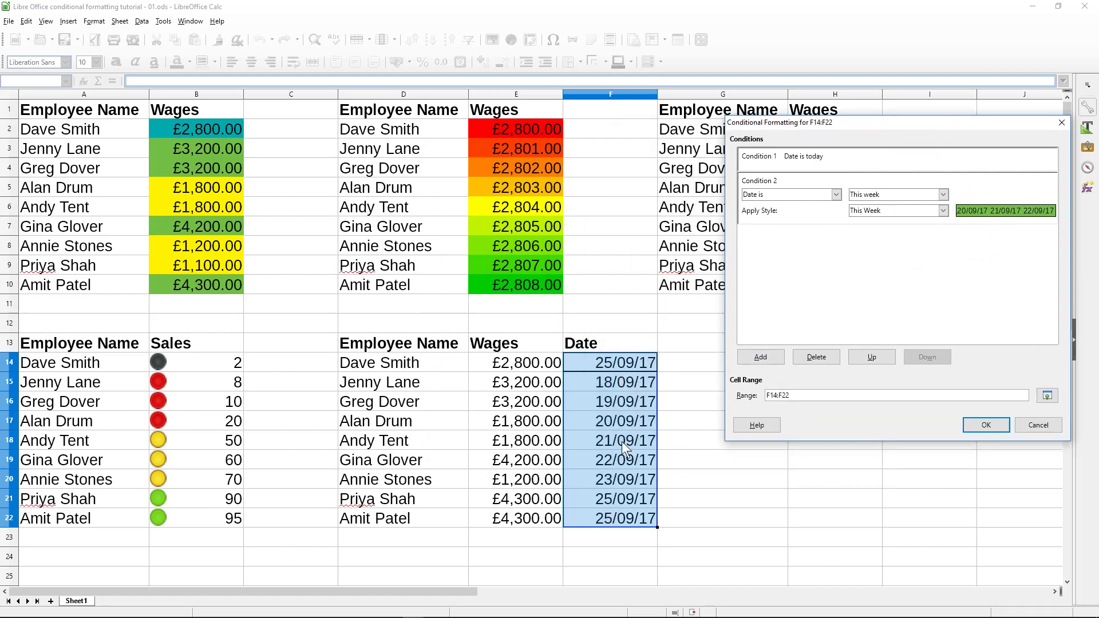
Step: Apply both date conditions and view the yellow and green dates in F14:F22
{"action": "left_click", "coordinate": [974, 423]}
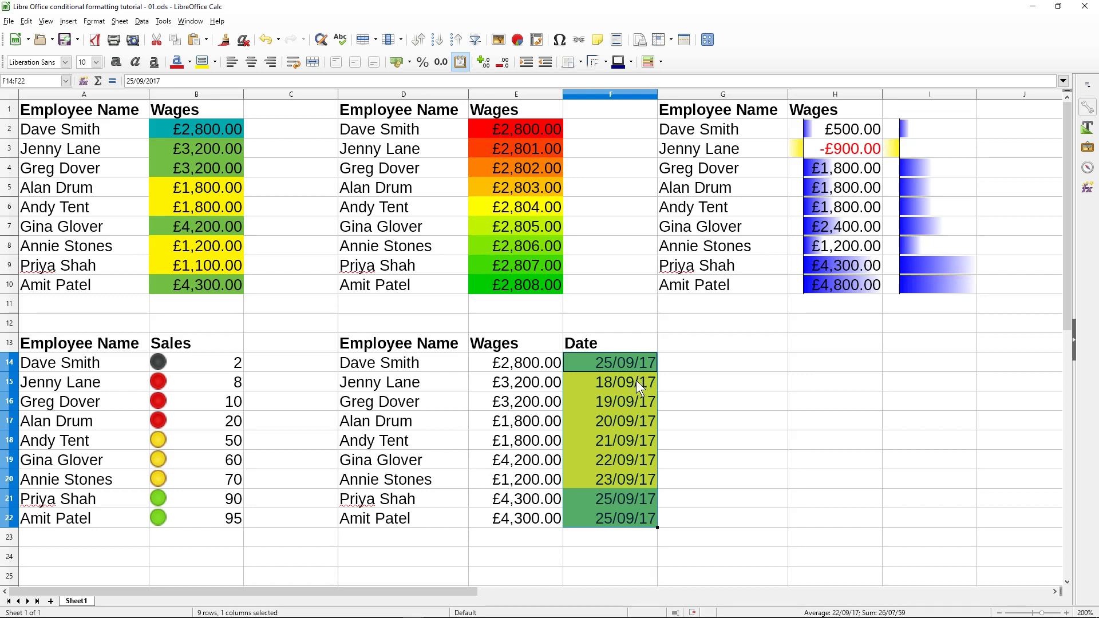
{"action": "left_click", "coordinate": [621, 479]}
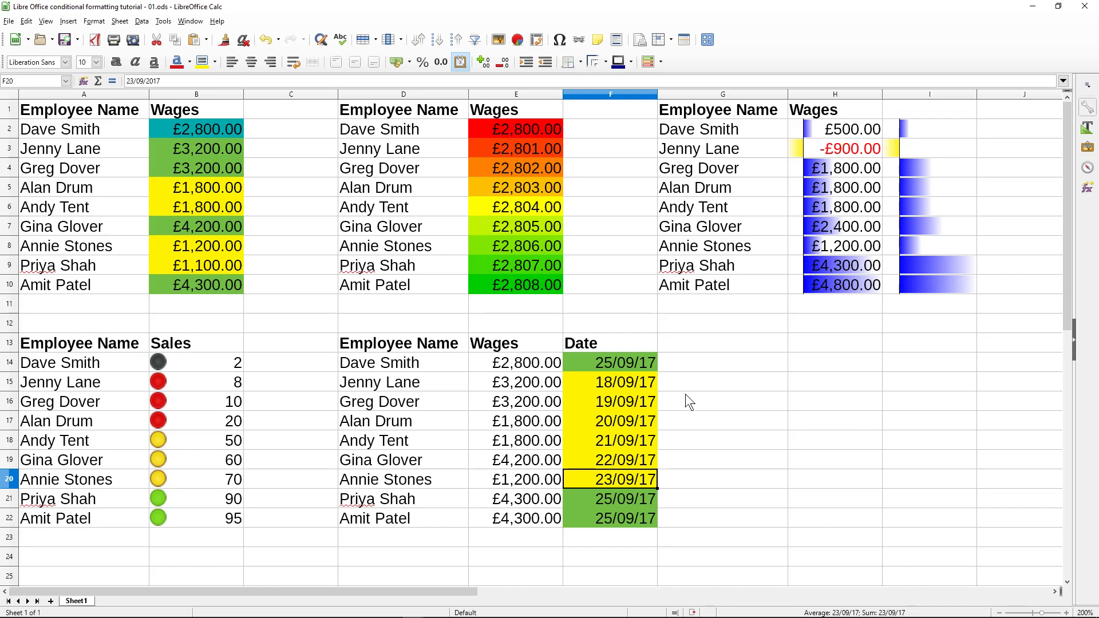
{"action": "left_click_drag", "start_coordinate": [615, 359], "coordinate": [616, 516]}
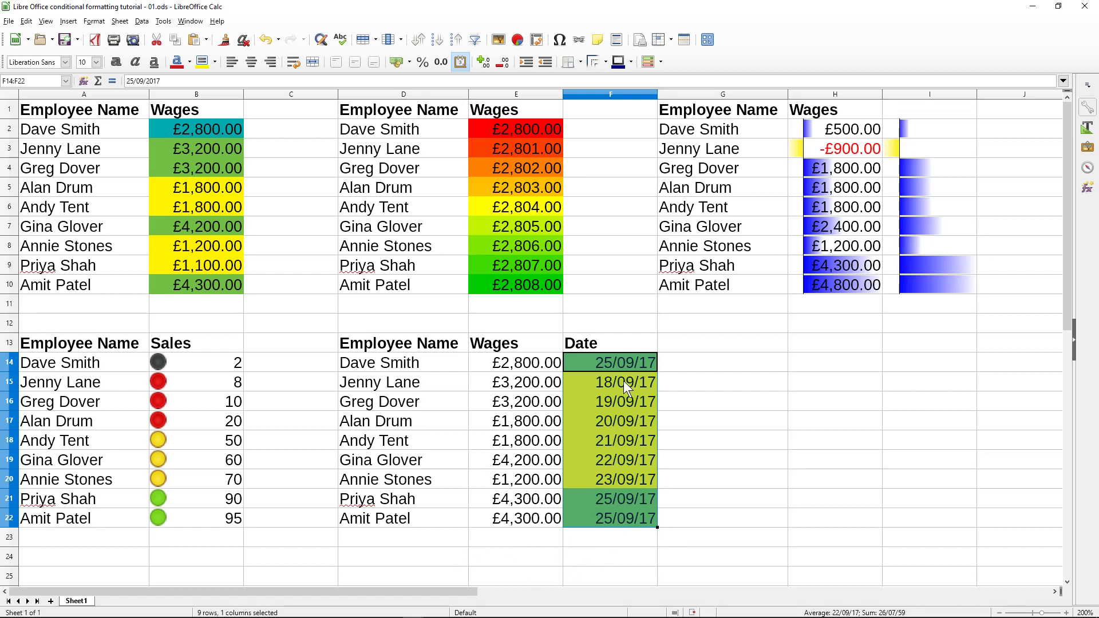
Step: Change F17 from 20/09/17 to 25/09/2017 so it turns green
{"action": "left_click", "coordinate": [607, 423]}
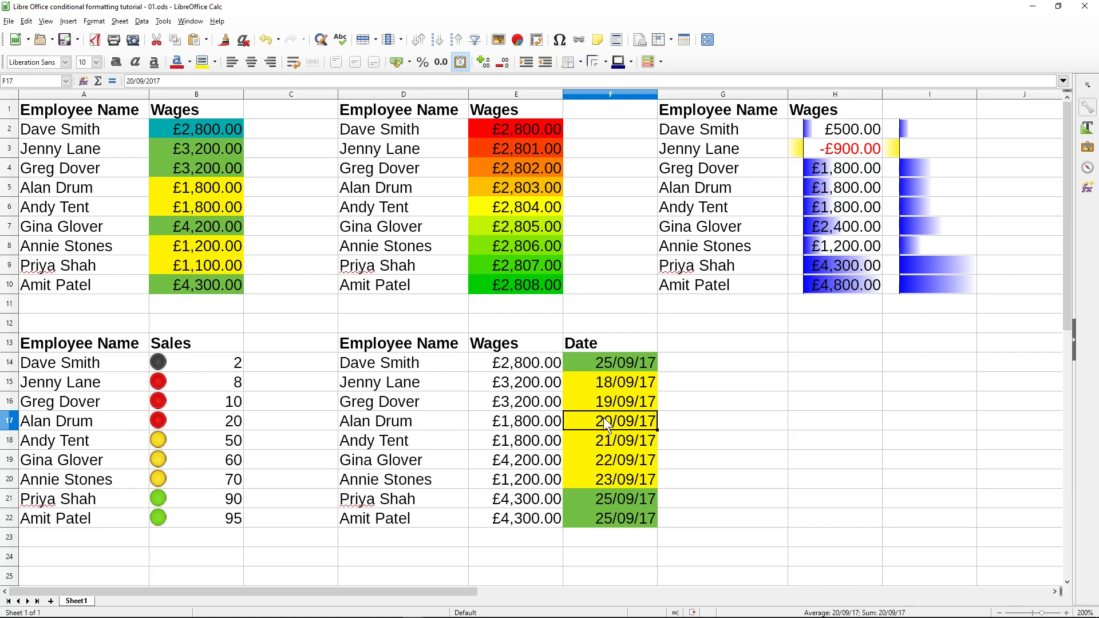
{"action": "type", "text": "25/0"}
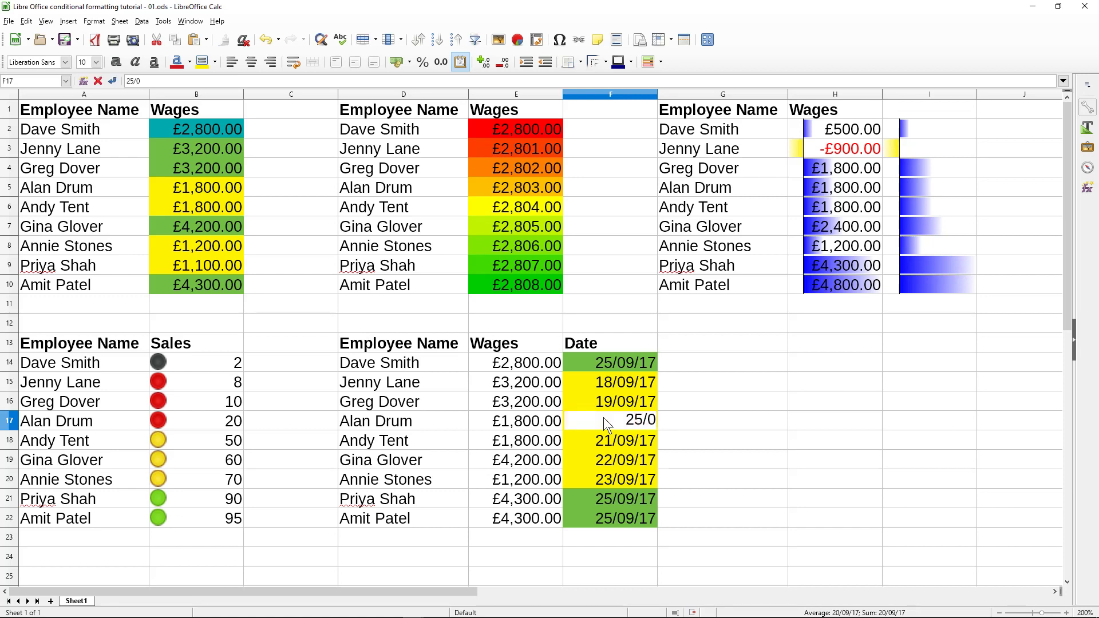
{"action": "type", "text": "9/2017"}
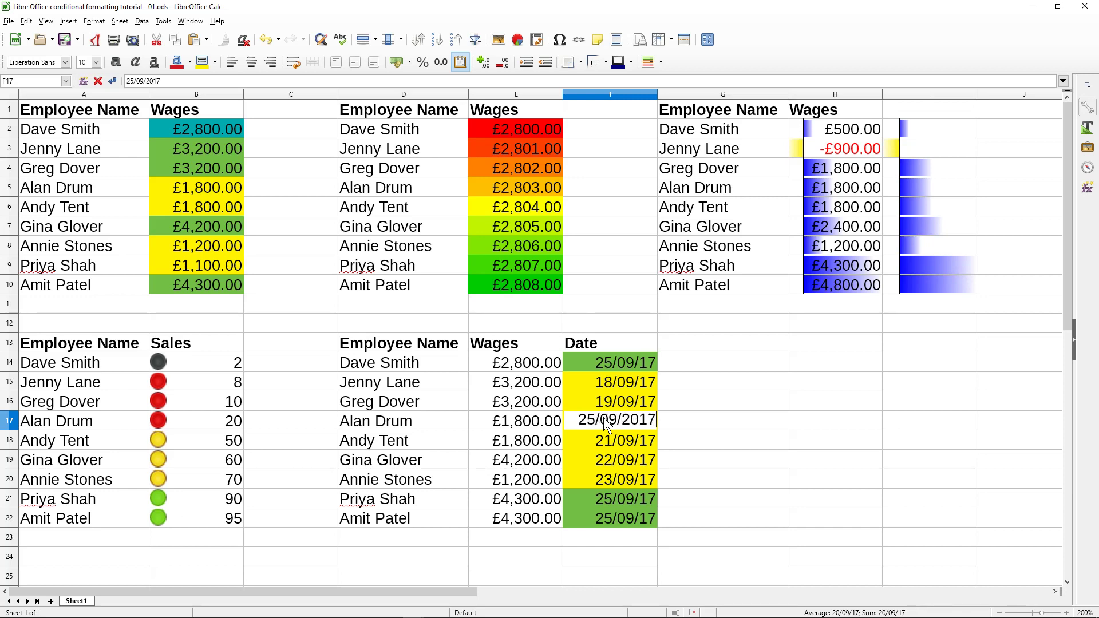
{"action": "key", "text": "Return"}
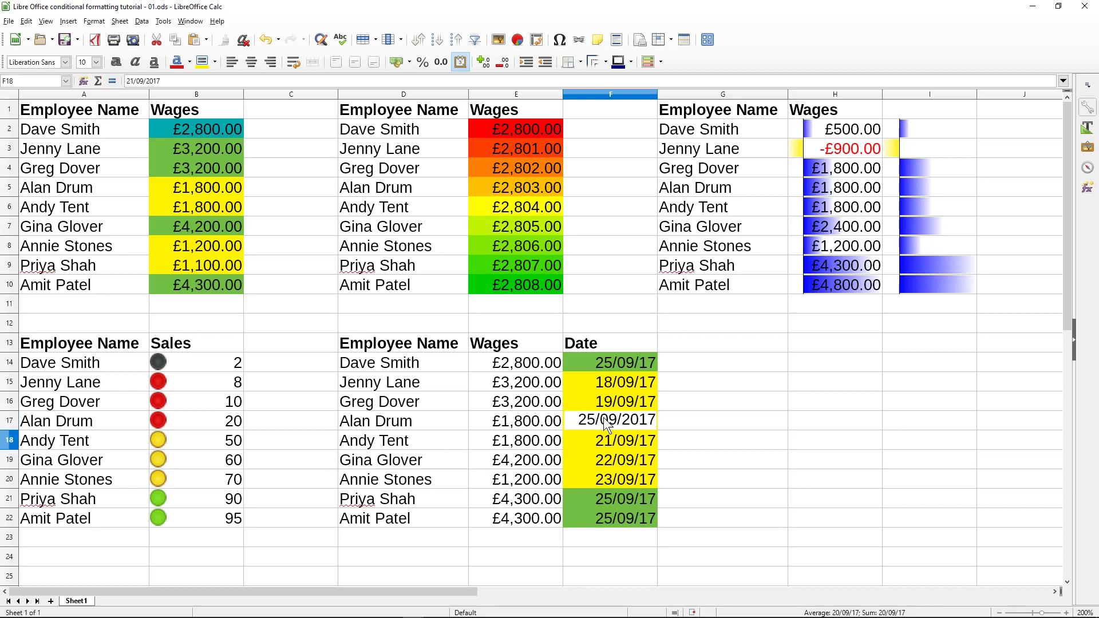
{"action": "left_click", "coordinate": [610, 421]}
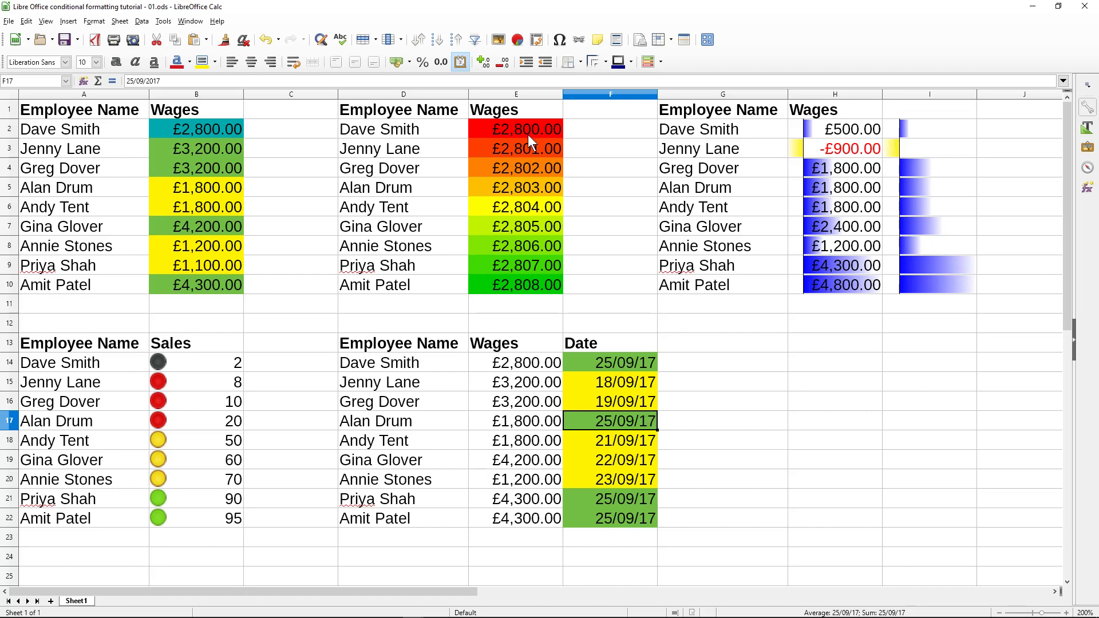
Step: Select B2 and open the Manage Conditional Formatting list
{"action": "left_click", "coordinate": [189, 126]}
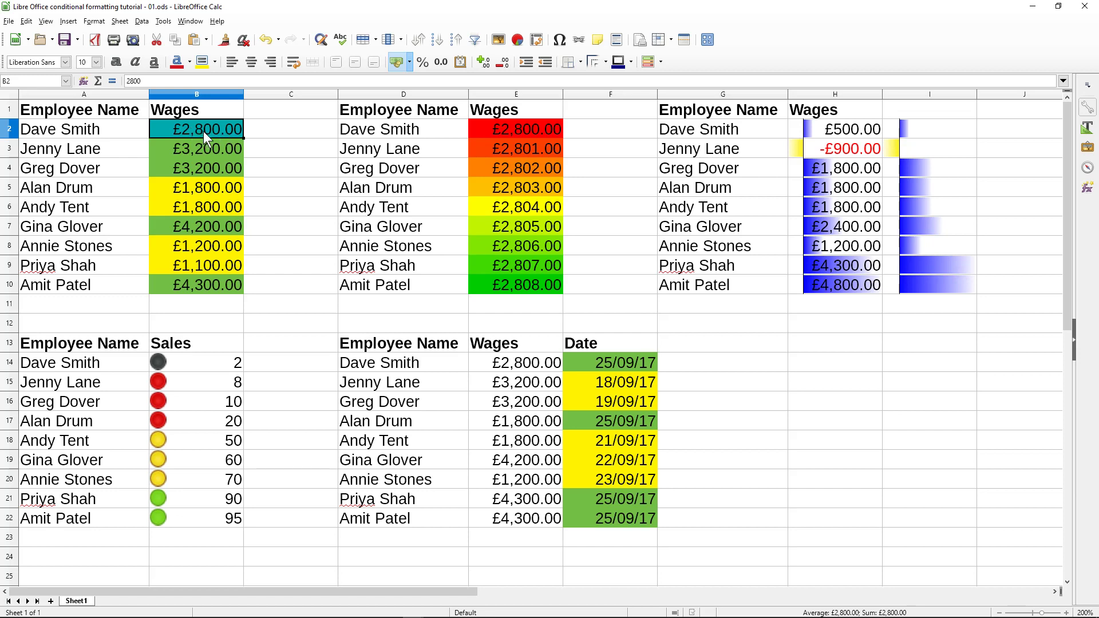
{"action": "left_click", "coordinate": [661, 63]}
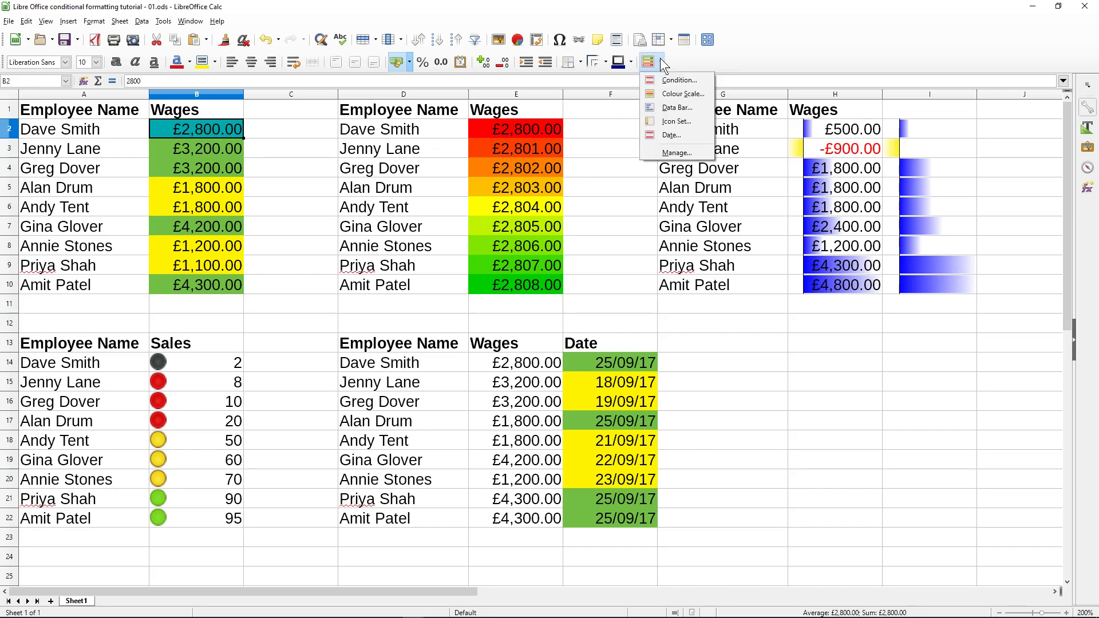
{"action": "left_click", "coordinate": [677, 153]}
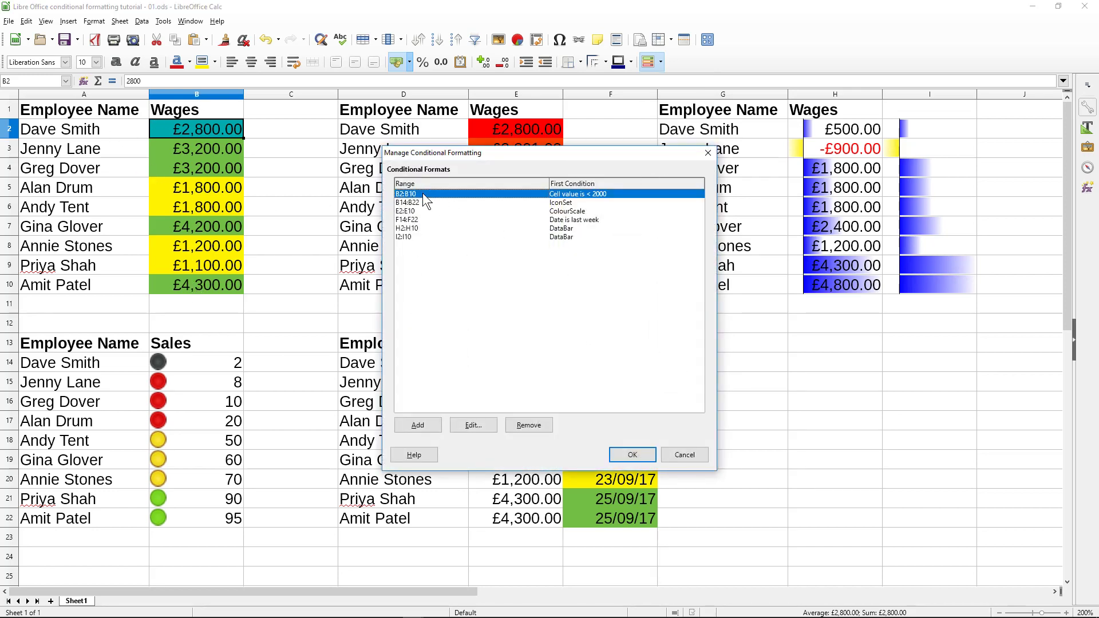
Step: Inspect the B2:B10 under-3000 condition, leaving its less than £3000 style unchanged
{"action": "left_click", "coordinate": [473, 425]}
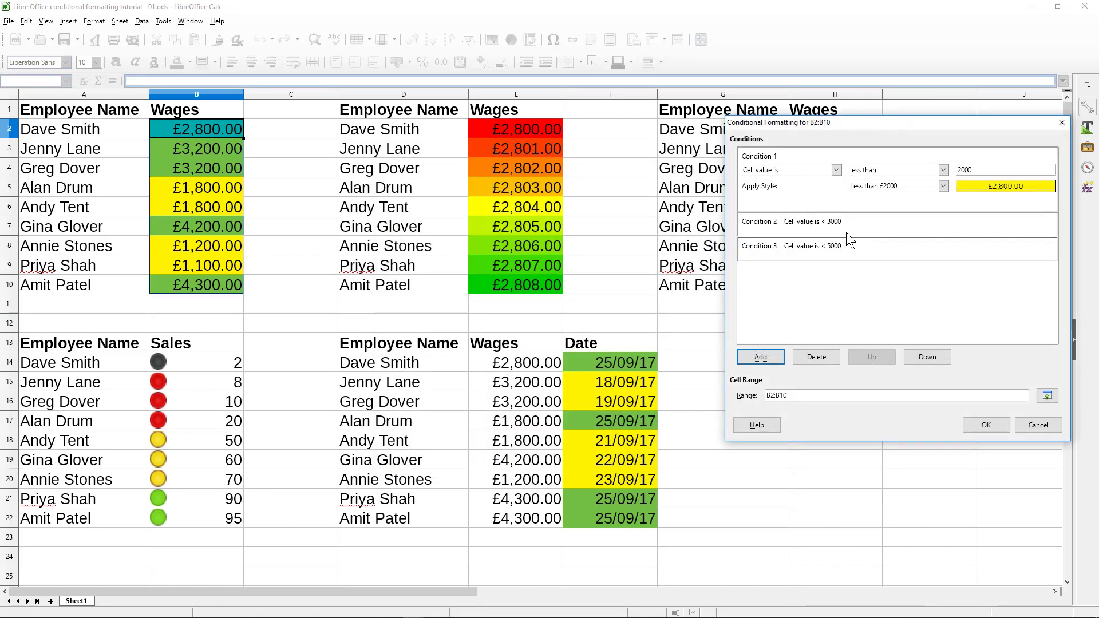
{"action": "left_click", "coordinate": [846, 222]}
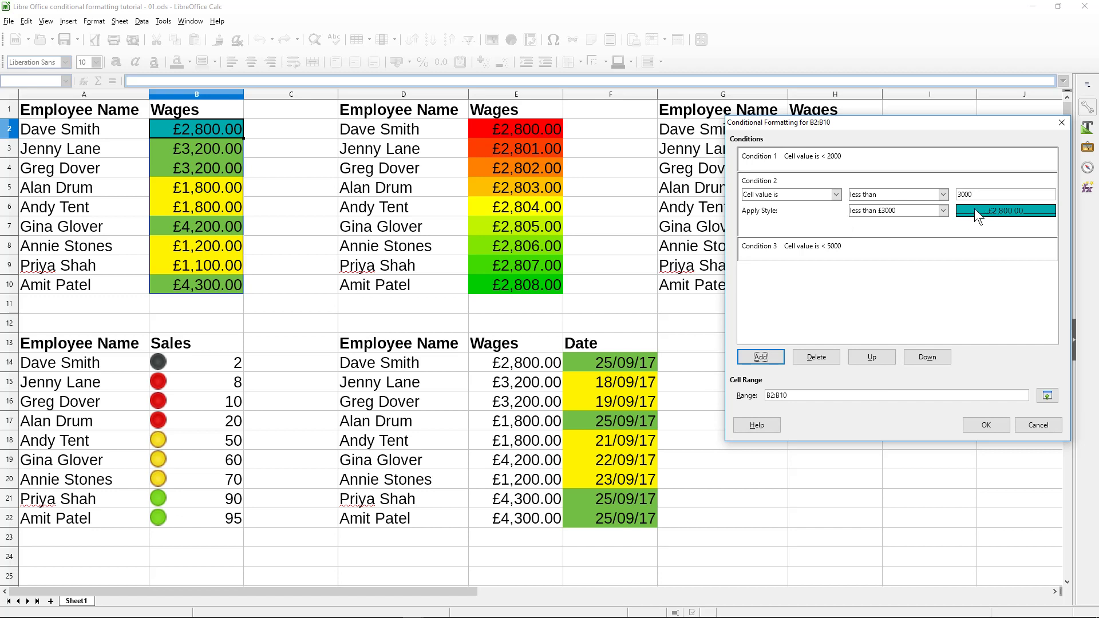
{"action": "left_click", "coordinate": [905, 209]}
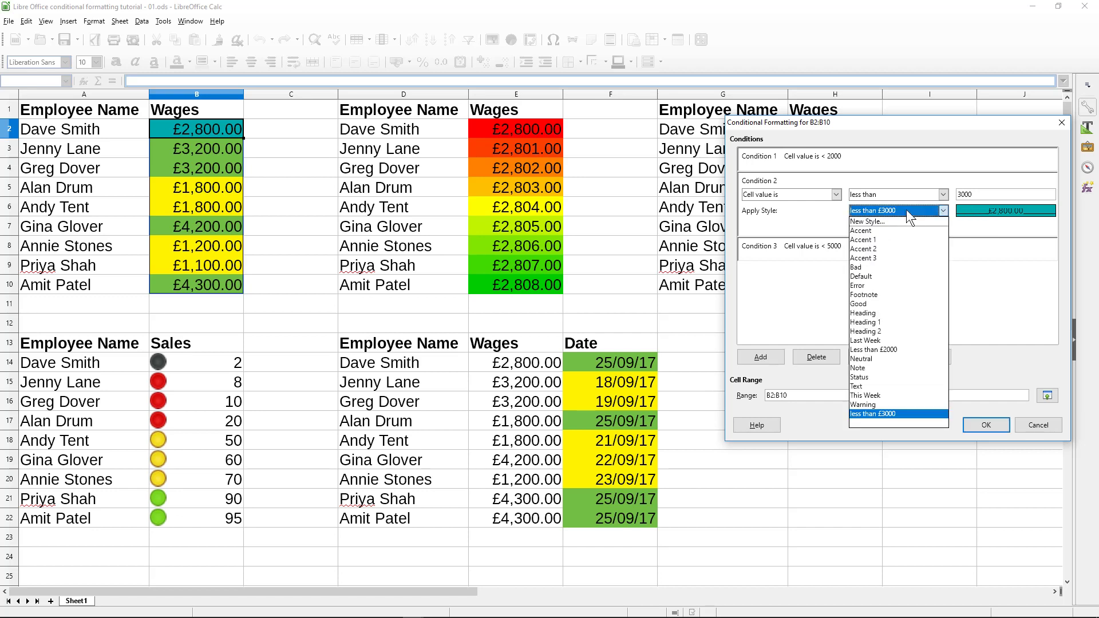
{"action": "left_click", "coordinate": [881, 413]}
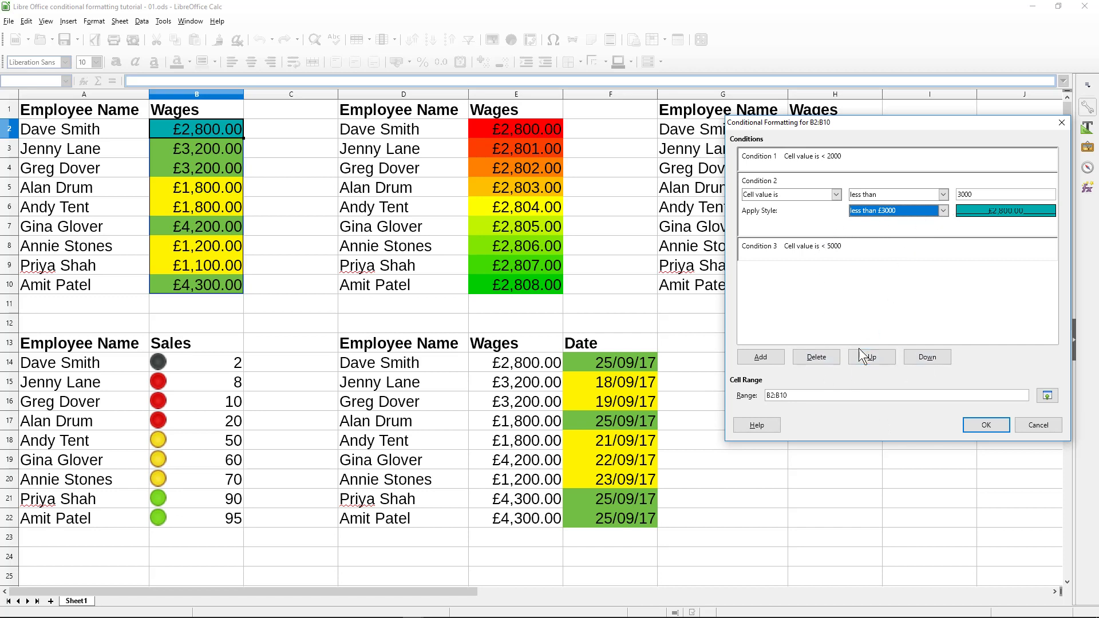
{"action": "left_click", "coordinate": [923, 211]}
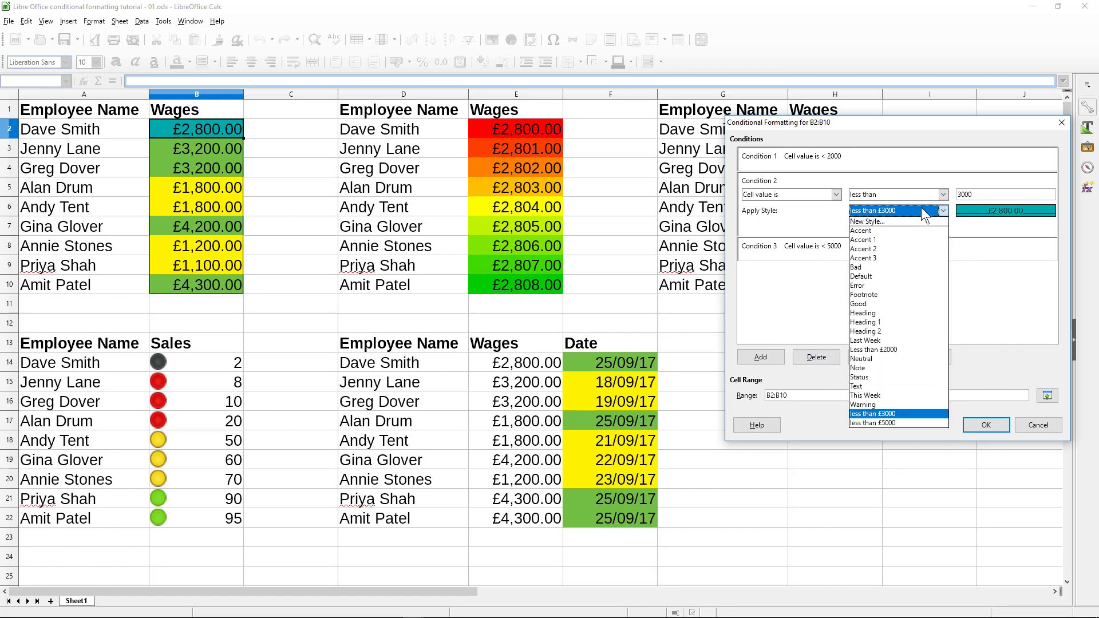
{"action": "left_click", "coordinate": [893, 414]}
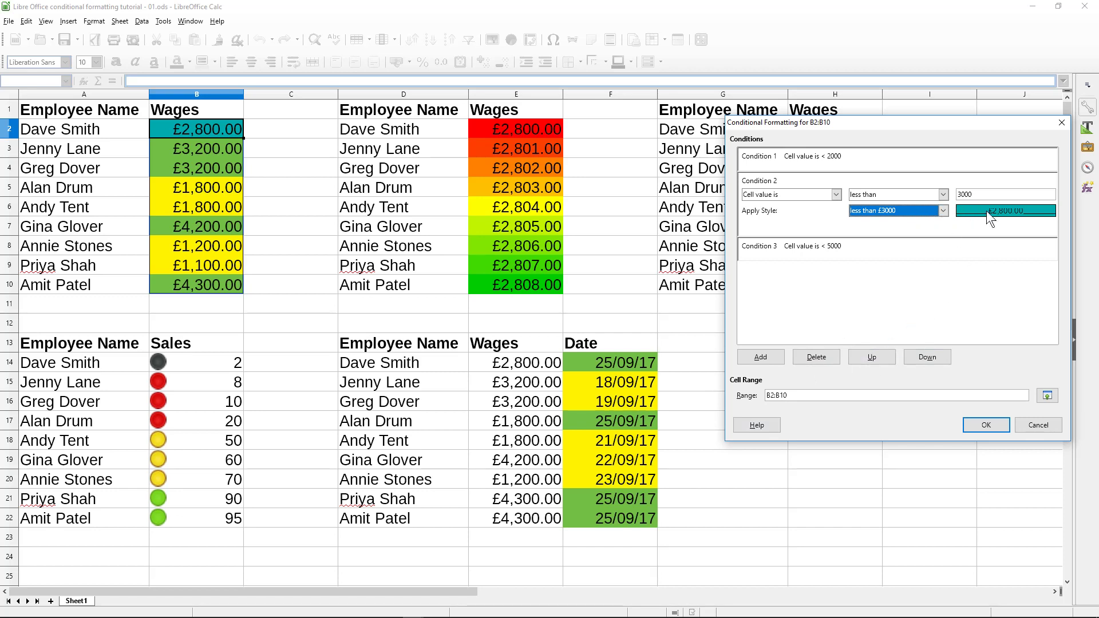
{"action": "left_click", "coordinate": [942, 211]}
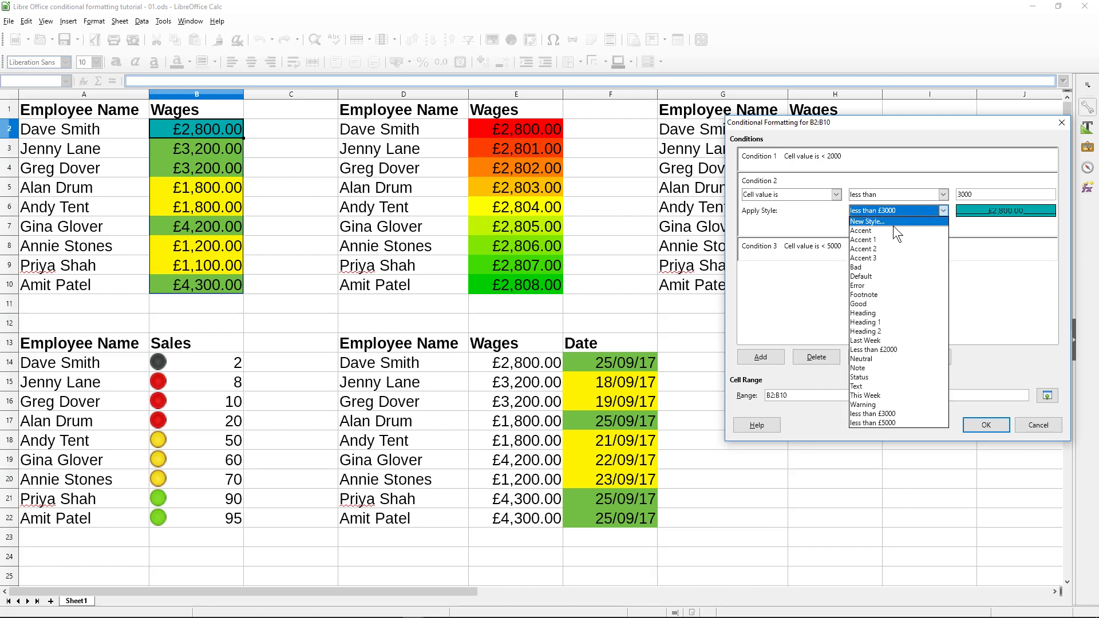
{"action": "key", "text": "Escape"}
{"action": "key", "text": "Return"}
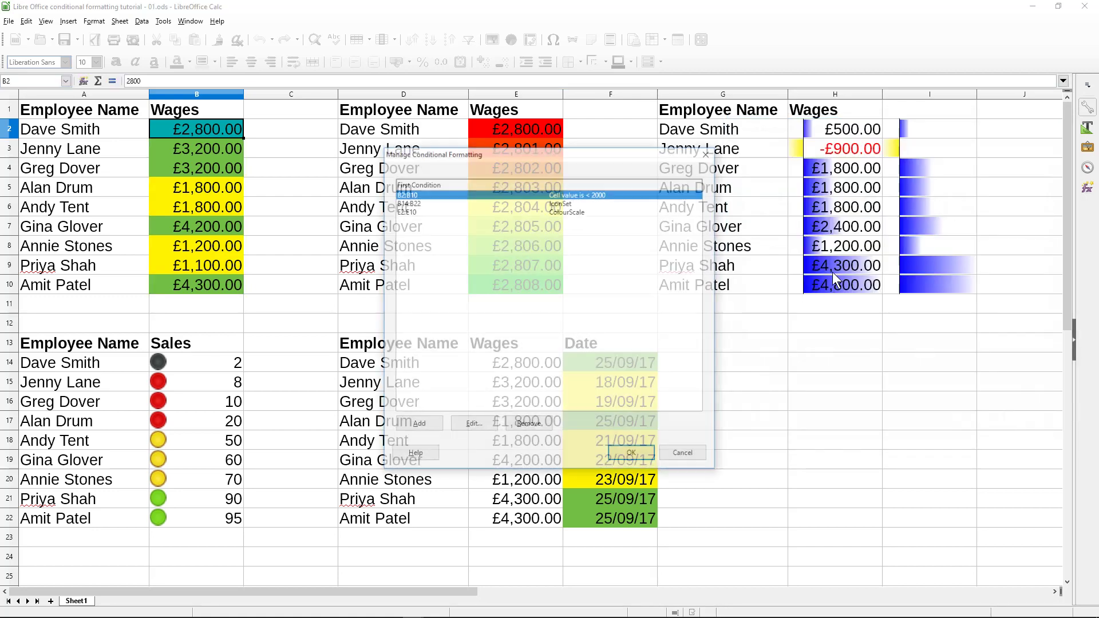
{"action": "key", "text": "Escape"}
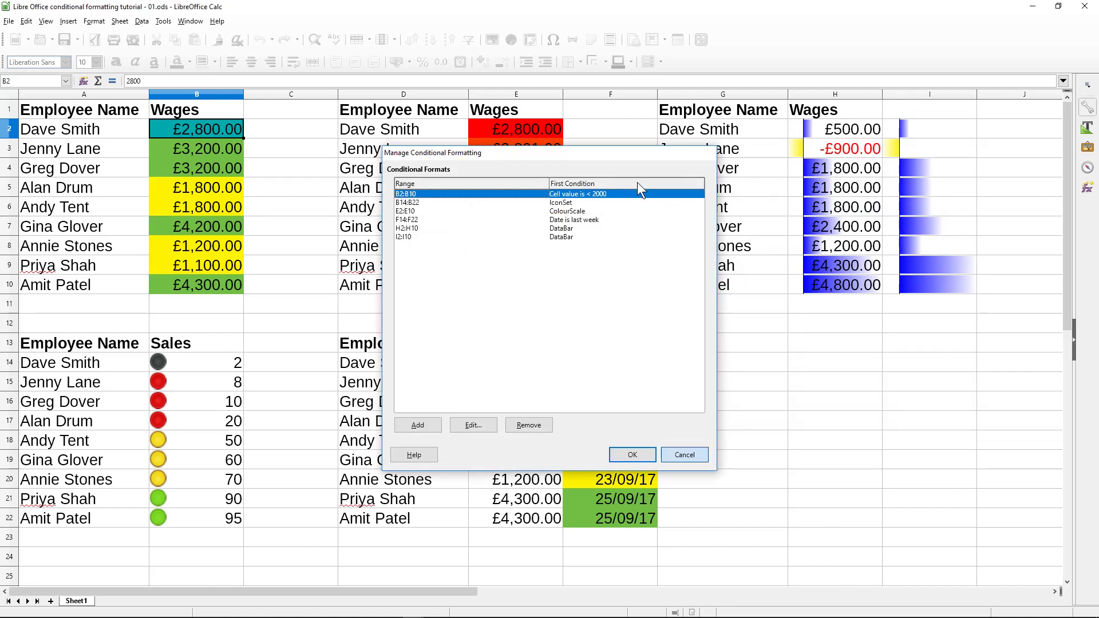
Step: Show the Styles and Formatting sidebar from the Format > Styles menu
{"action": "left_click", "coordinate": [66, 61]}
{"action": "left_click", "coordinate": [65, 61]}
{"action": "left_click", "coordinate": [94, 21]}
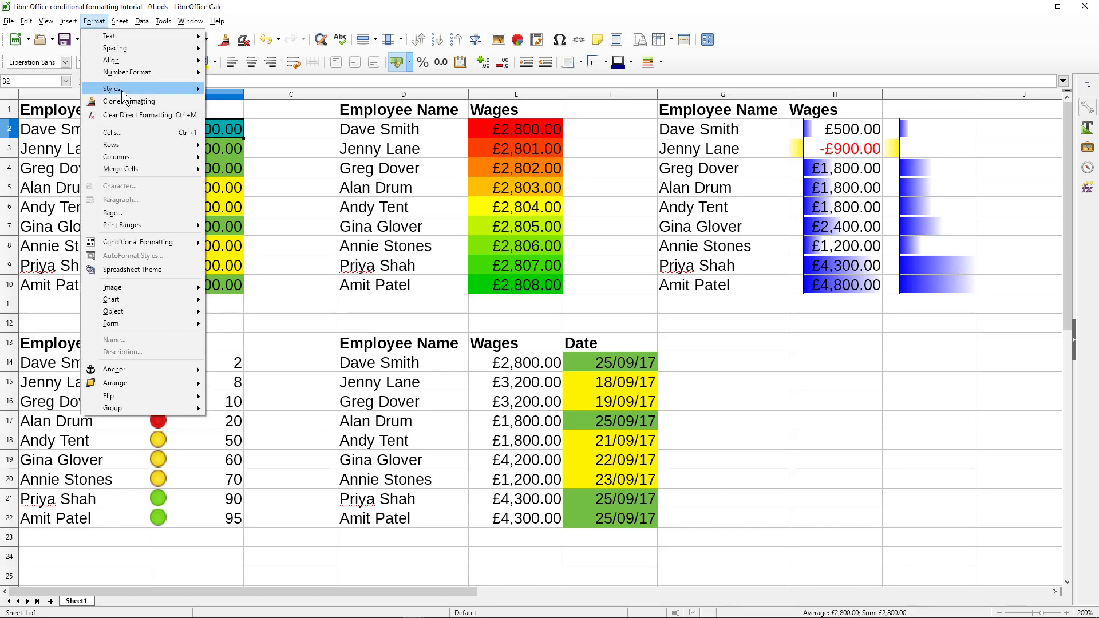
{"action": "mouse_move", "coordinate": [189, 89]}
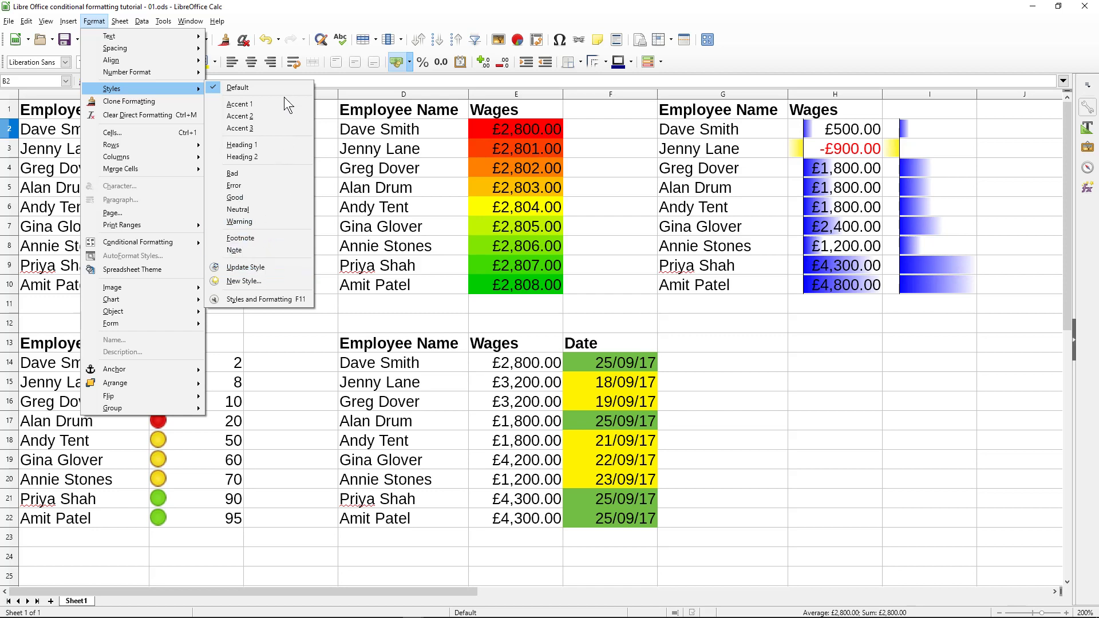
{"action": "left_click", "coordinate": [256, 301]}
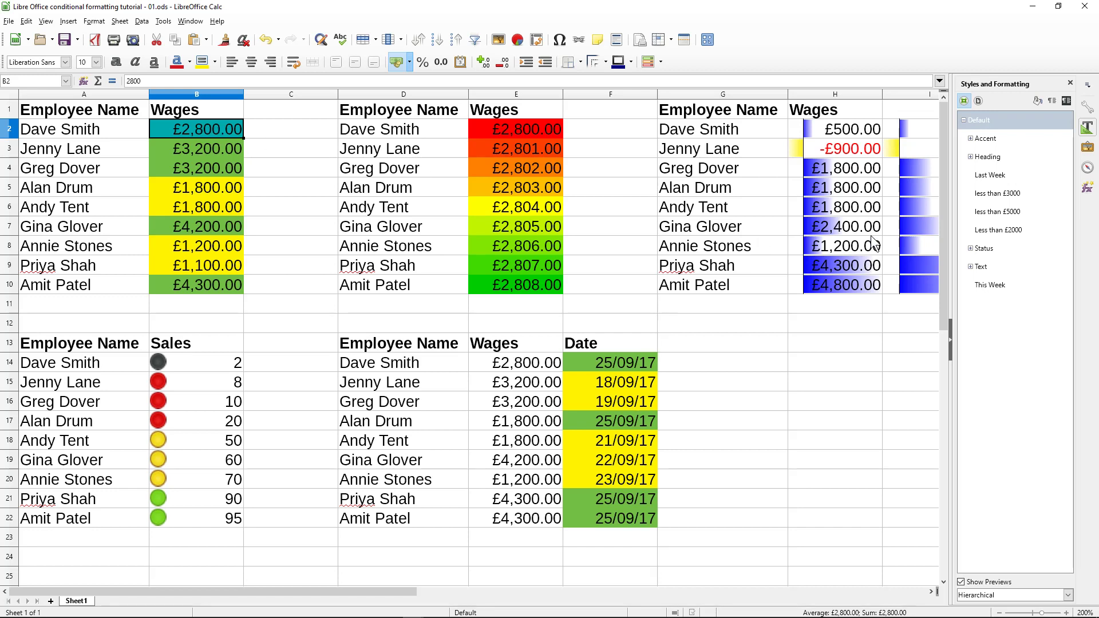
Step: Modify the less than £3000 cell style to use a Gold background
{"action": "left_click", "coordinate": [1000, 195]}
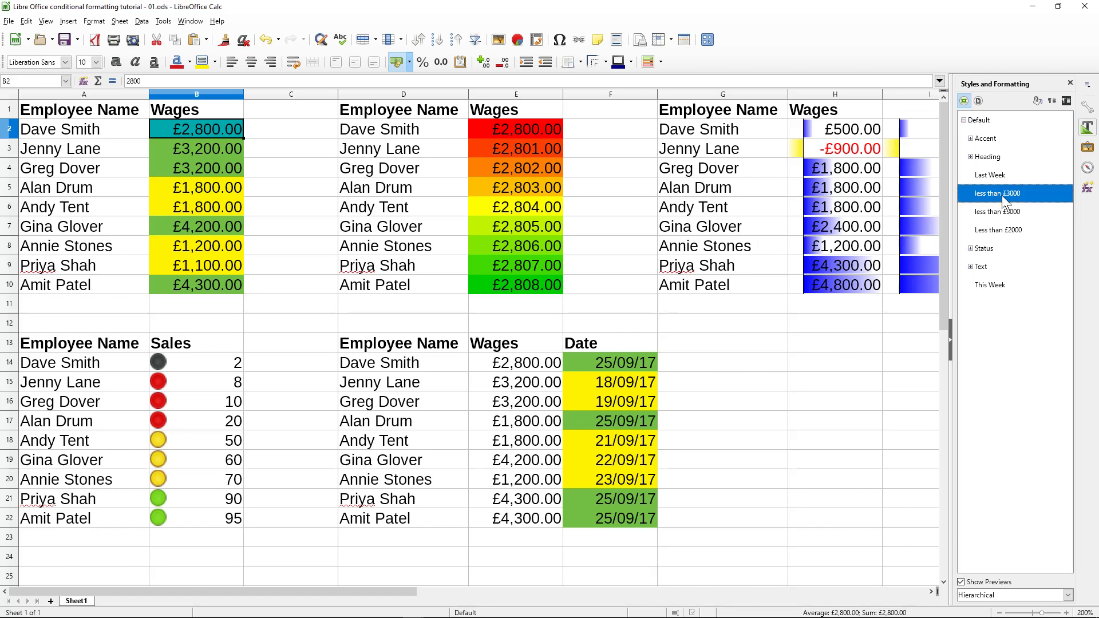
{"action": "double_click", "coordinate": [994, 193]}
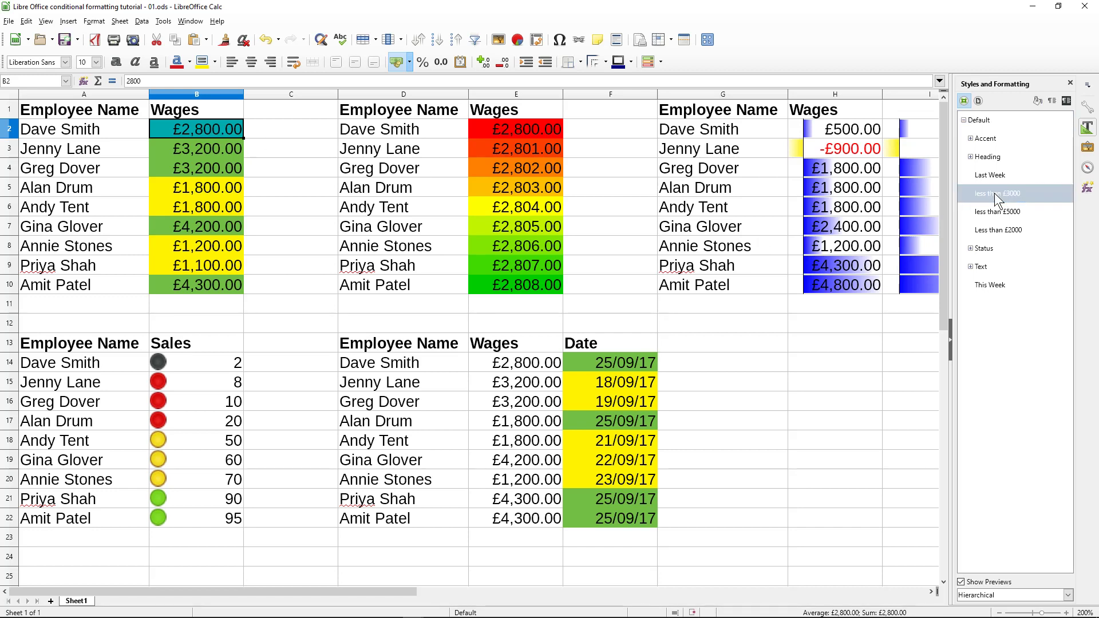
{"action": "left_click", "coordinate": [994, 193]}
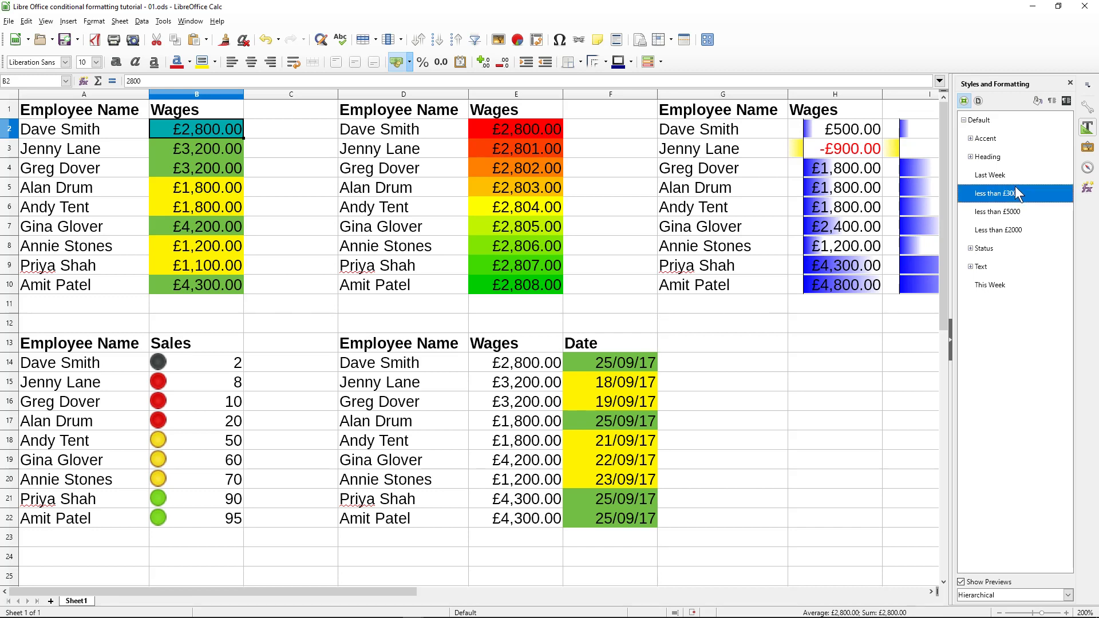
{"action": "right_click", "coordinate": [1021, 195]}
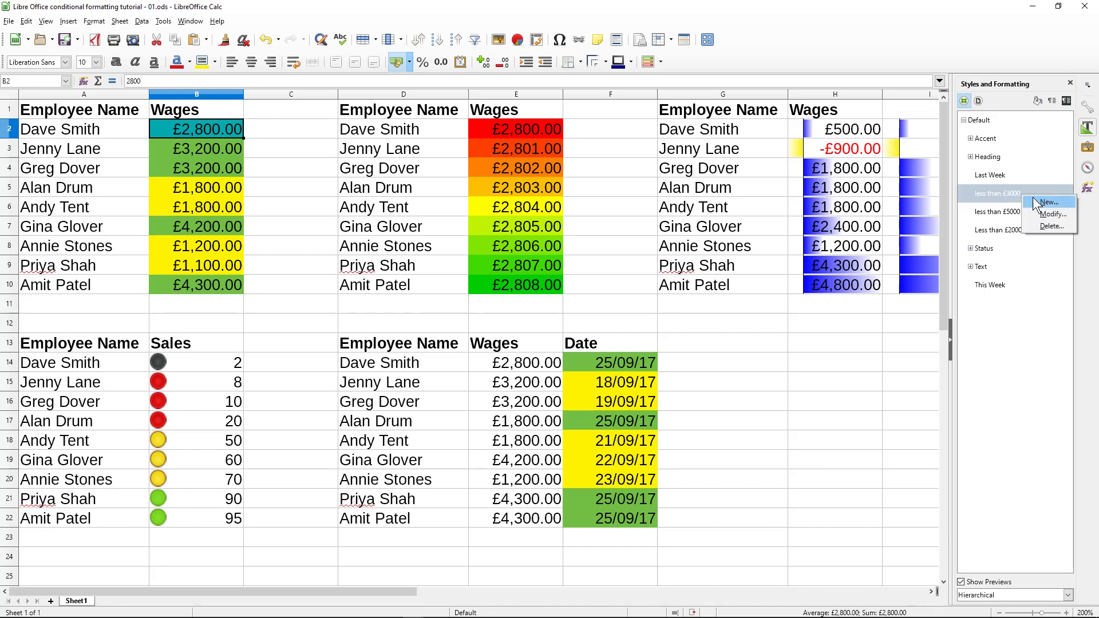
{"action": "left_click", "coordinate": [1048, 214]}
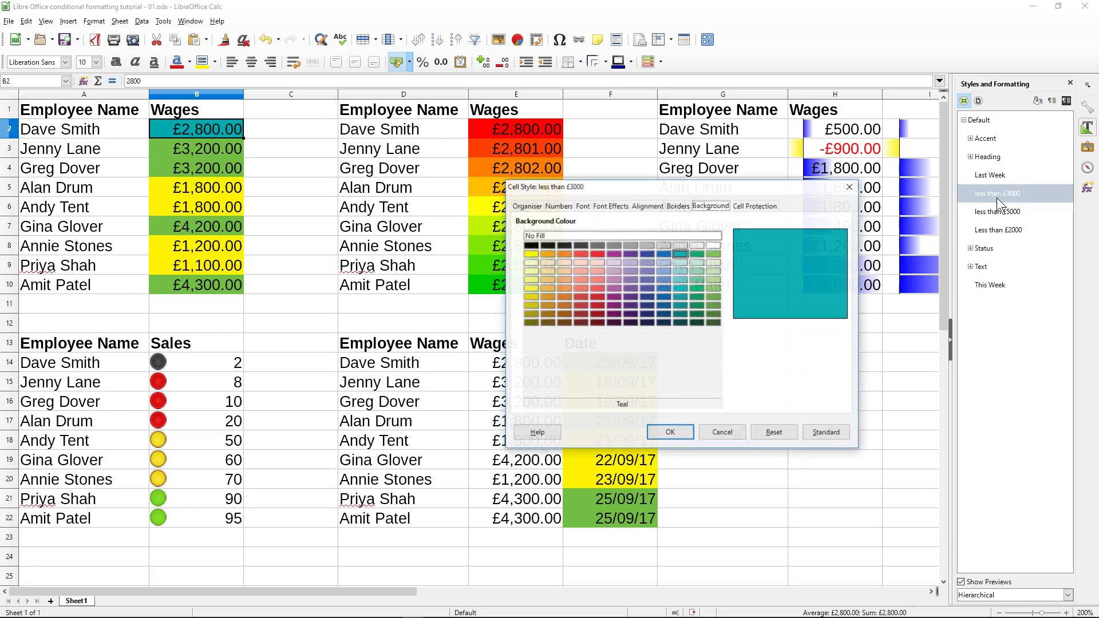
{"action": "left_click", "coordinate": [549, 253]}
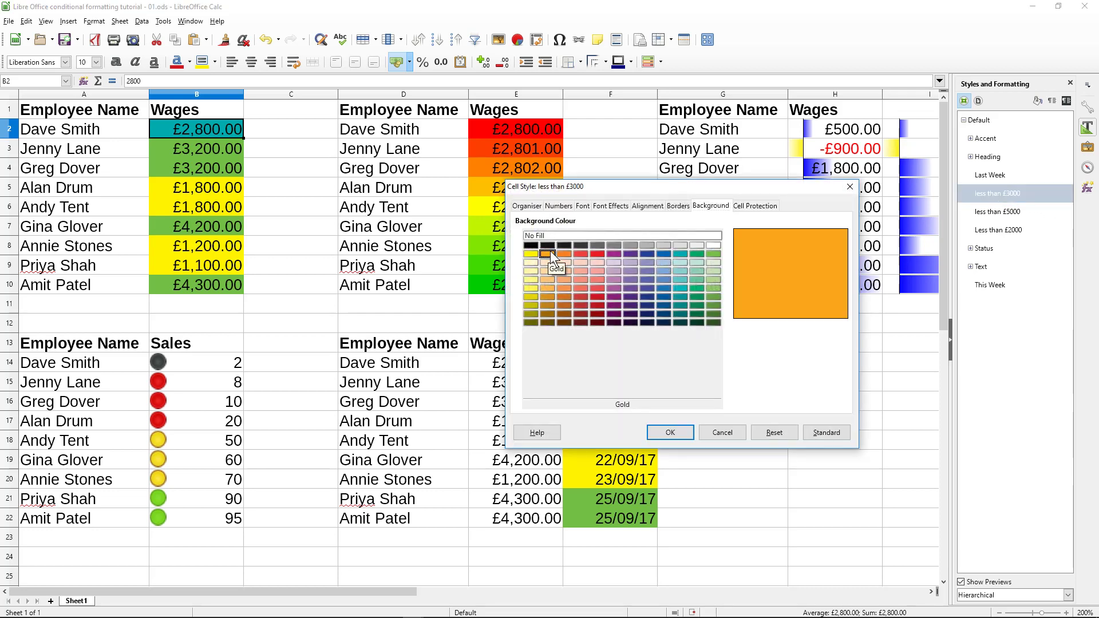
{"action": "left_click", "coordinate": [674, 438]}
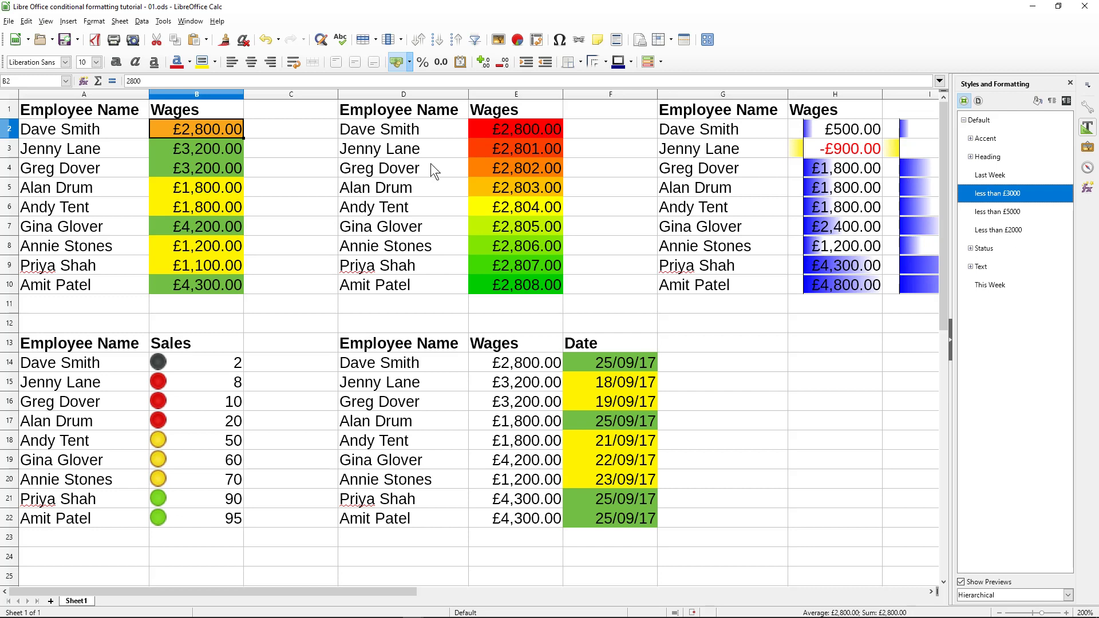
Step: Give the This Week cell style a Dark Teal 2 background, then close the Styles sidebar
{"action": "left_click", "coordinate": [94, 22]}
{"action": "mouse_move", "coordinate": [123, 89]}
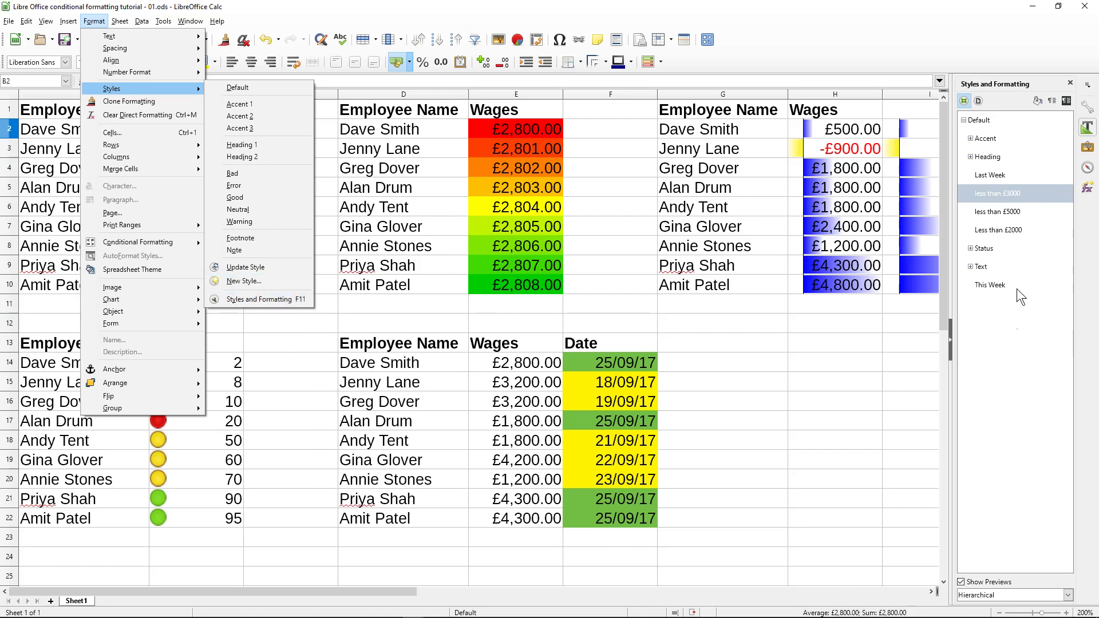
{"action": "left_click", "coordinate": [1014, 321]}
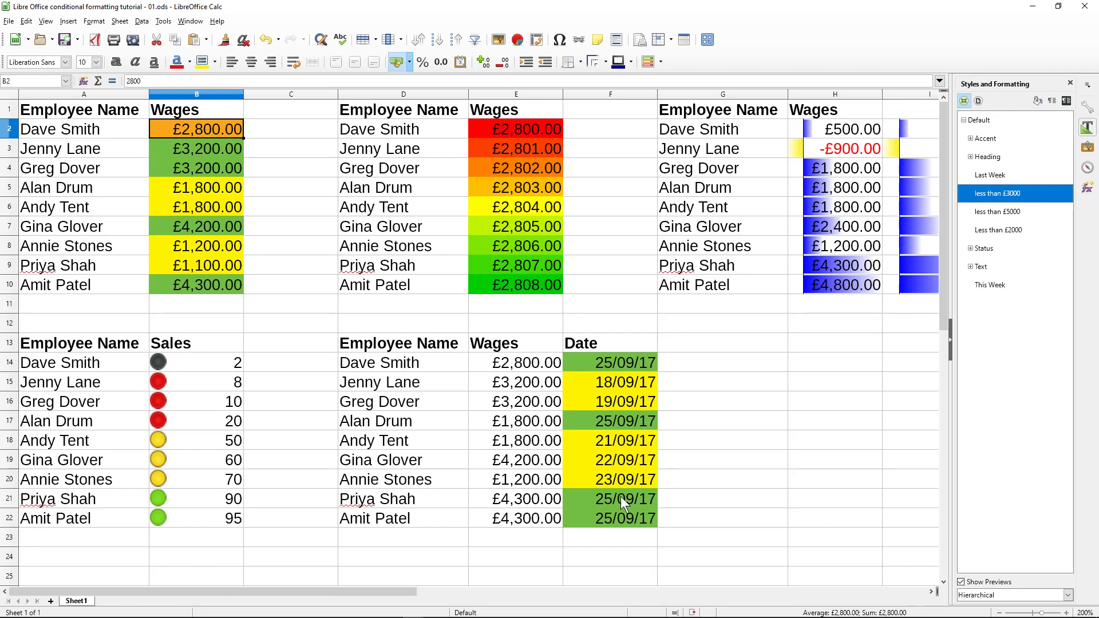
{"action": "left_click", "coordinate": [1002, 285]}
{"action": "right_click", "coordinate": [1001, 285]}
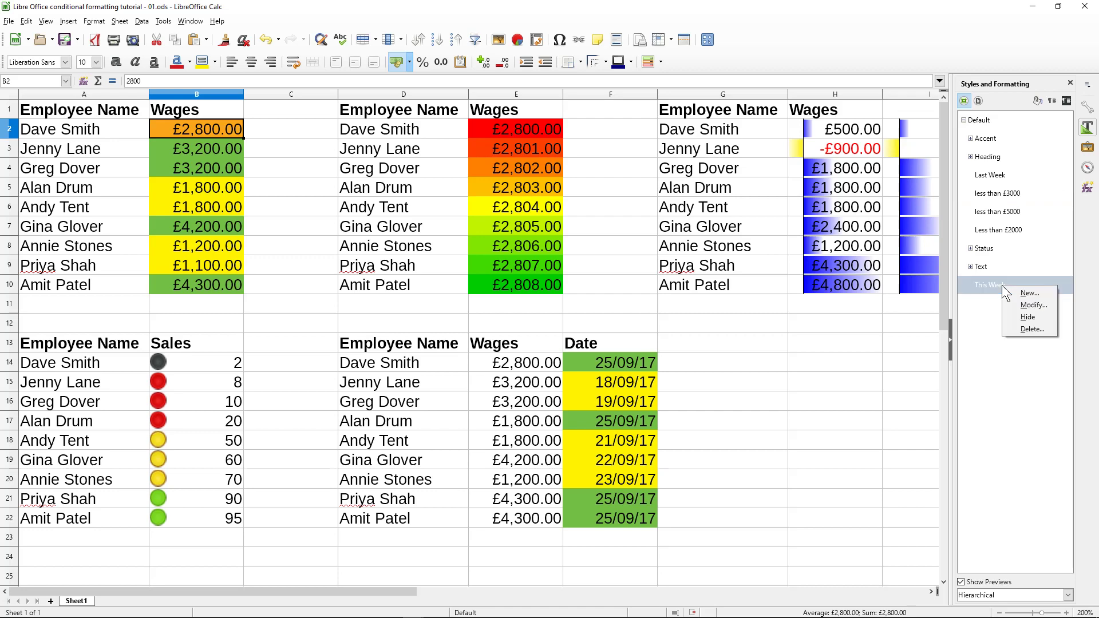
{"action": "left_click", "coordinate": [1032, 305]}
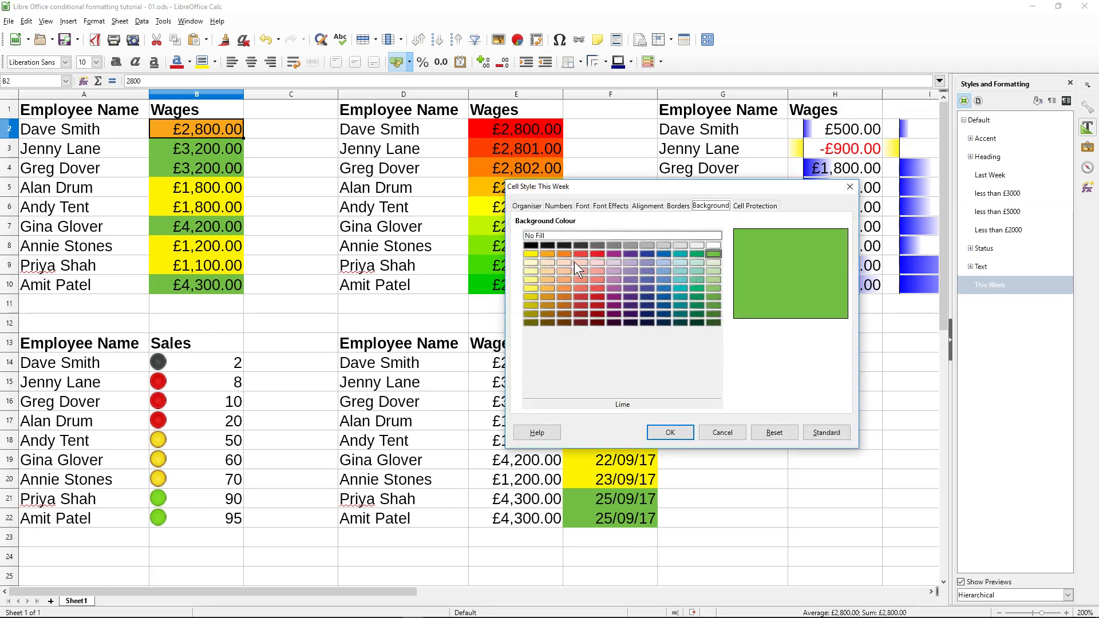
{"action": "left_click", "coordinate": [680, 303]}
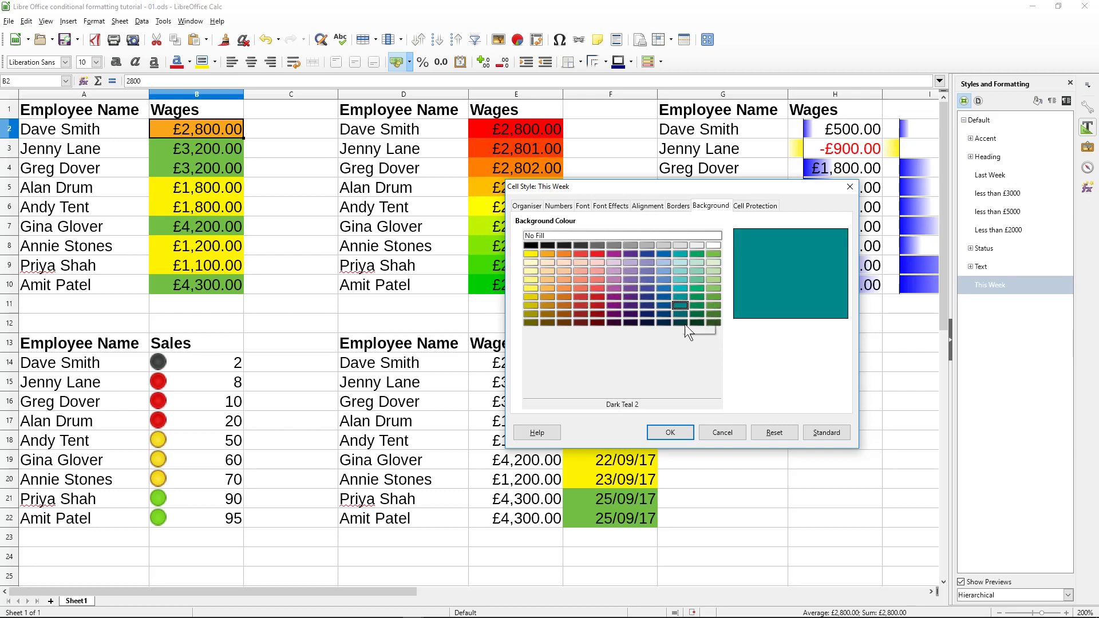
{"action": "left_click", "coordinate": [670, 432]}
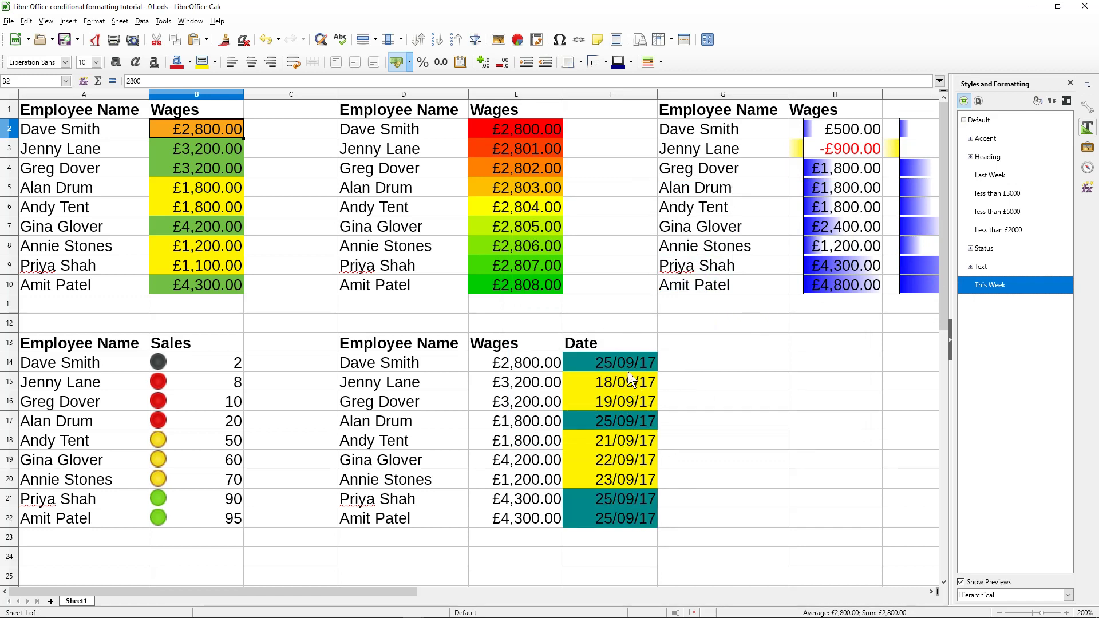
{"action": "left_click", "coordinate": [531, 362]}
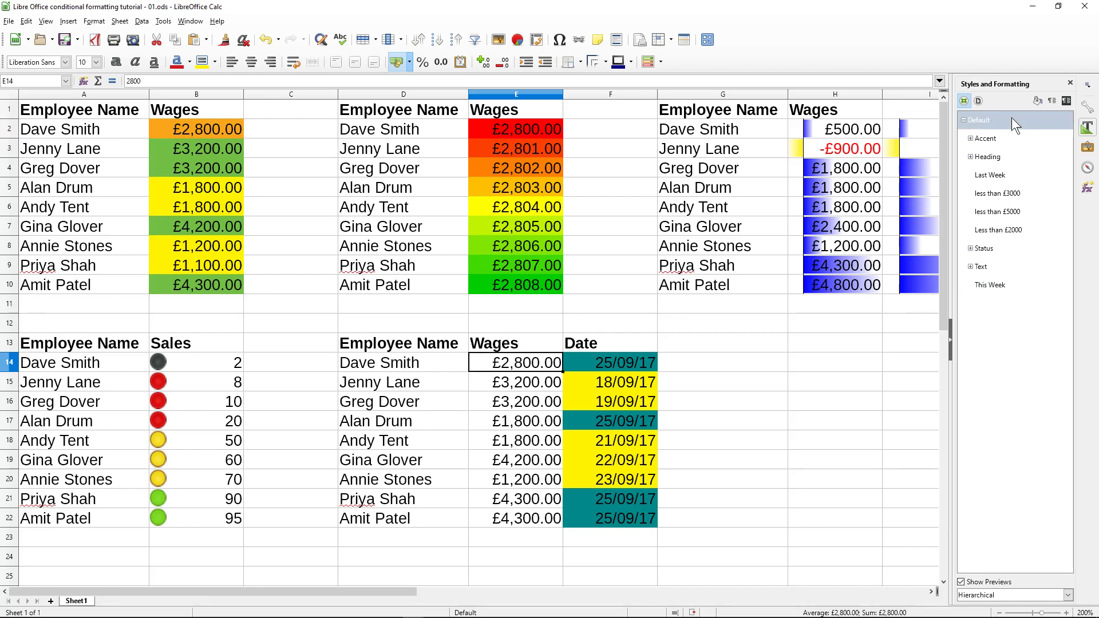
{"action": "left_click", "coordinate": [1070, 83]}
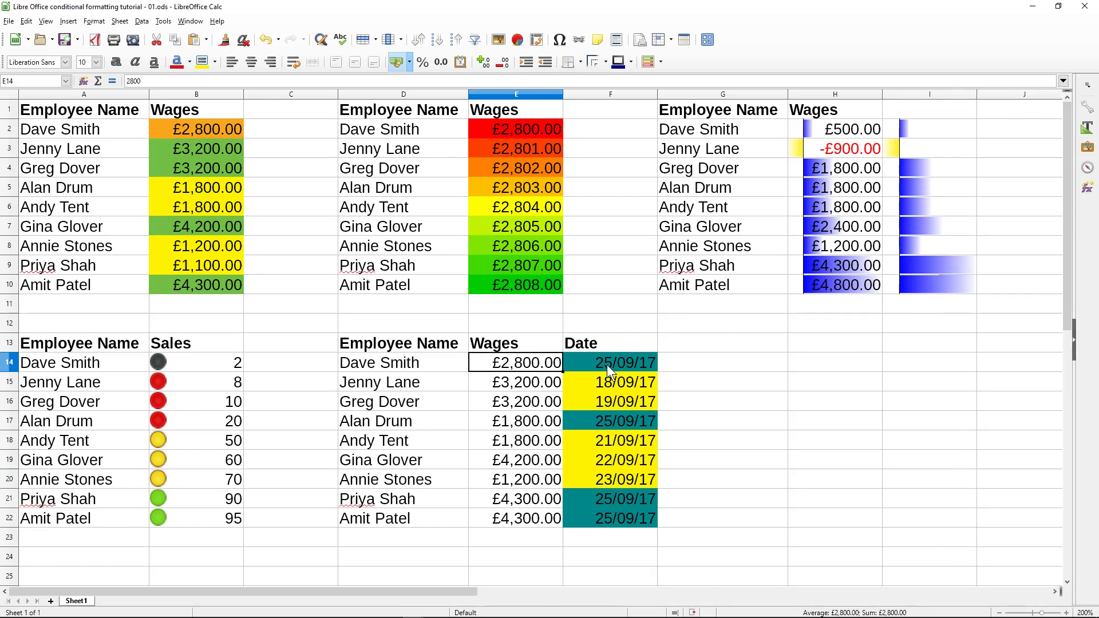